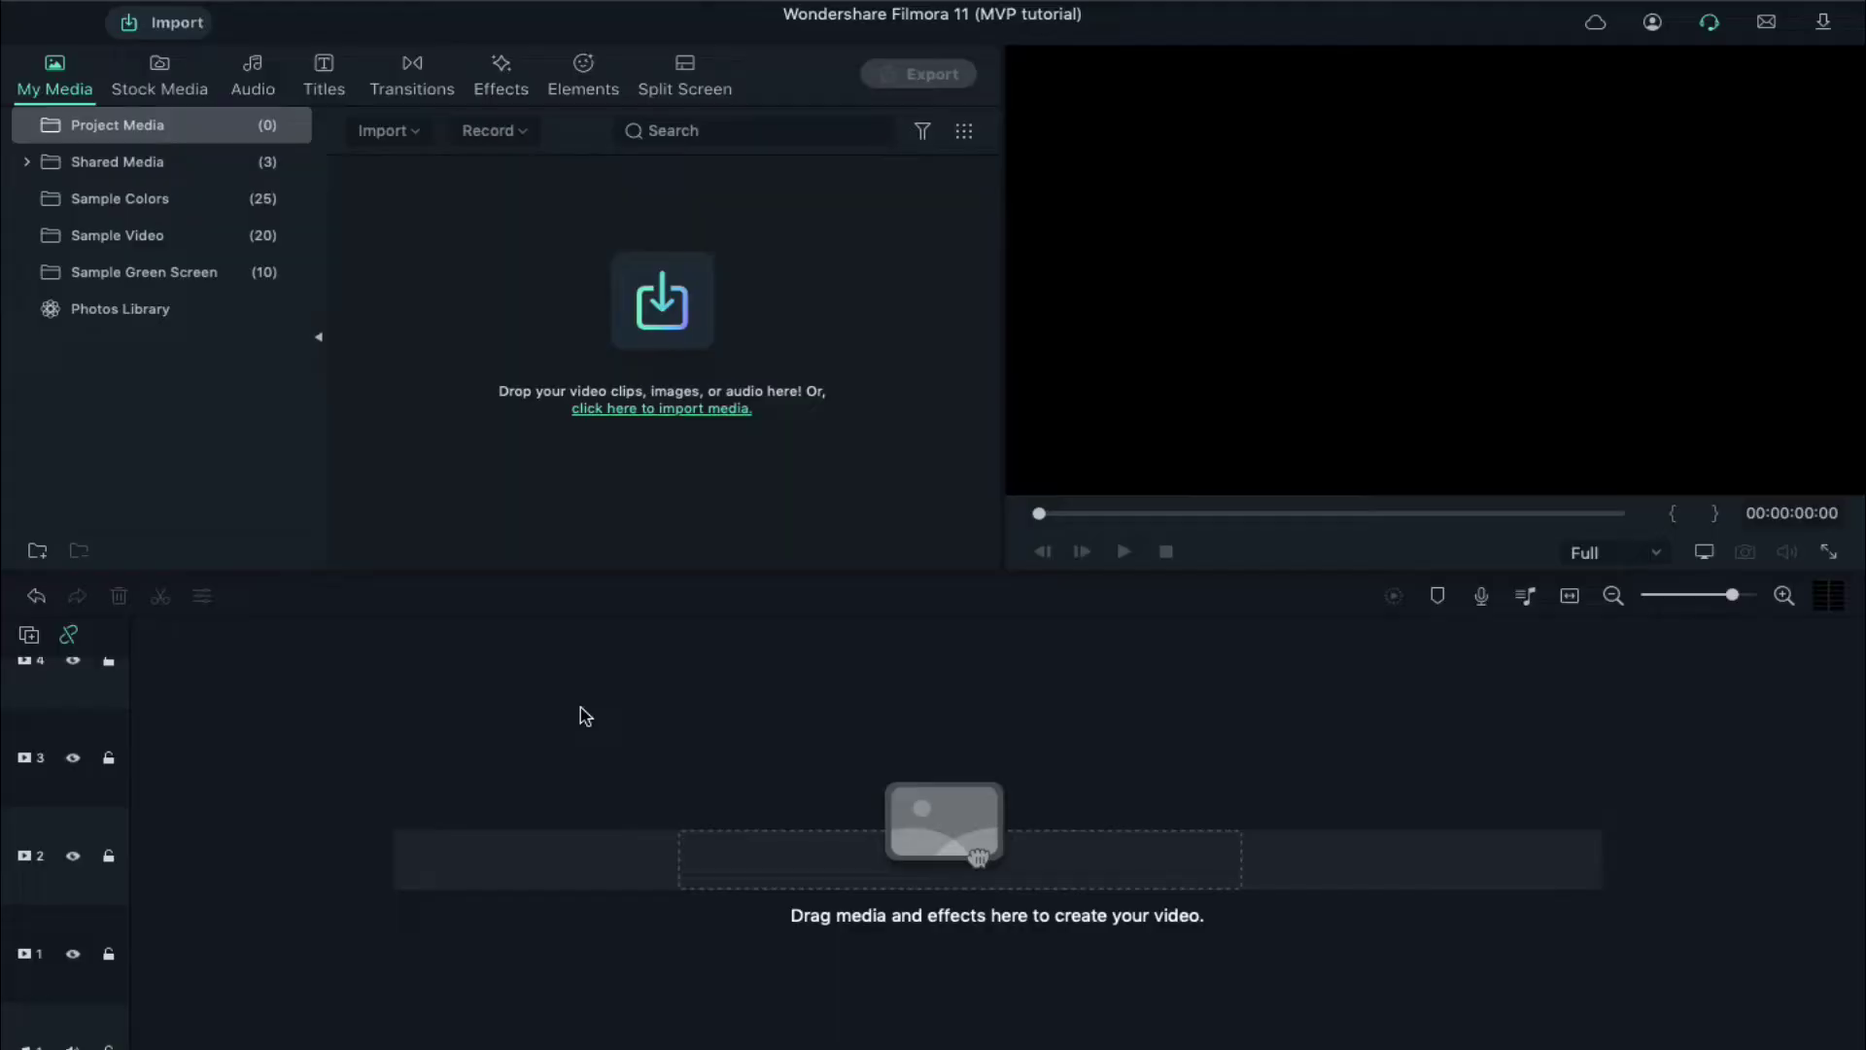
Step: Keep the project settings at 1920x1080 and 25 fps
key(alt+super+e)
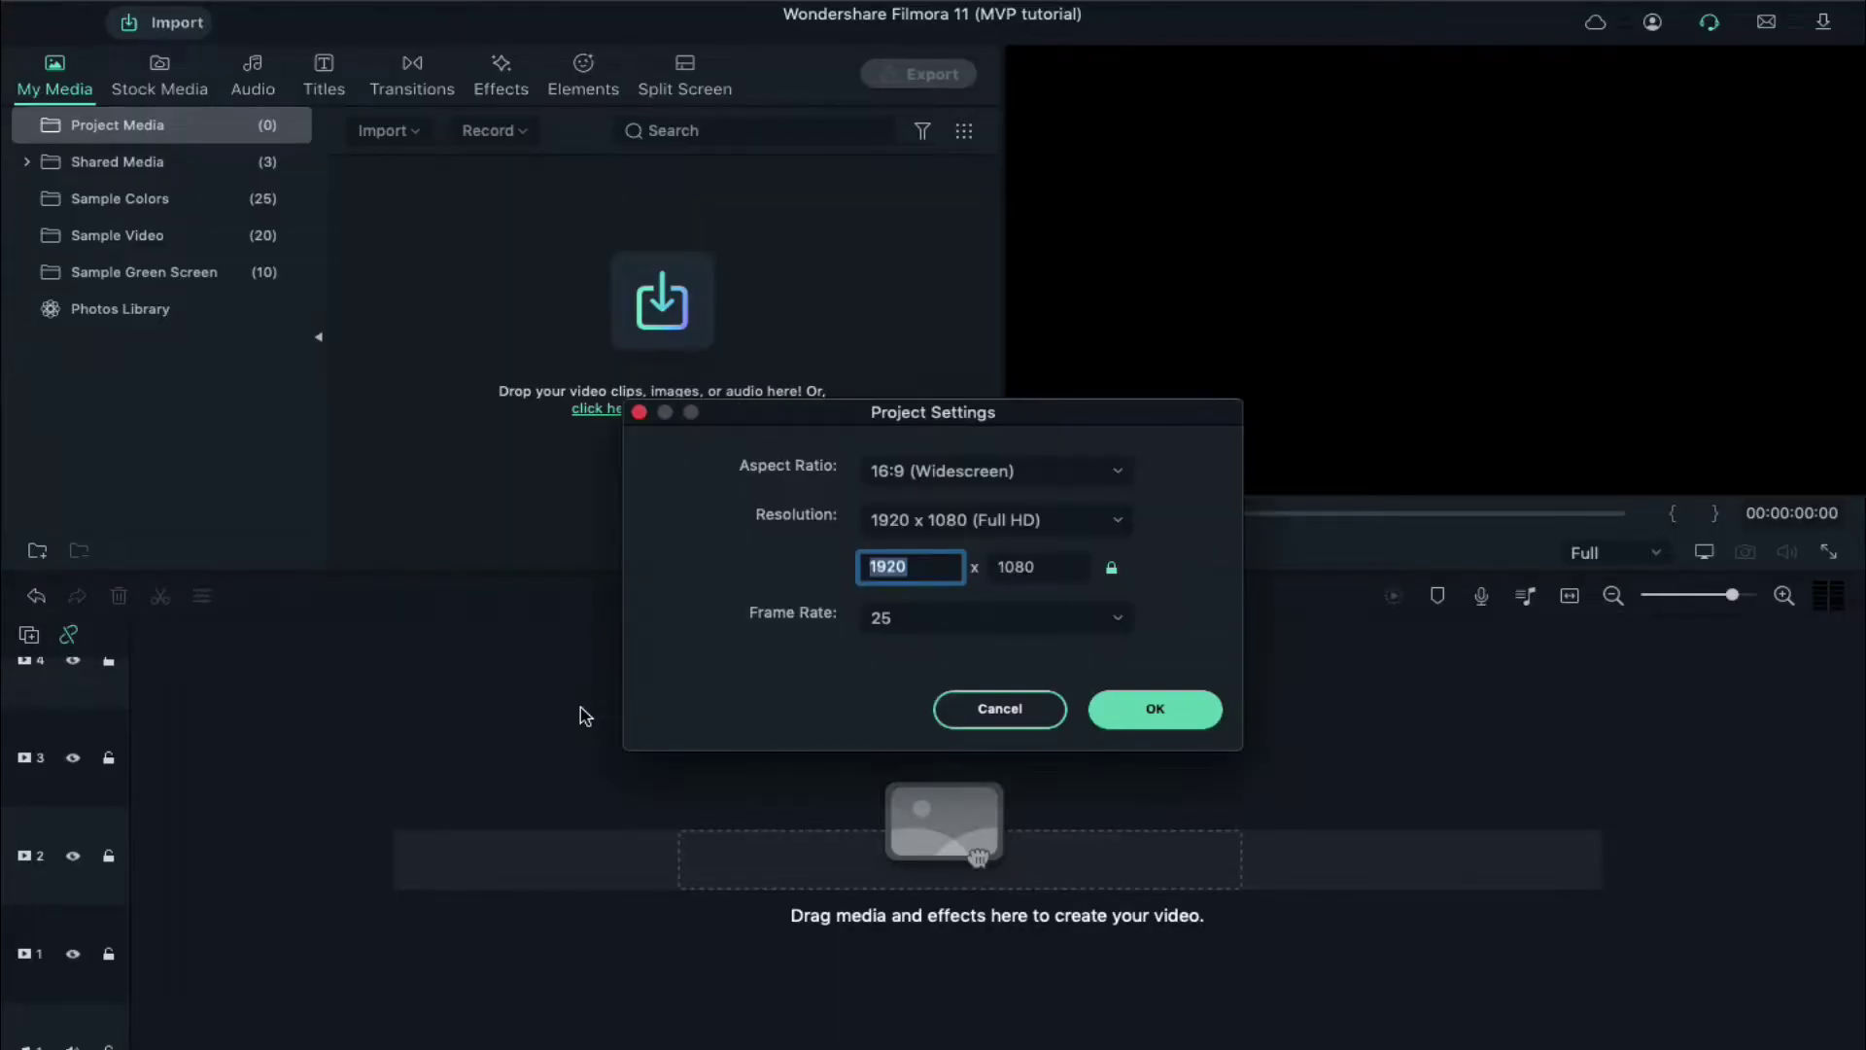
click(919, 621)
click(923, 622)
click(1155, 708)
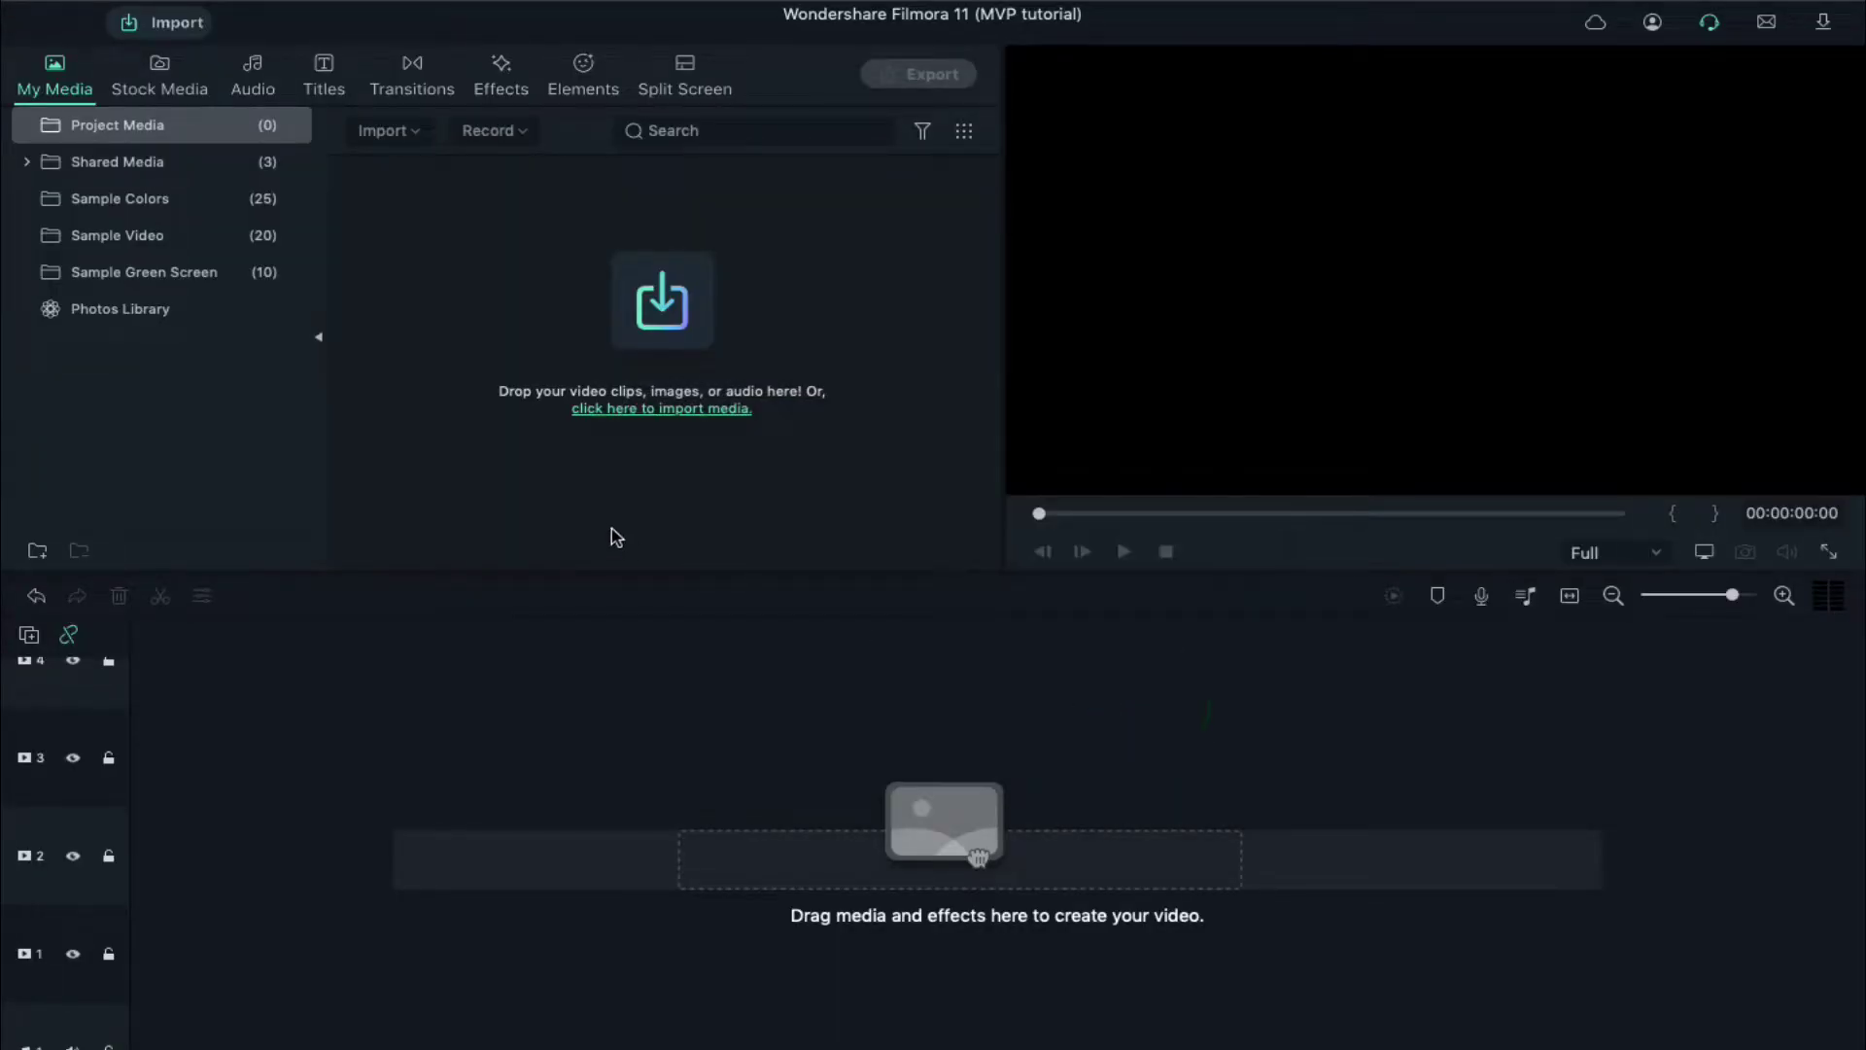
Step: Import all seven intro mp4 clips into the media library
click(661, 301)
key(super+a)
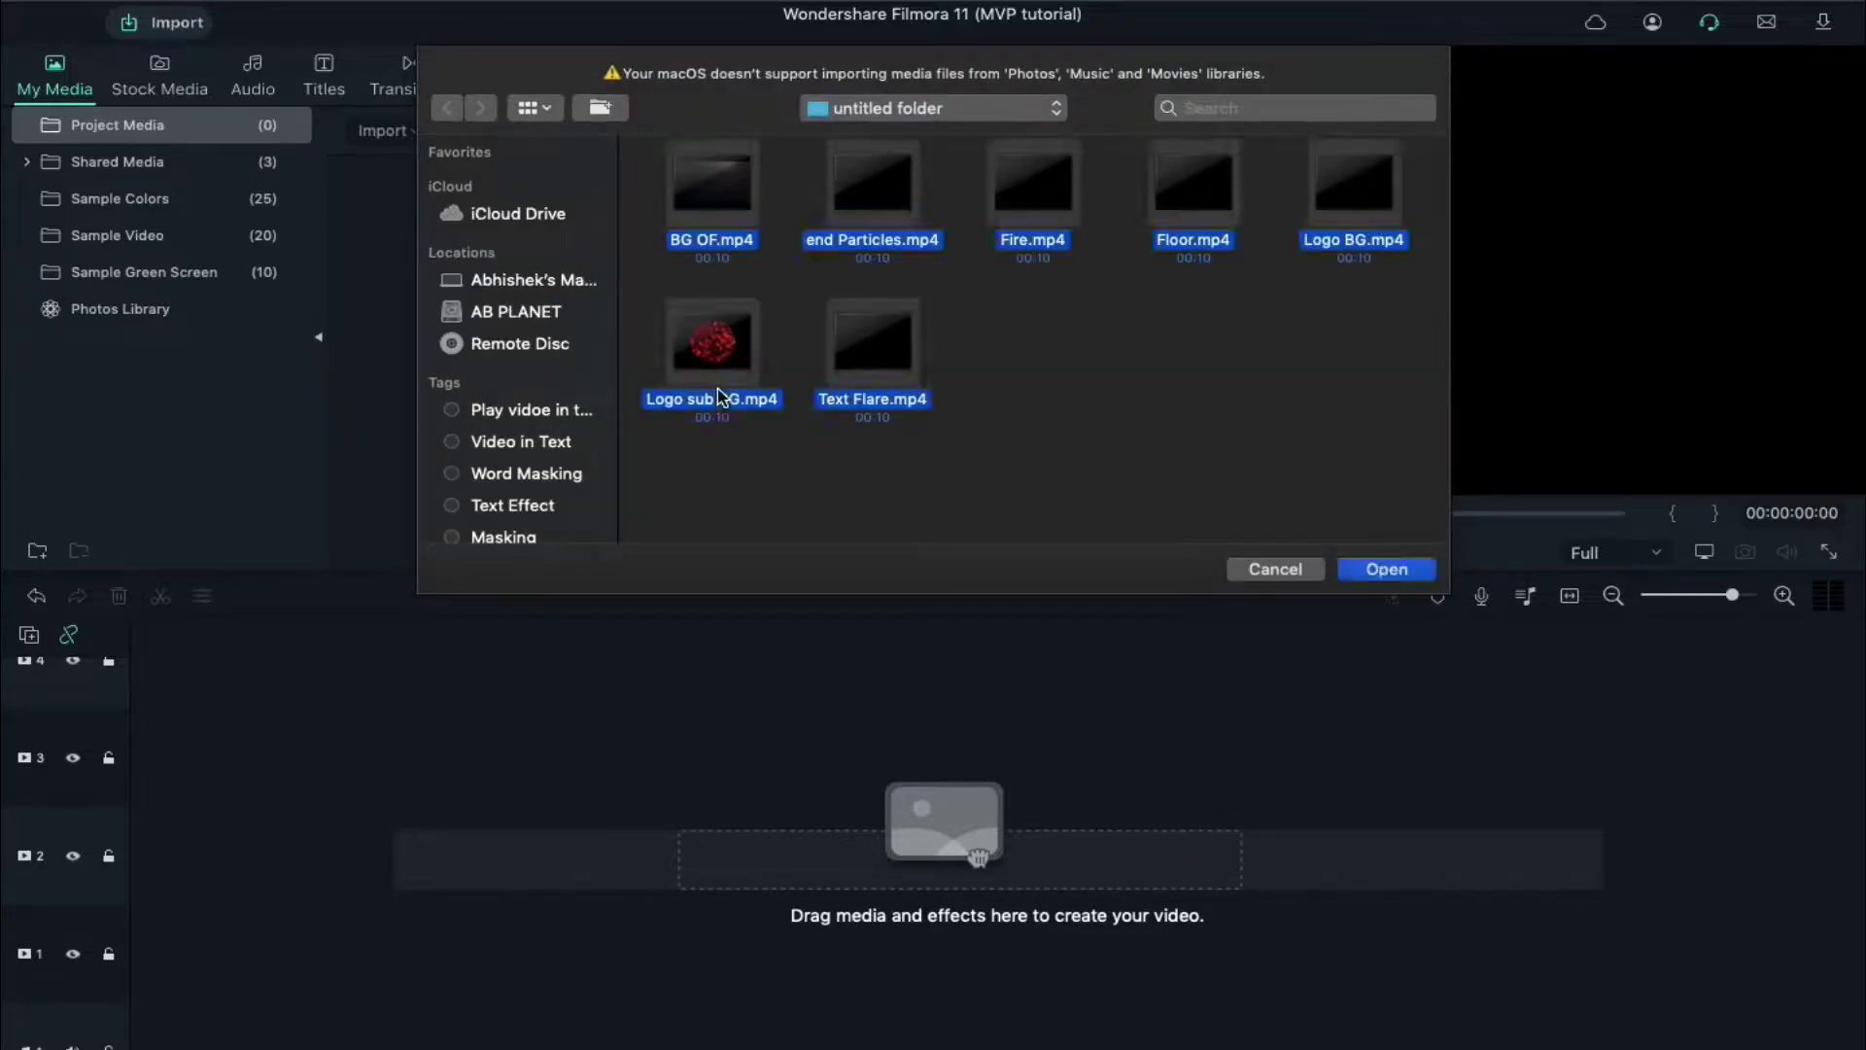
key(Return)
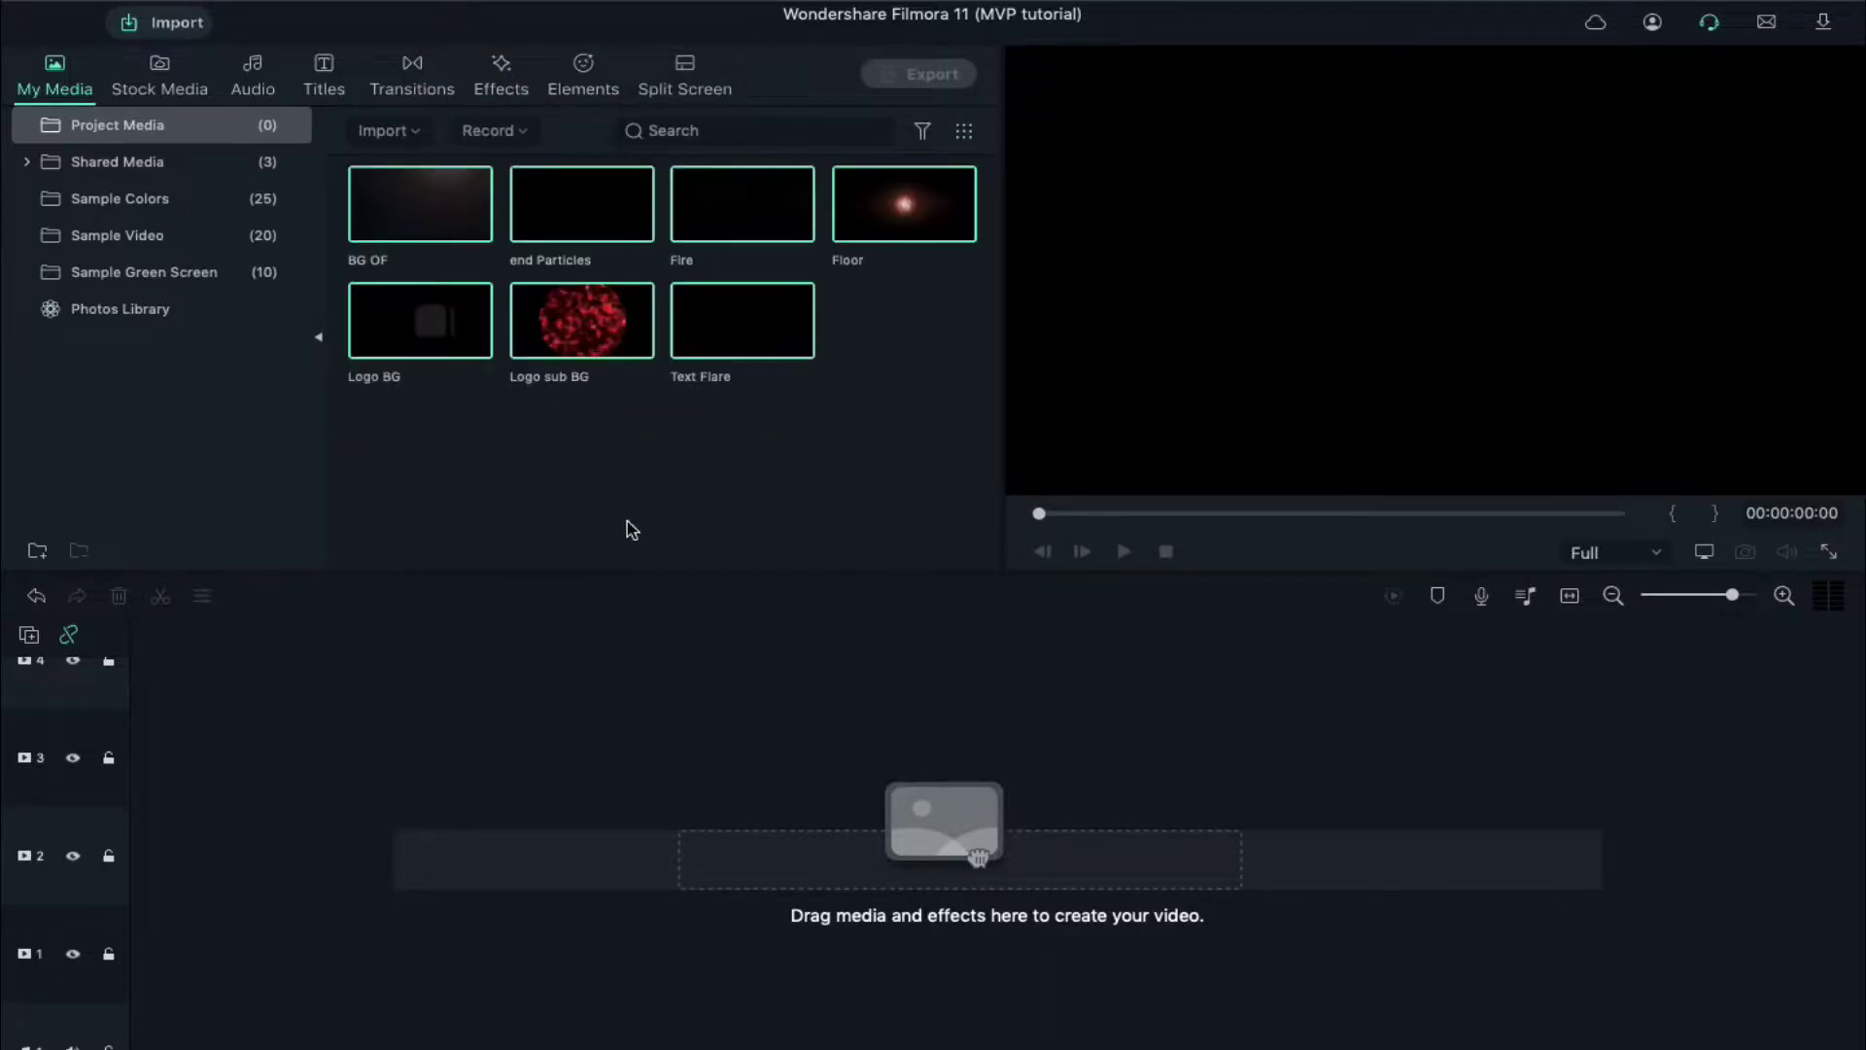
click(631, 530)
Step: Place Floor on track 1 and Logo sub BG on track 2, with the playhead at 00:00:00:08
drag(904, 209, 140, 962)
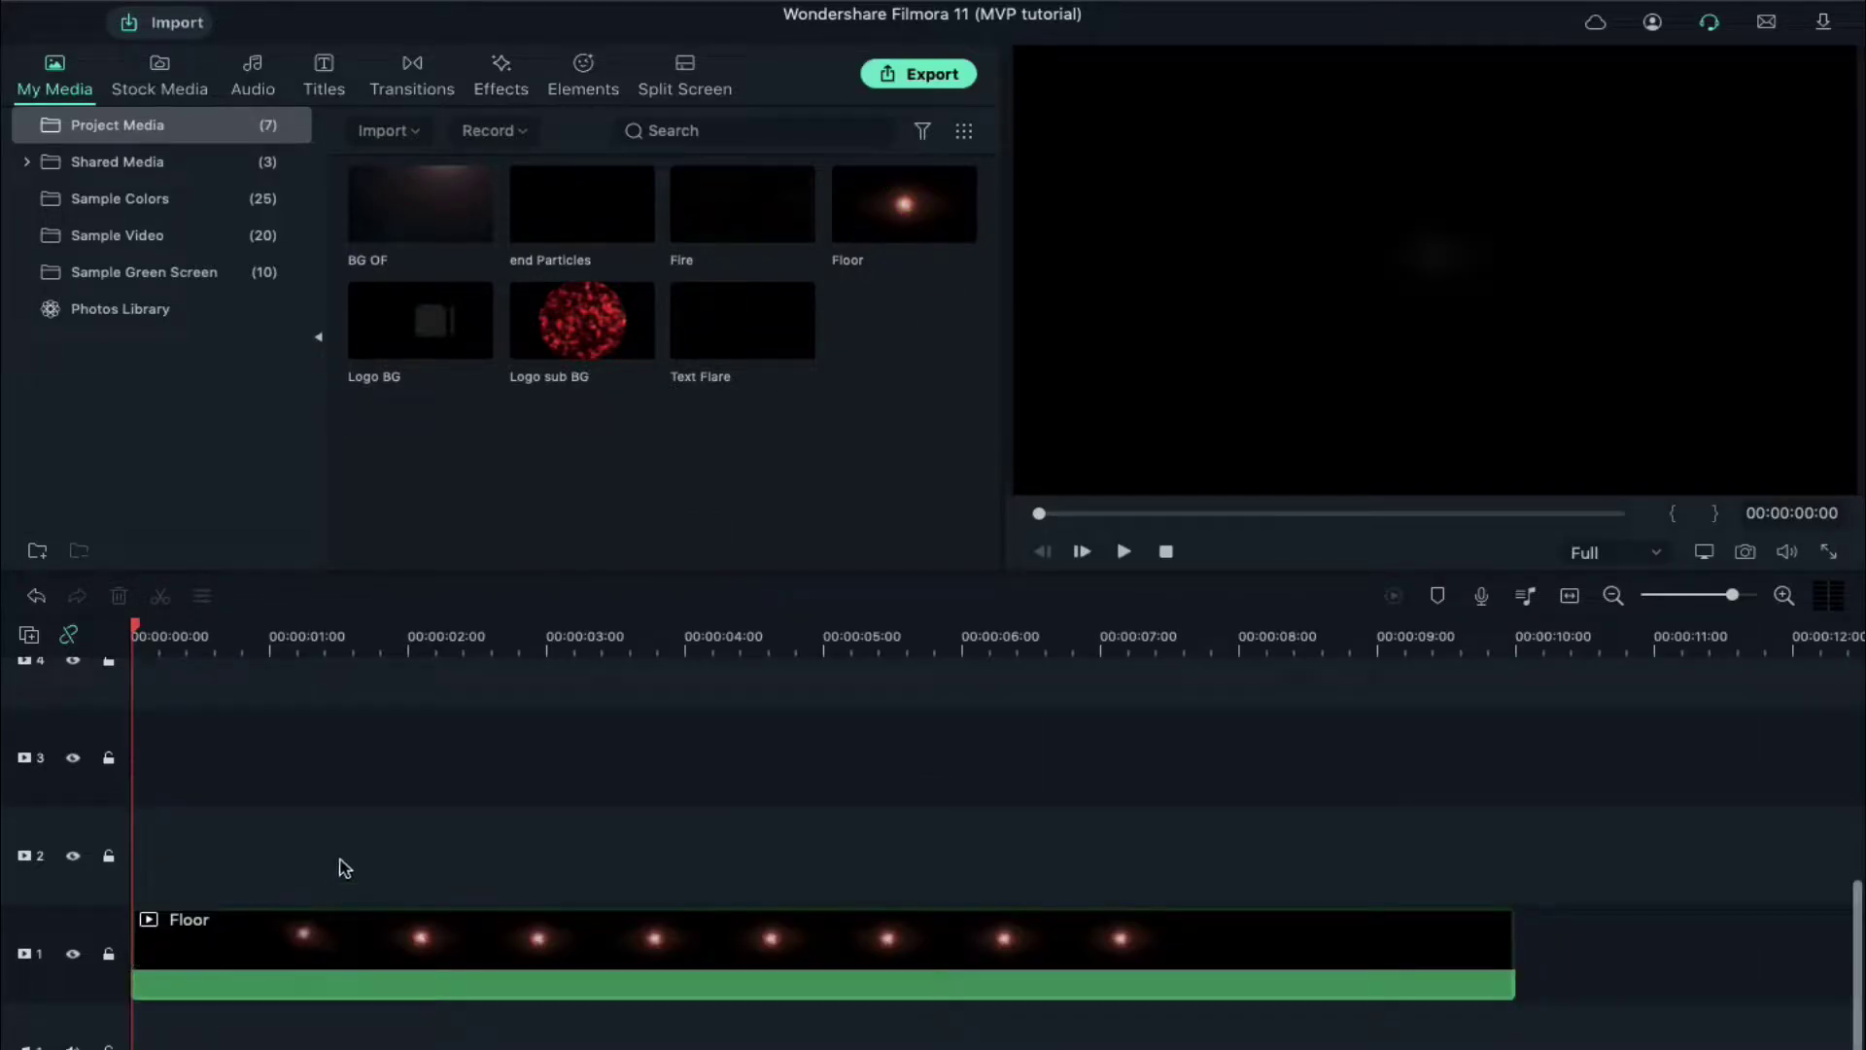
drag(583, 325, 143, 886)
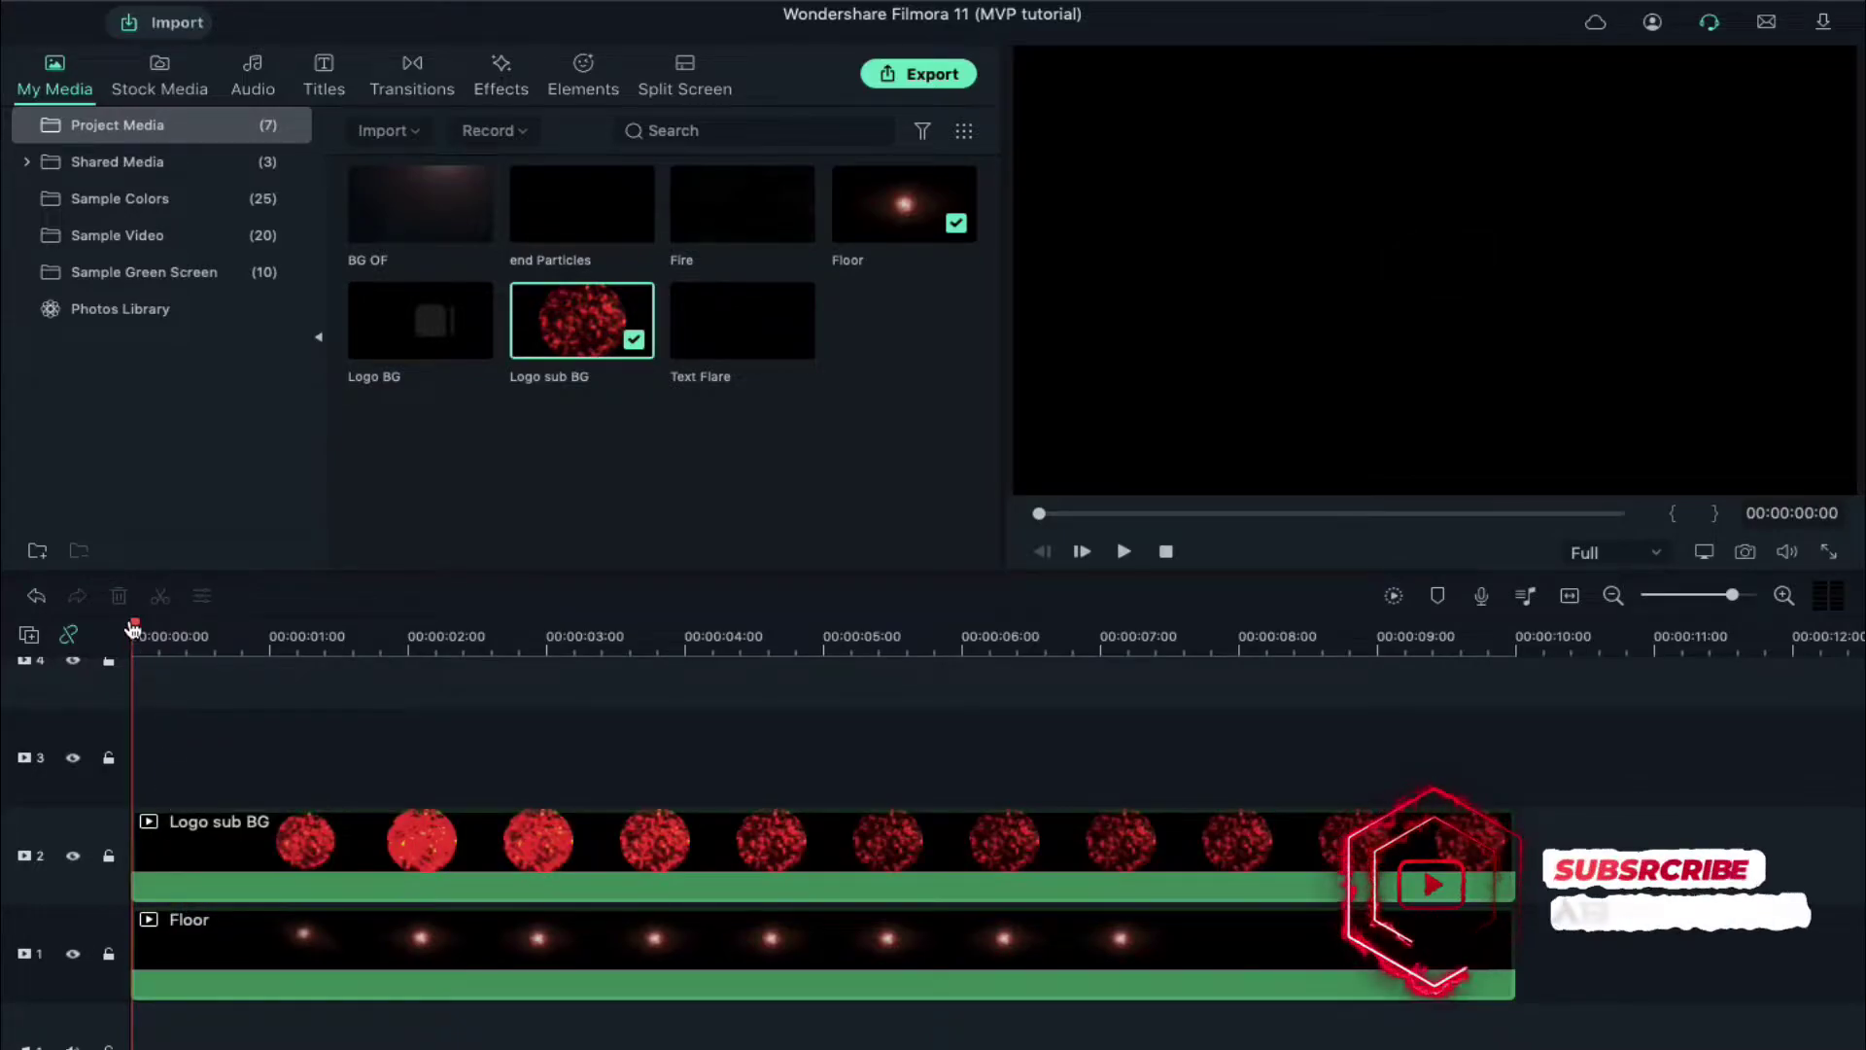
click(146, 632)
drag(152, 631, 187, 634)
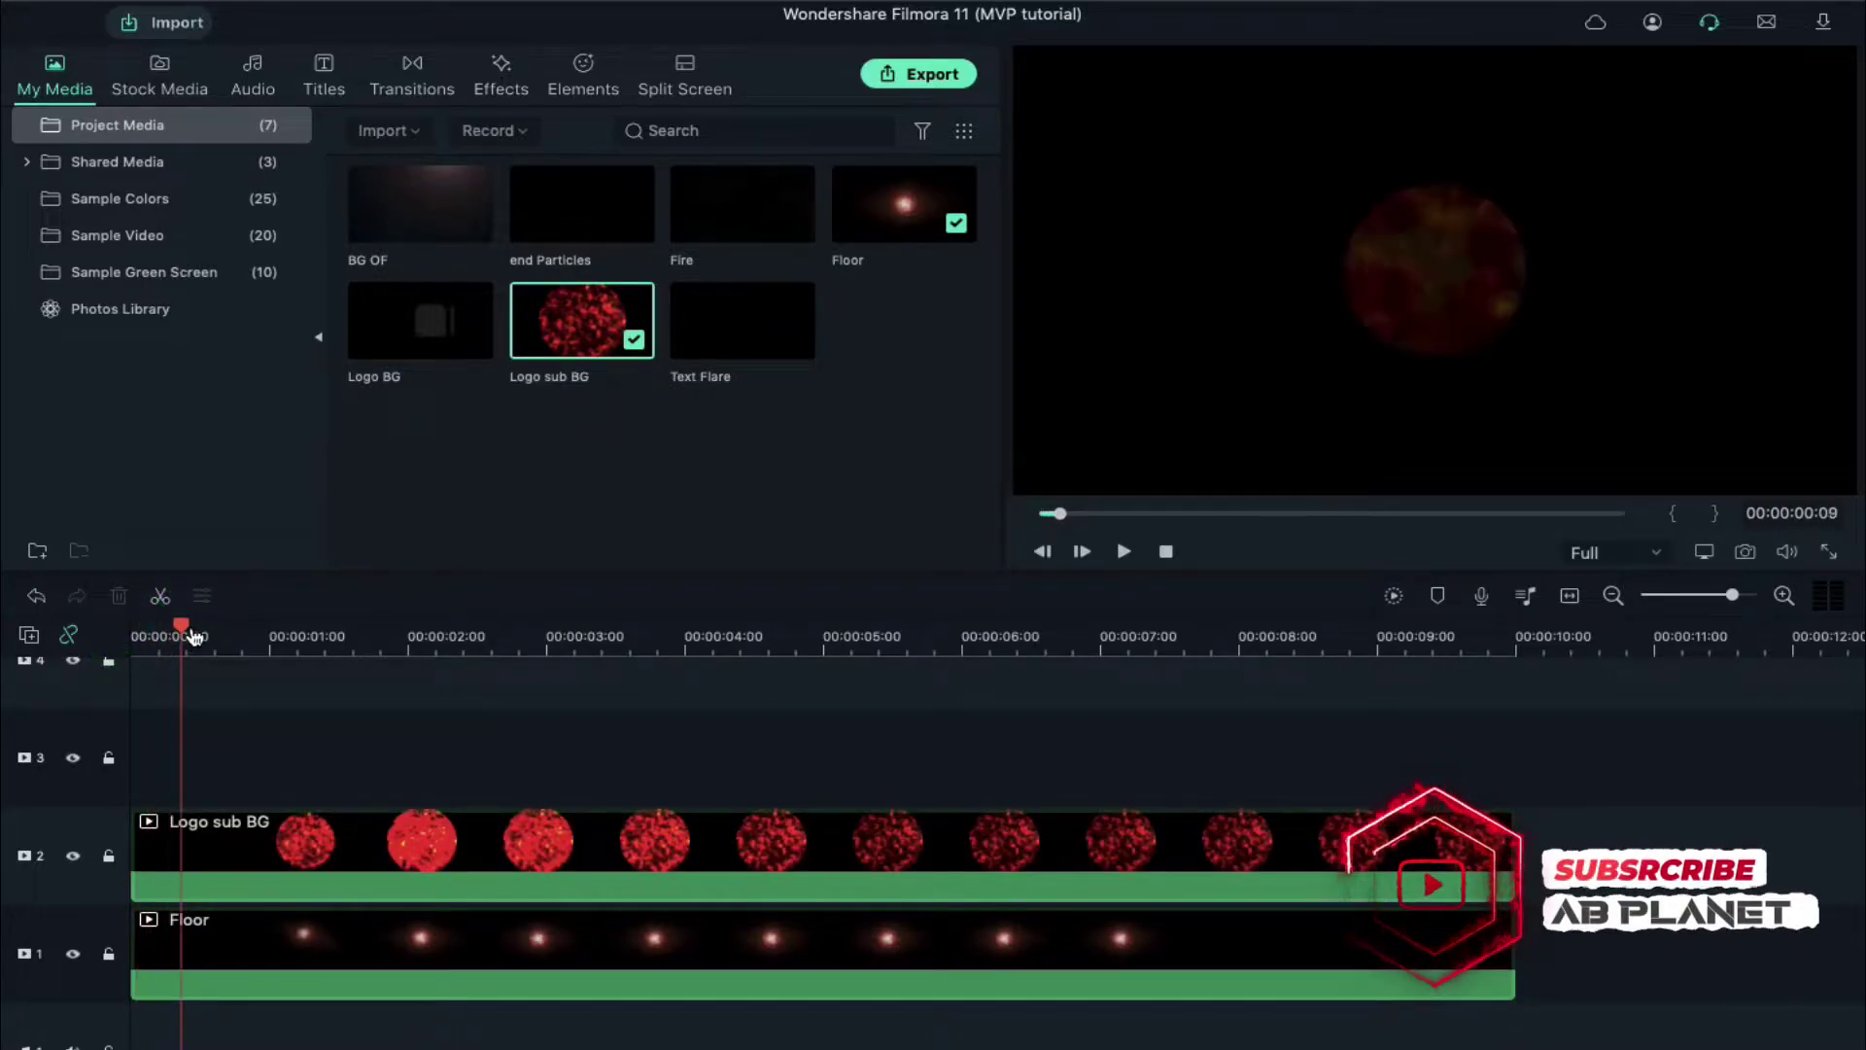
Step: Keyframe Logo sub BG opacity from 0 at 00:00:00:08 to 100 at 00:00:01:09
double_click(299, 837)
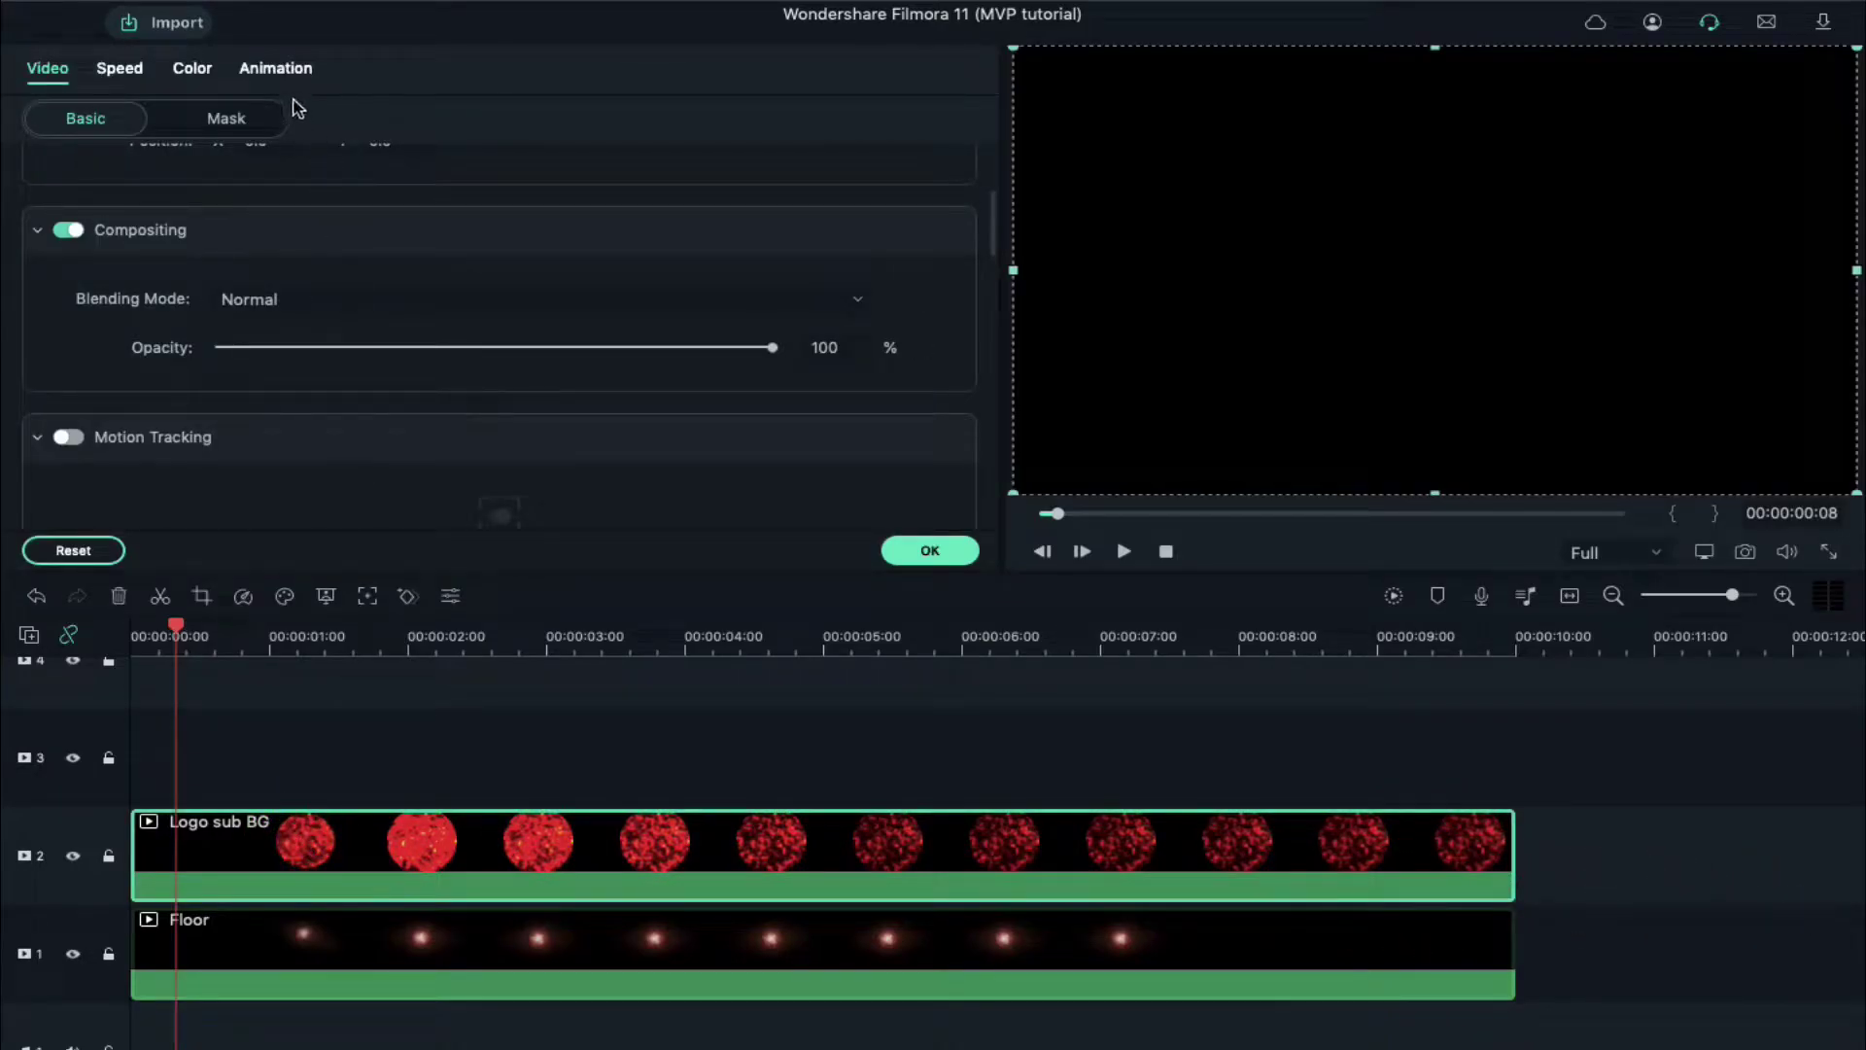
click(291, 78)
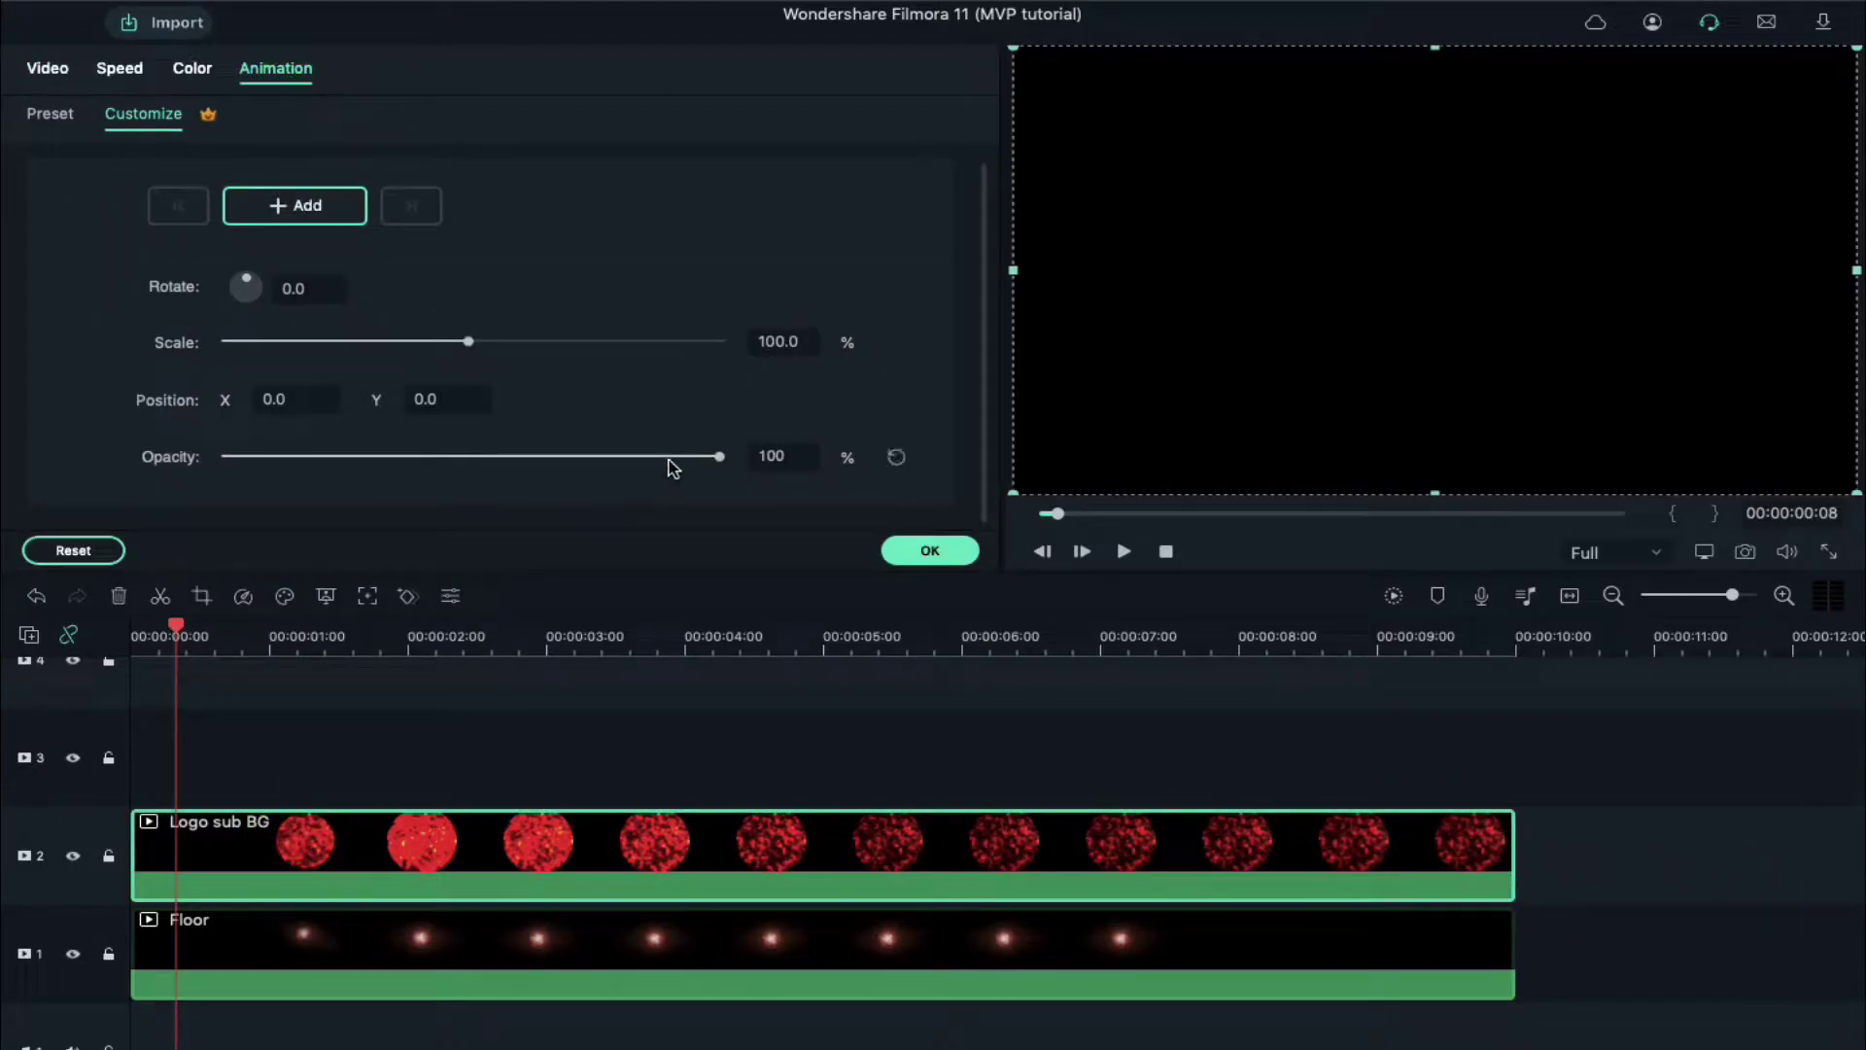
drag(720, 460, 191, 449)
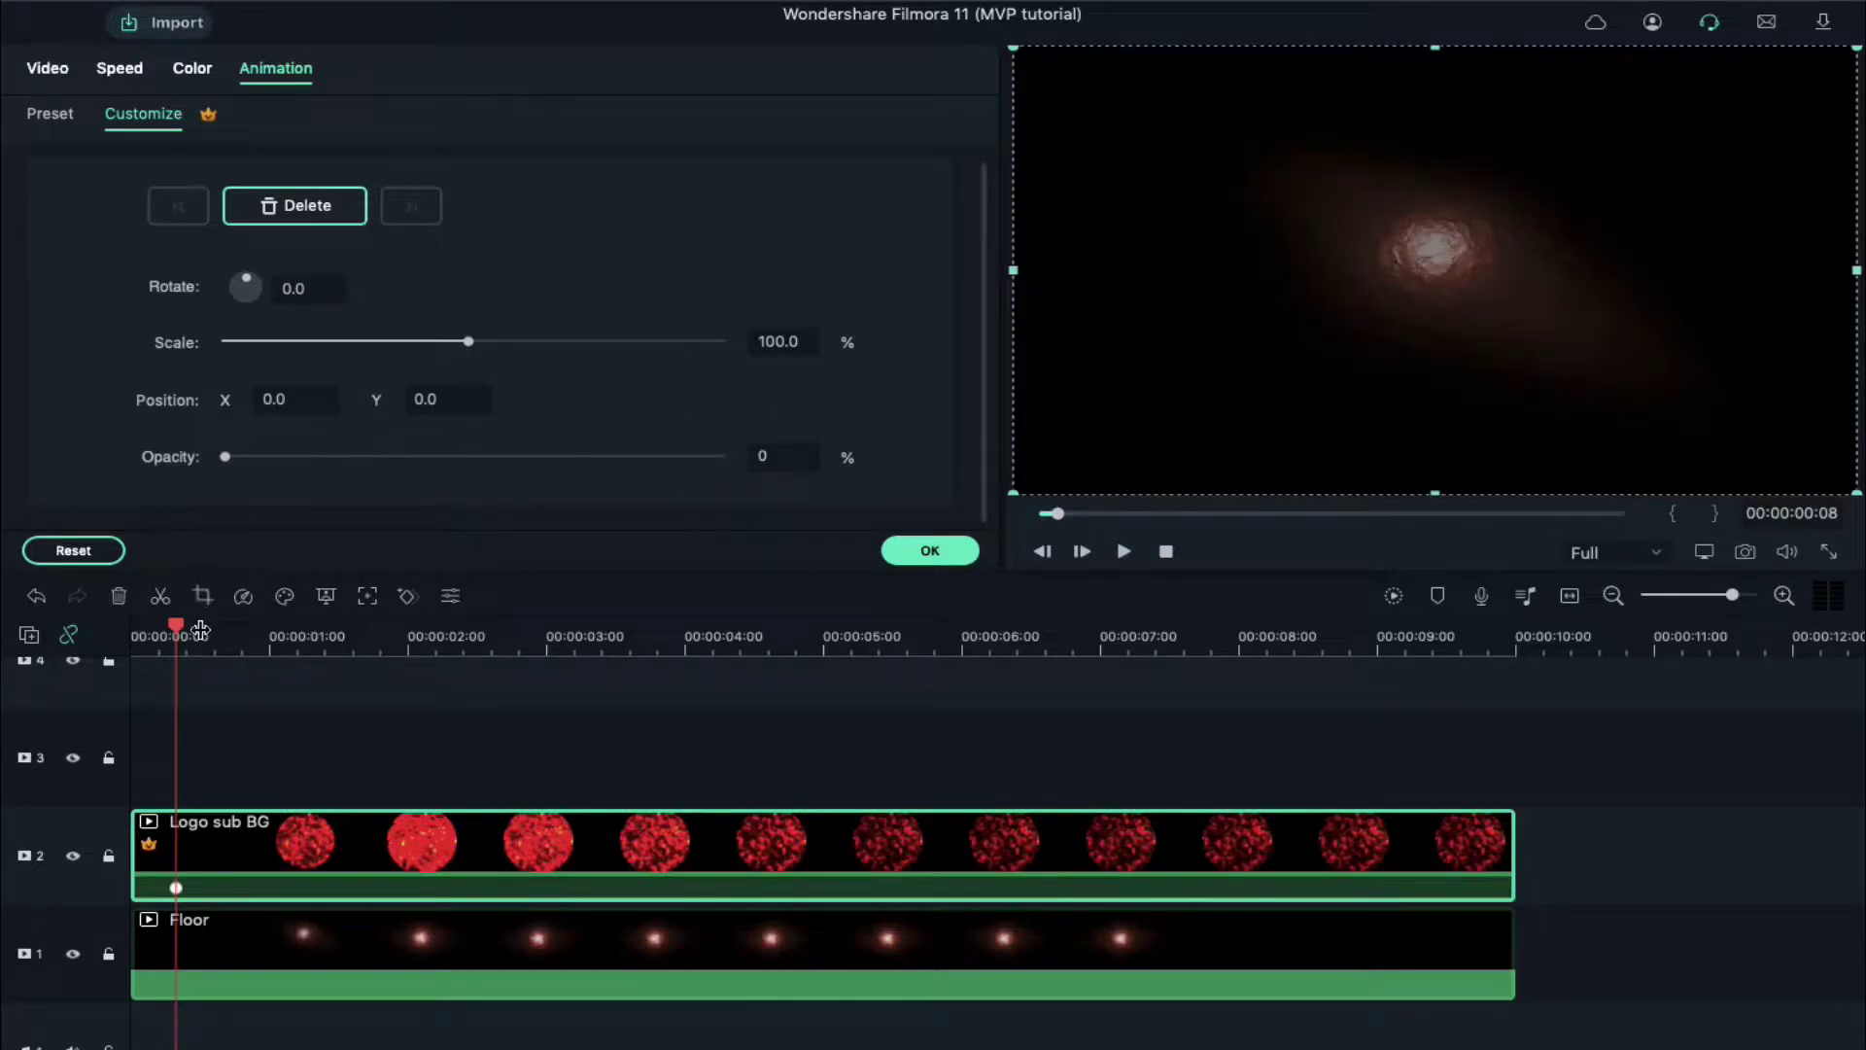
drag(178, 632, 324, 653)
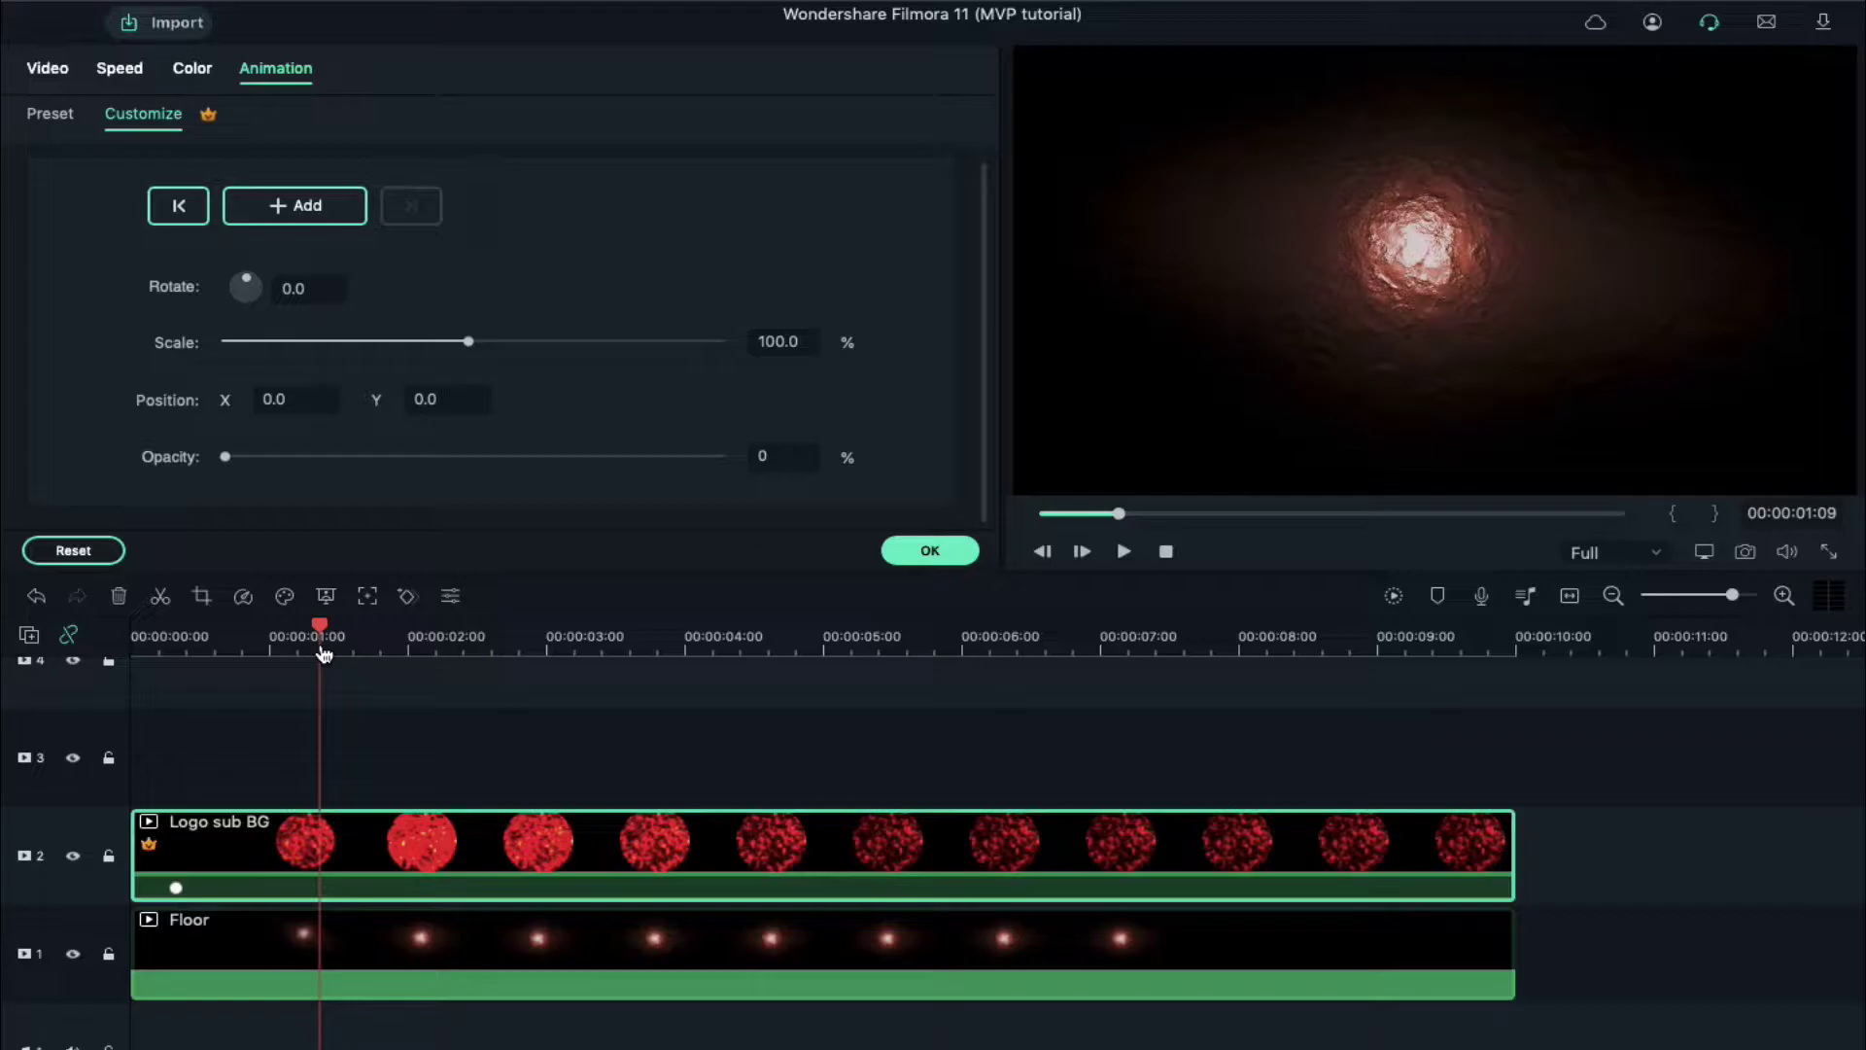
drag(225, 457, 747, 472)
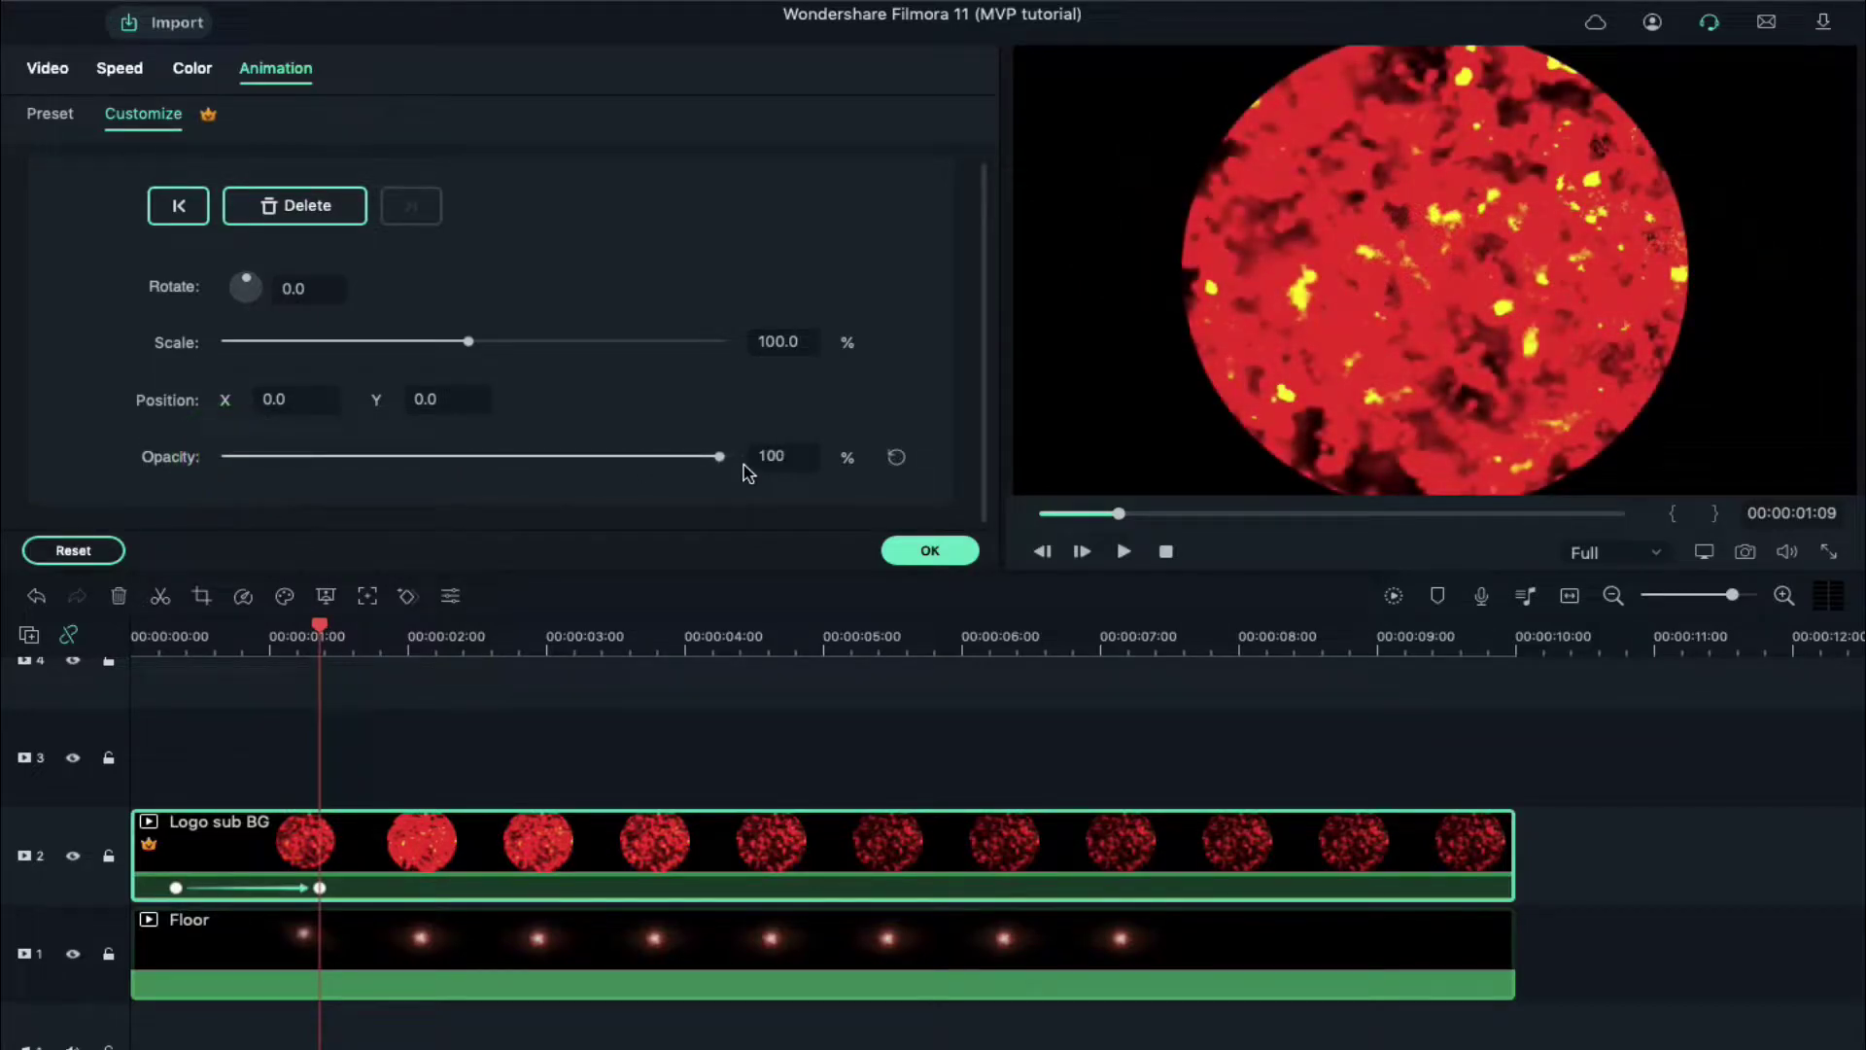
click(54, 77)
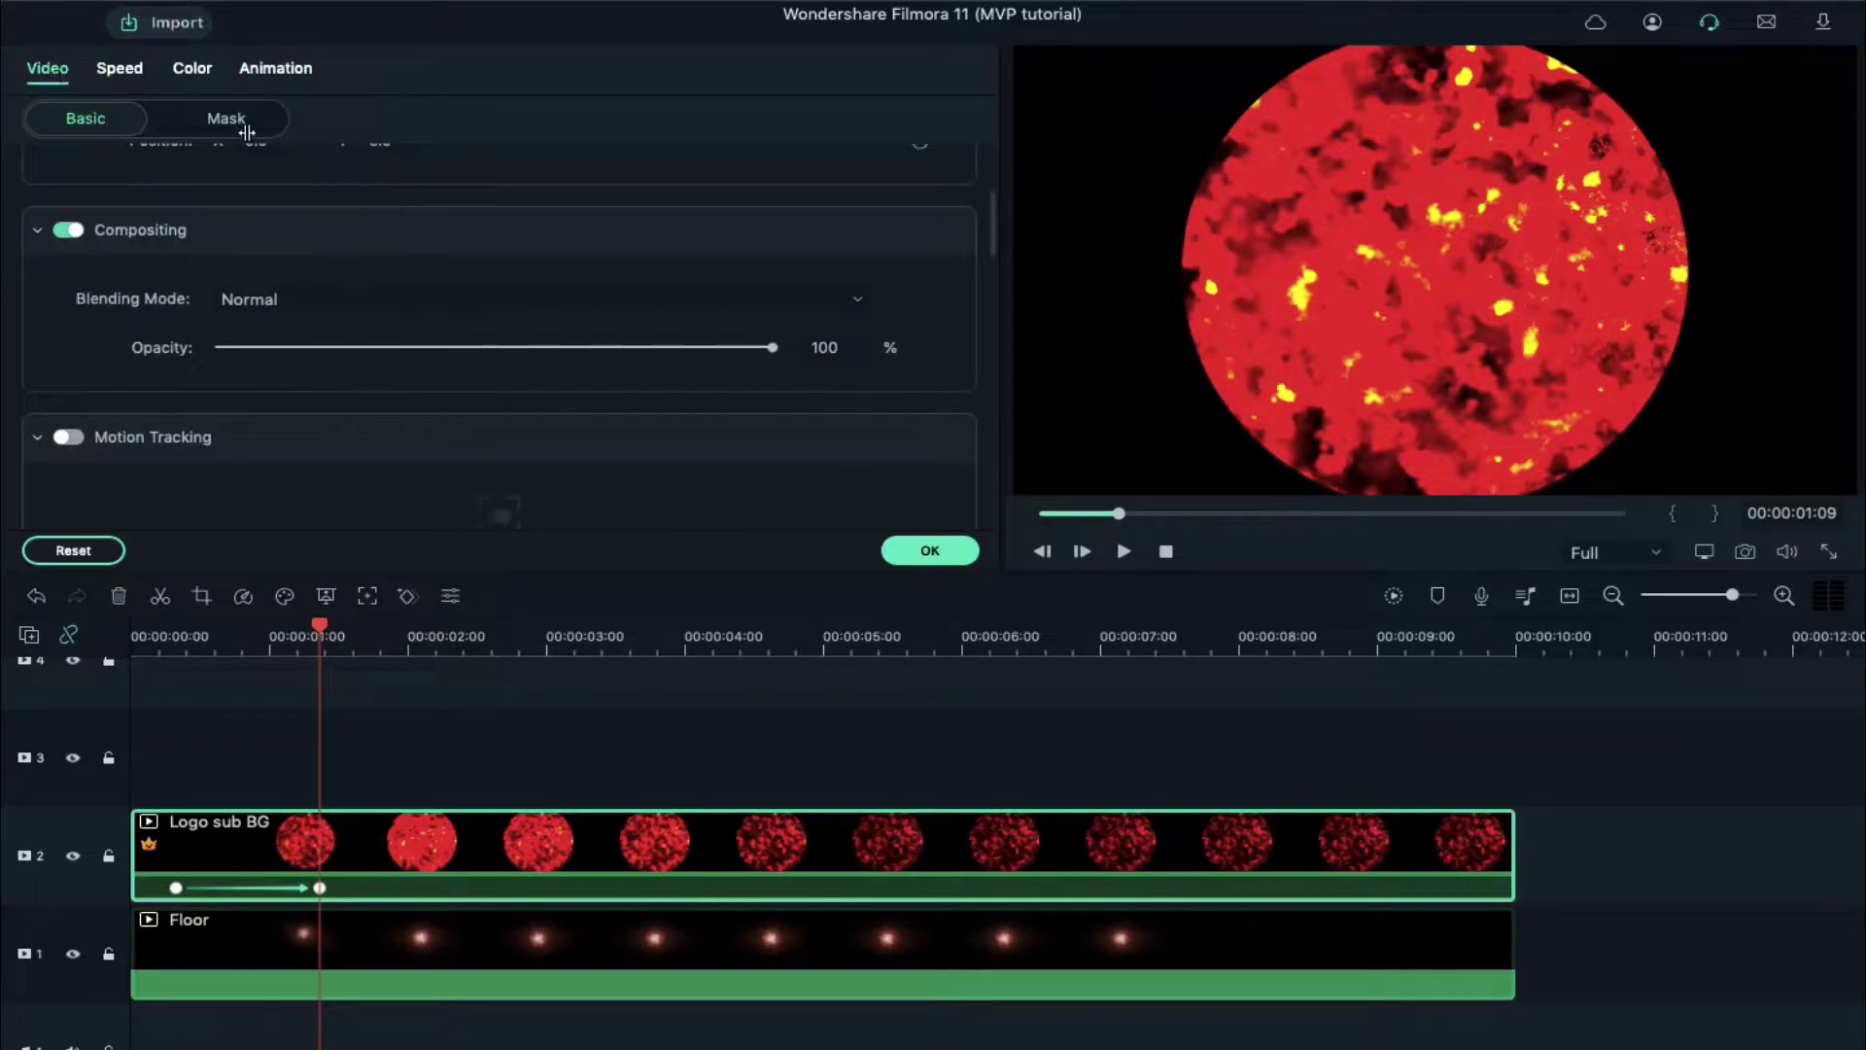
Step: Apply the my Logo mask to Logo sub BG at 61% horizontal and 62% vertical scale
click(243, 123)
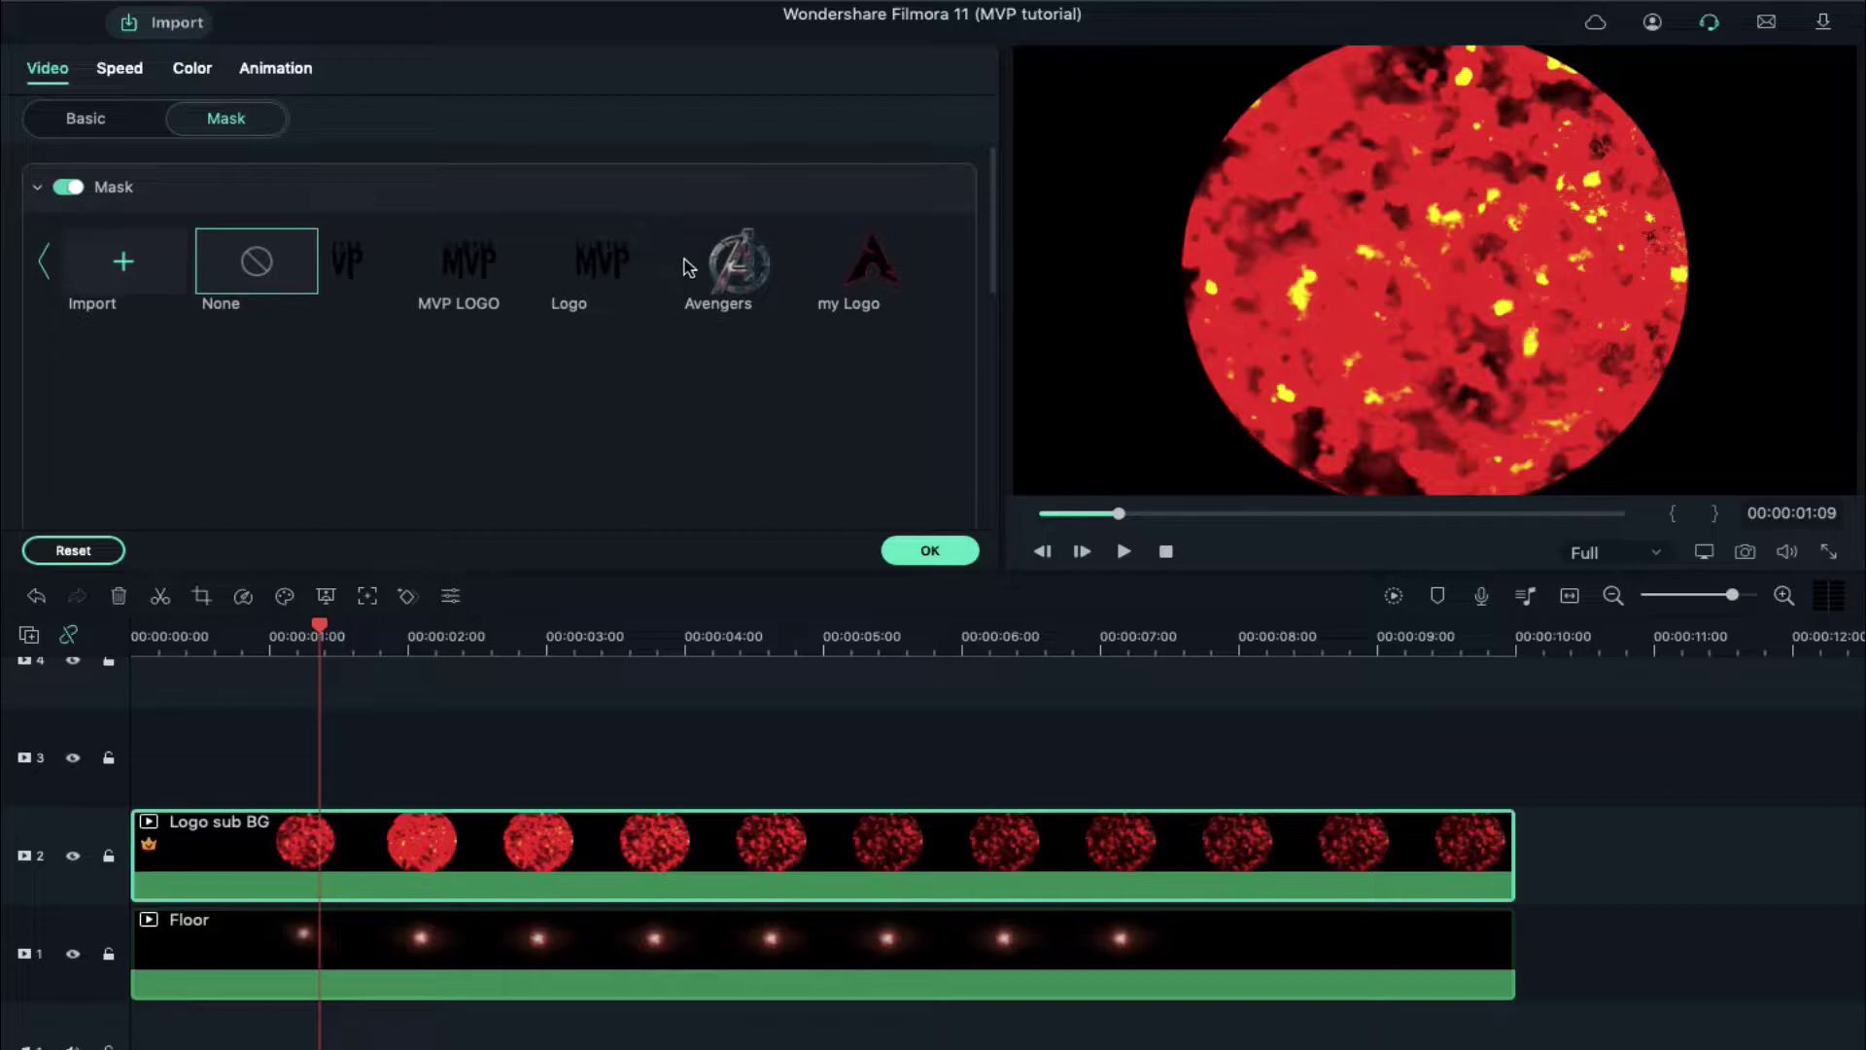
click(860, 262)
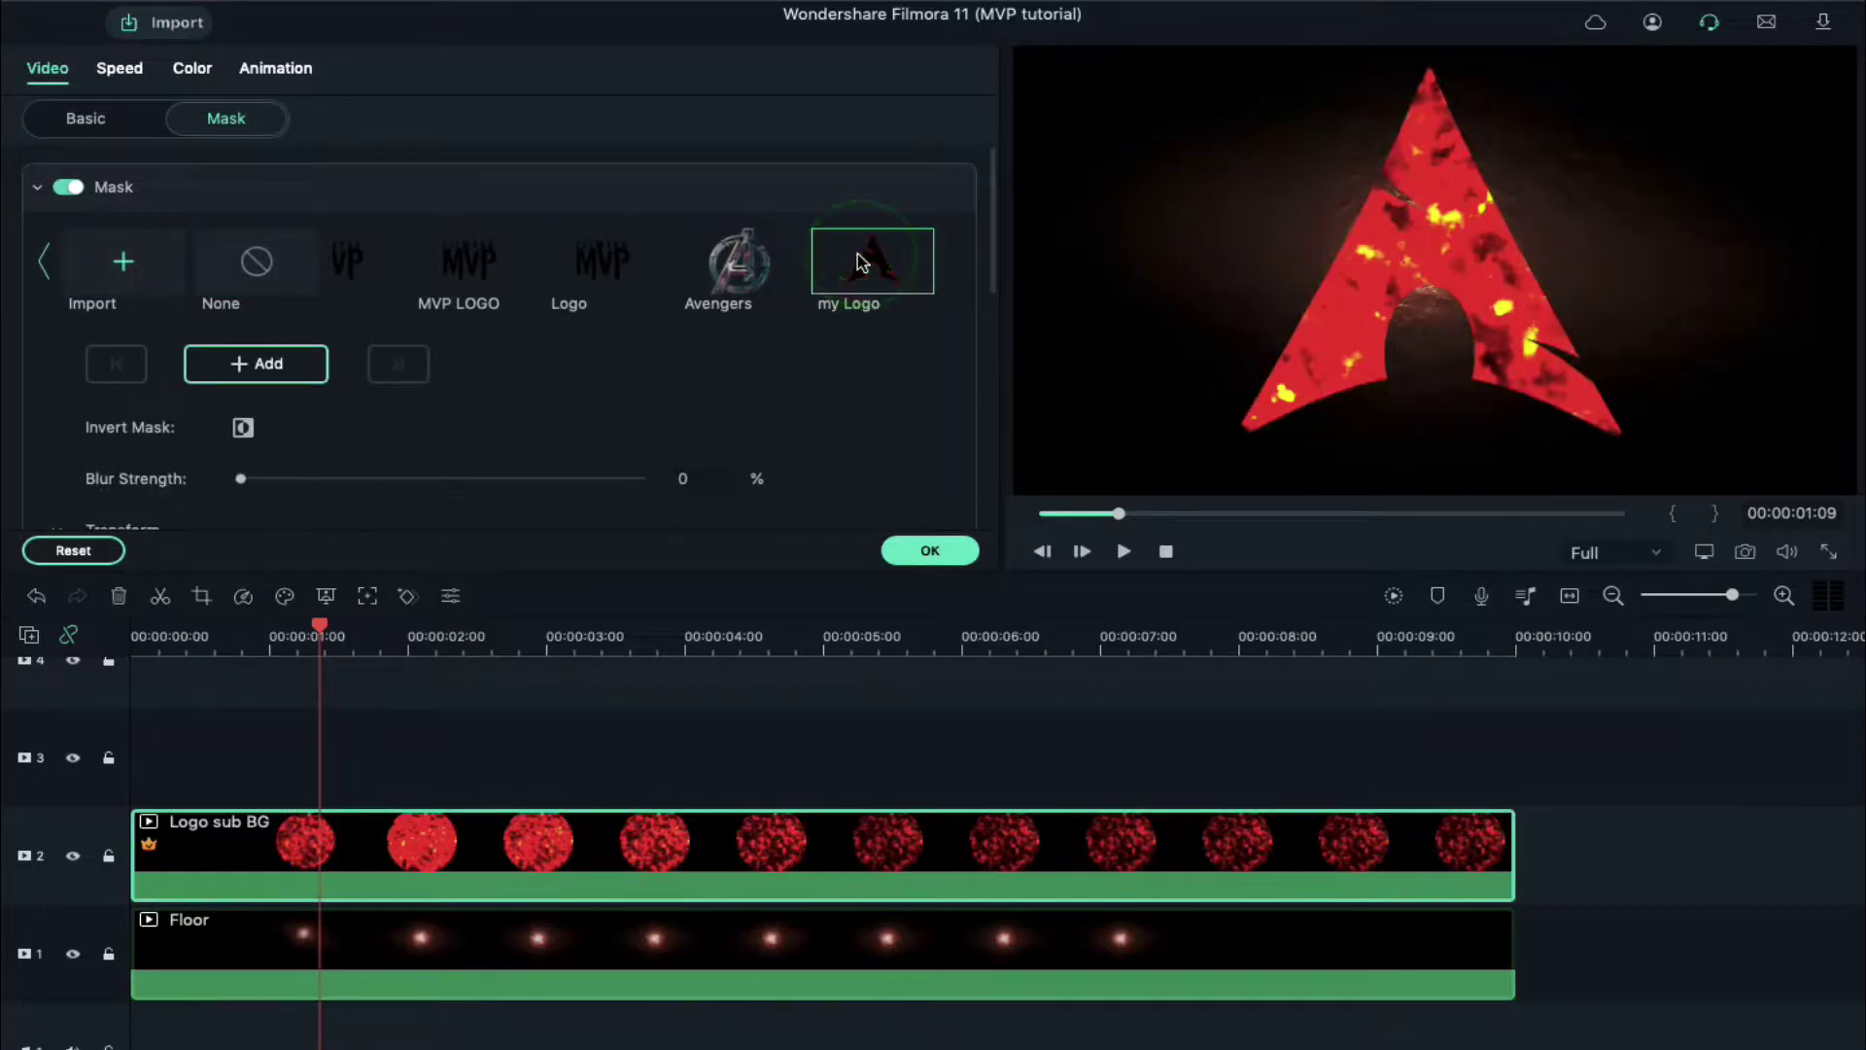
scroll(567, 495, down, 5)
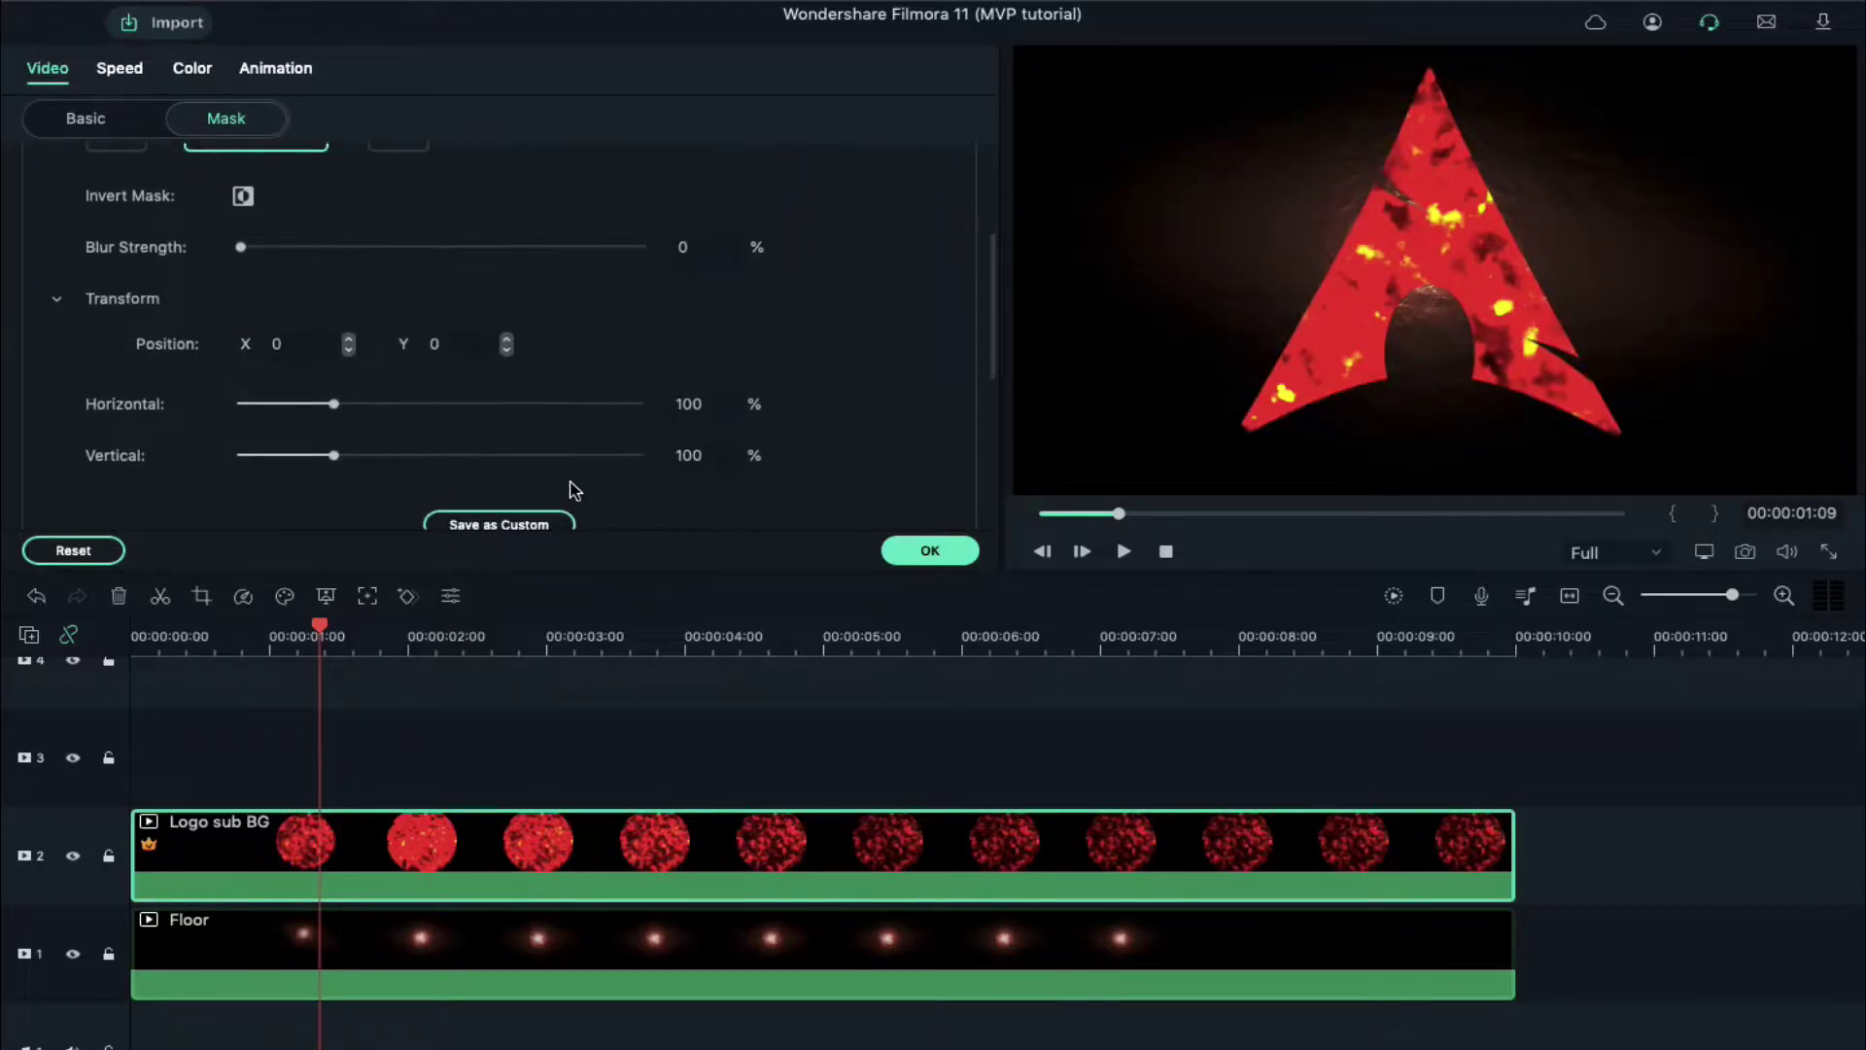
click(687, 406)
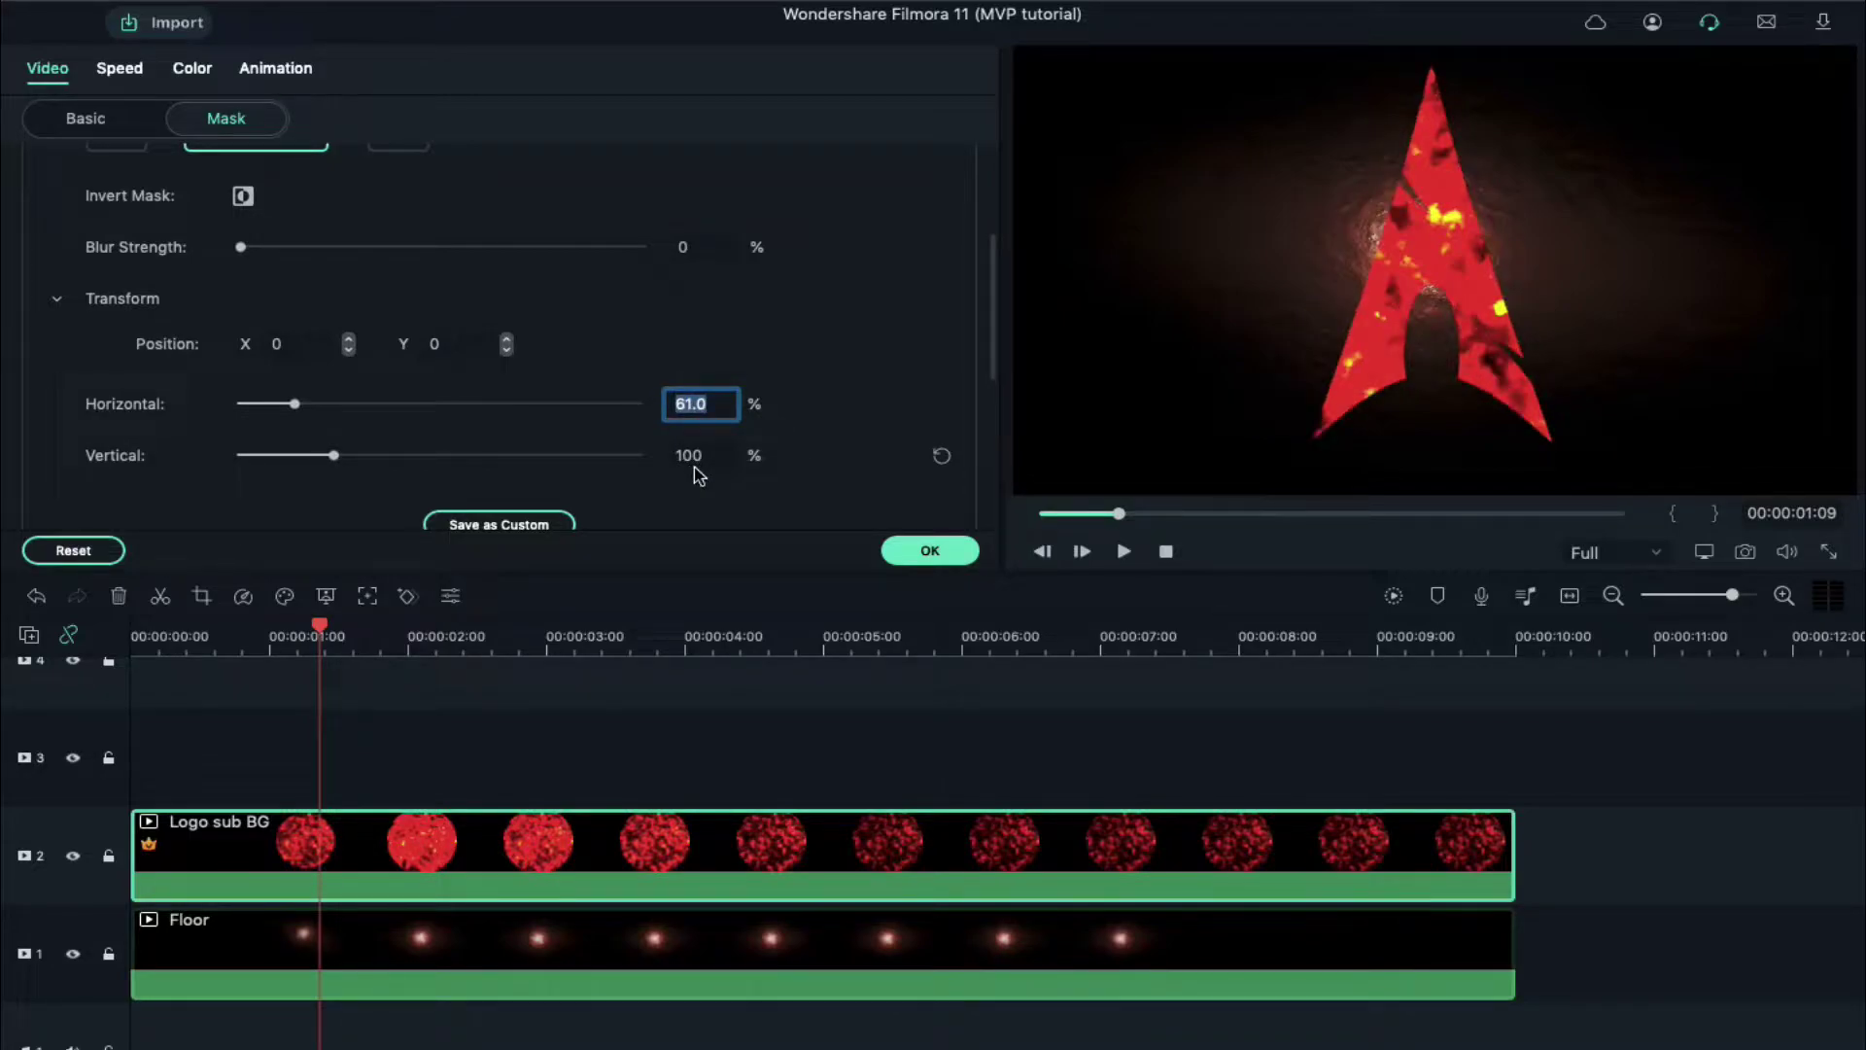
click(702, 459)
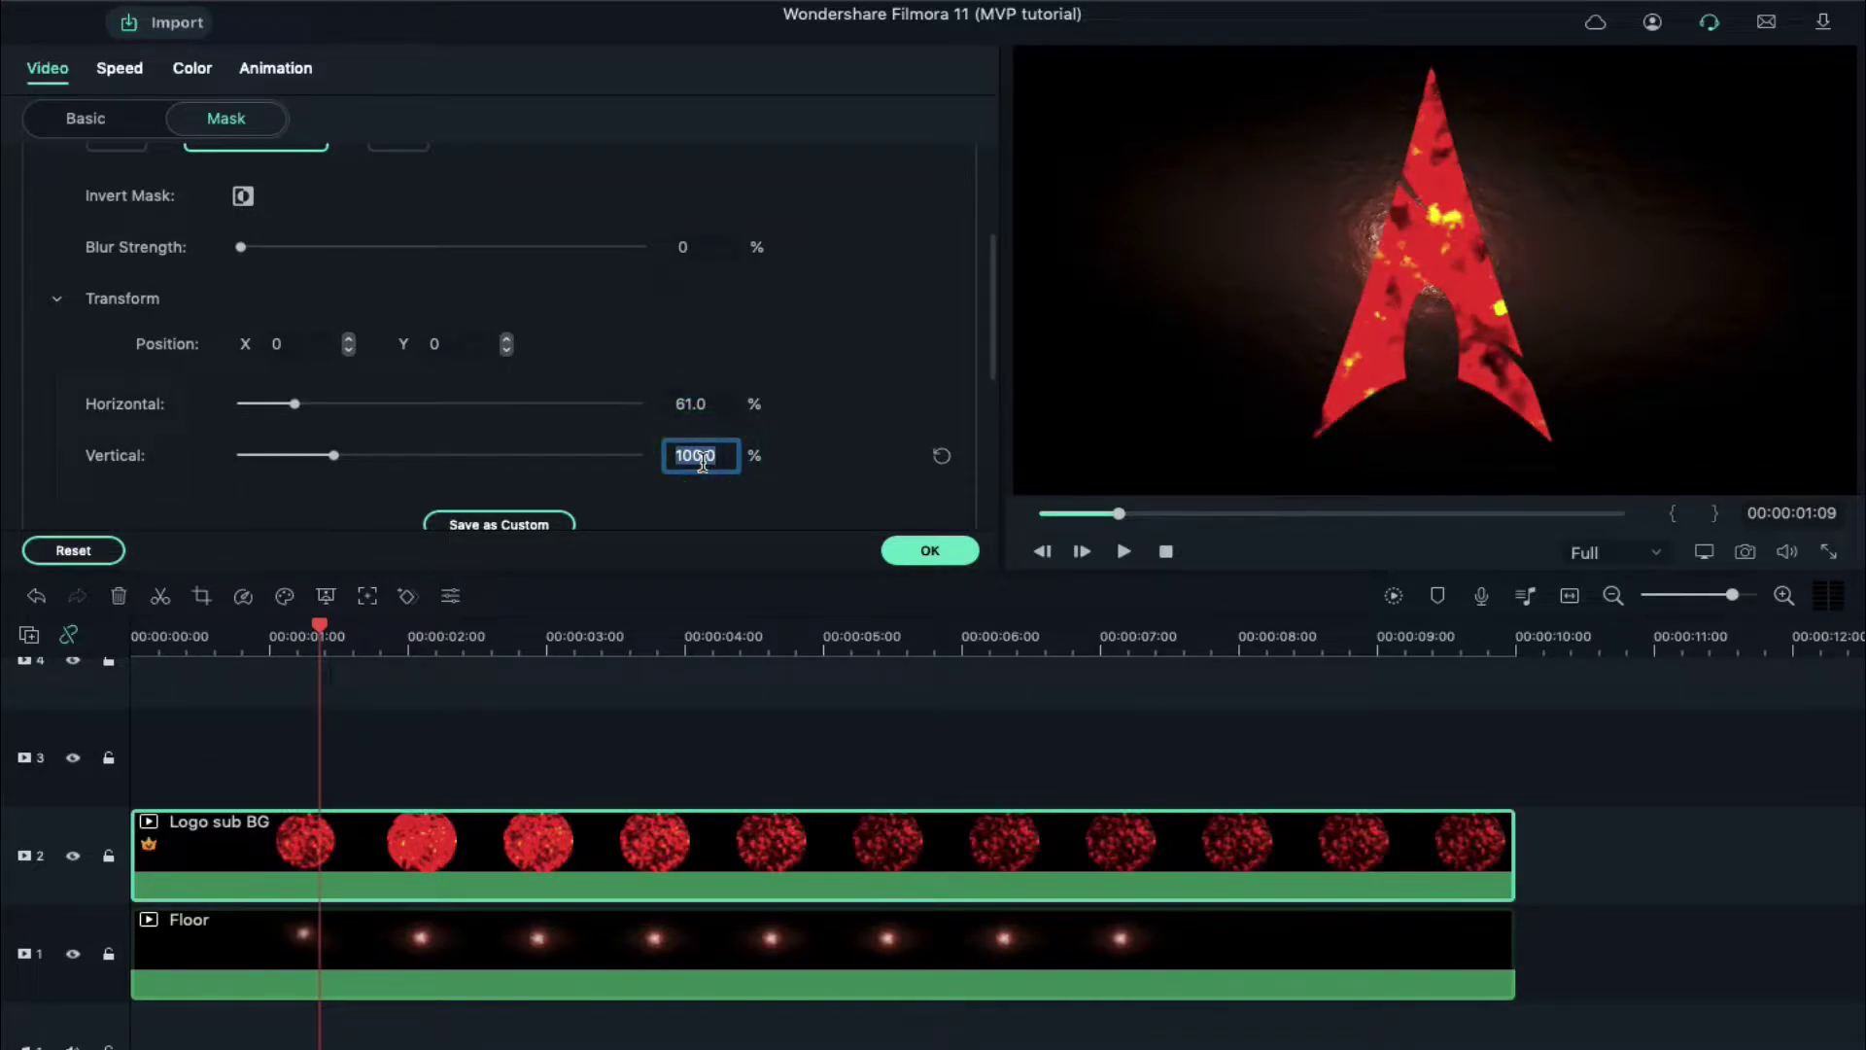
key(Return)
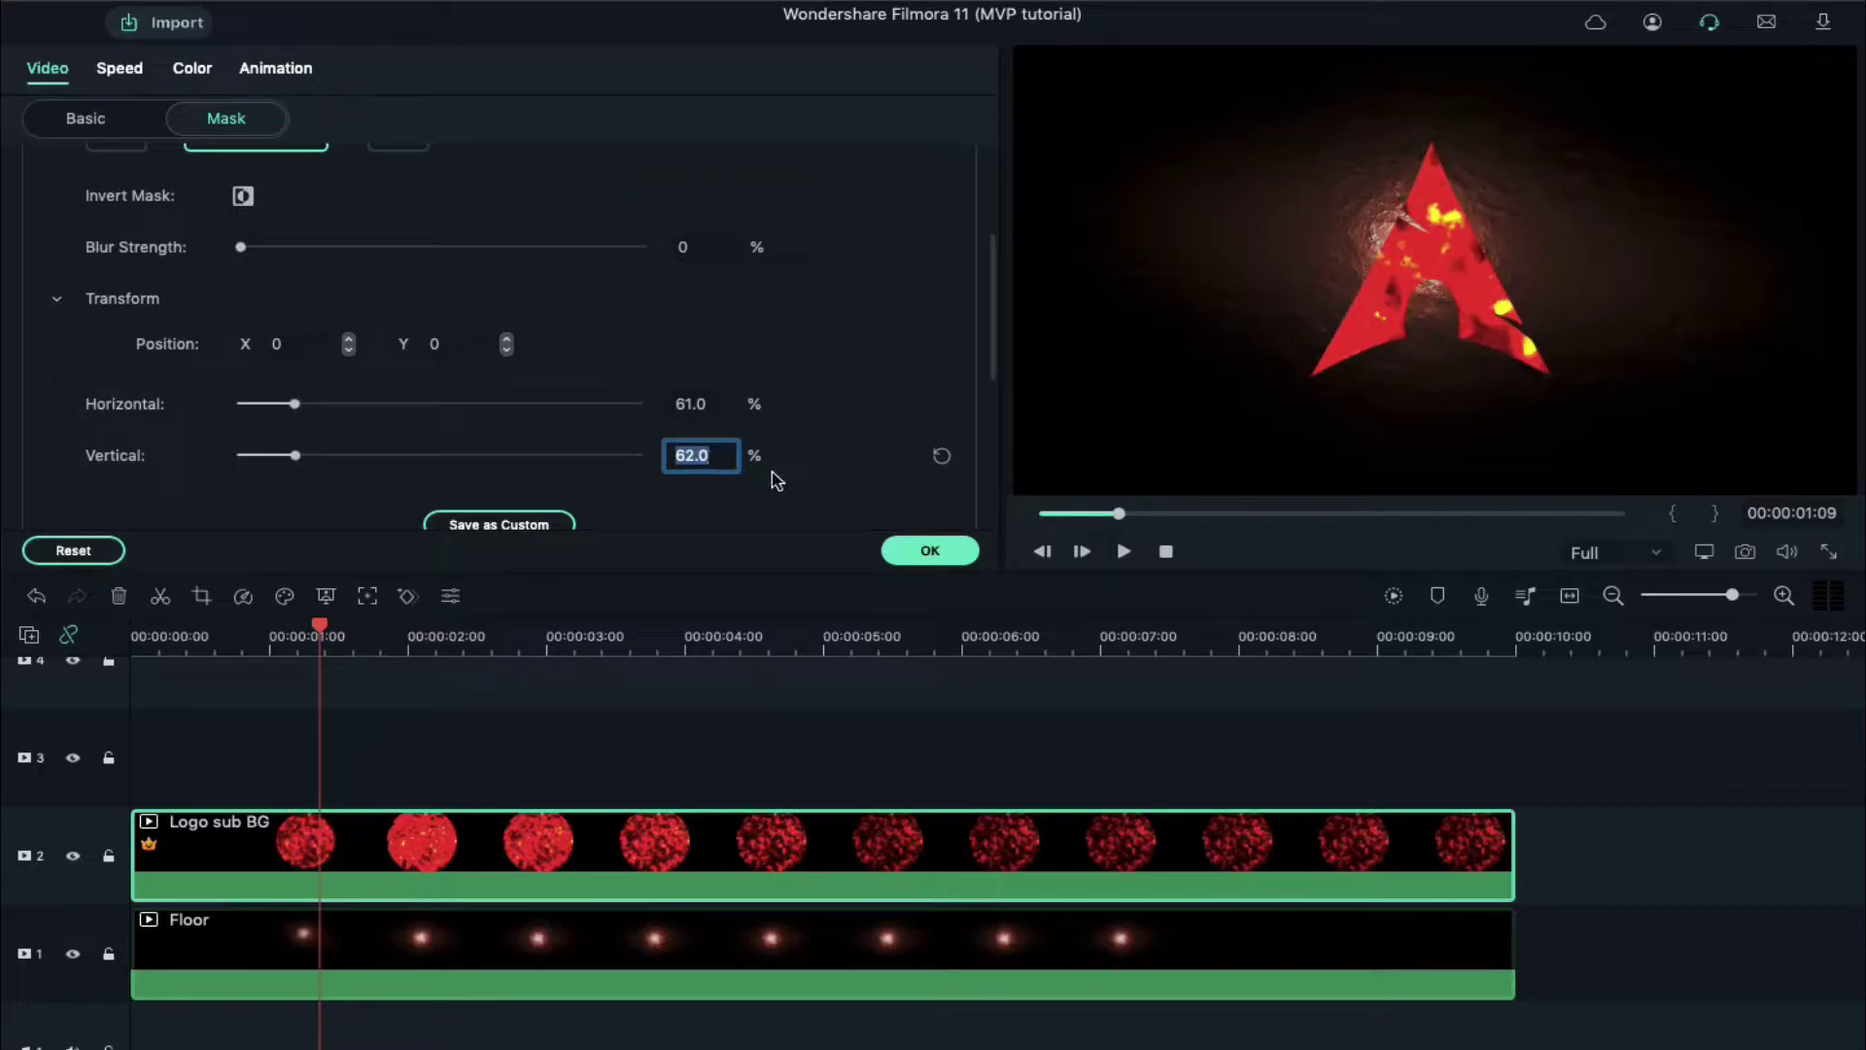
click(911, 551)
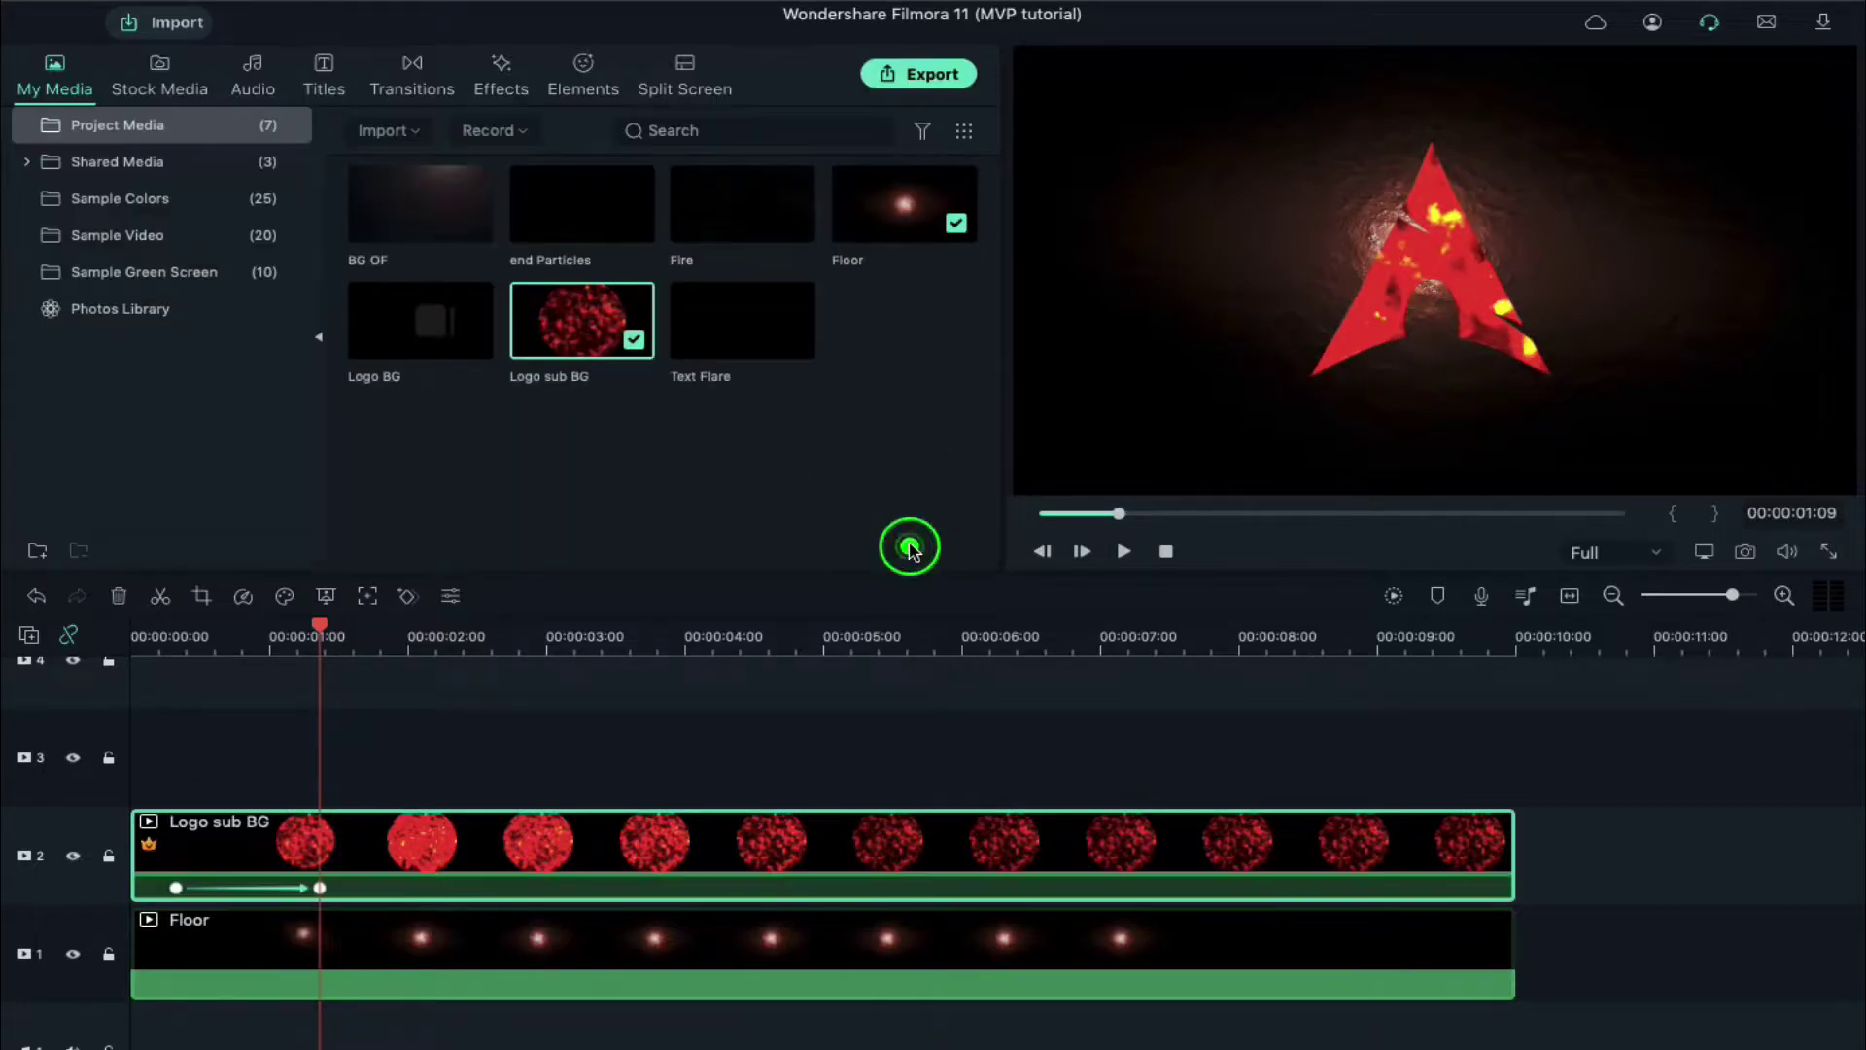
Step: Place Logo BG on track 3 and return the playhead to 00:00:00:08
drag(412, 324, 147, 743)
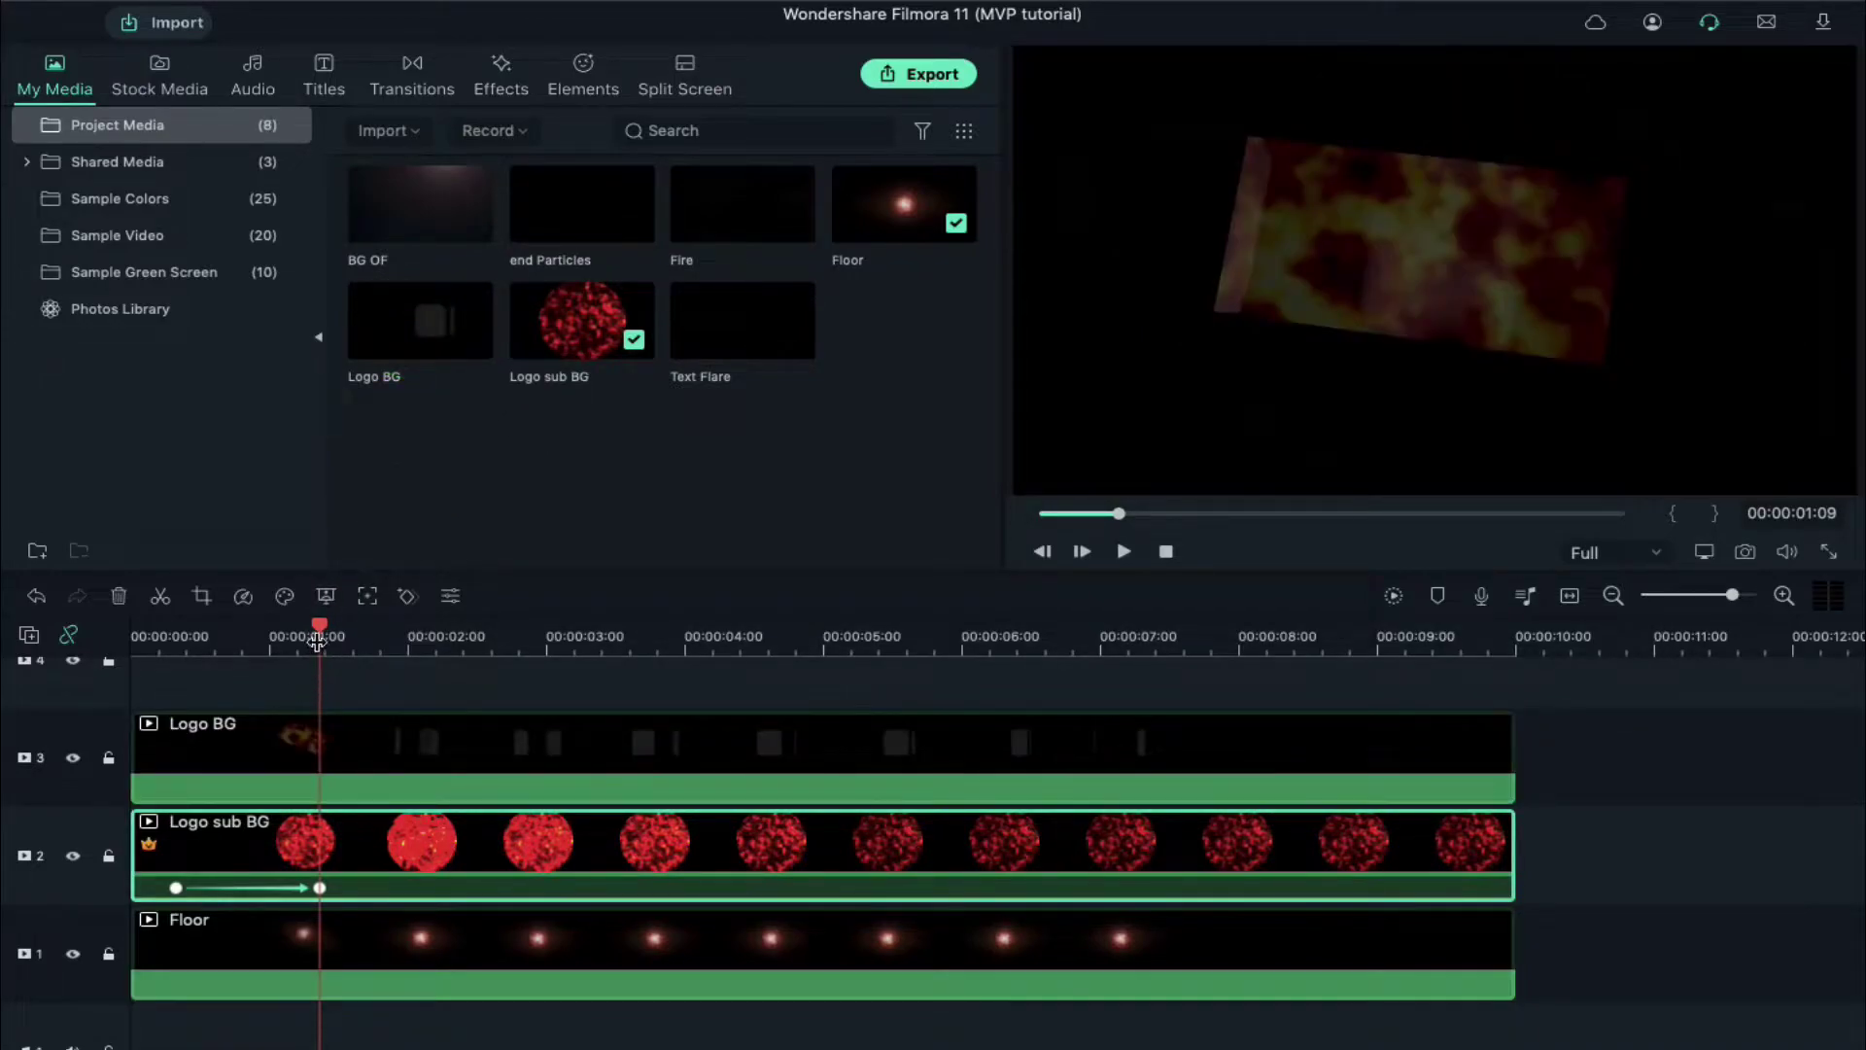
drag(309, 622, 182, 650)
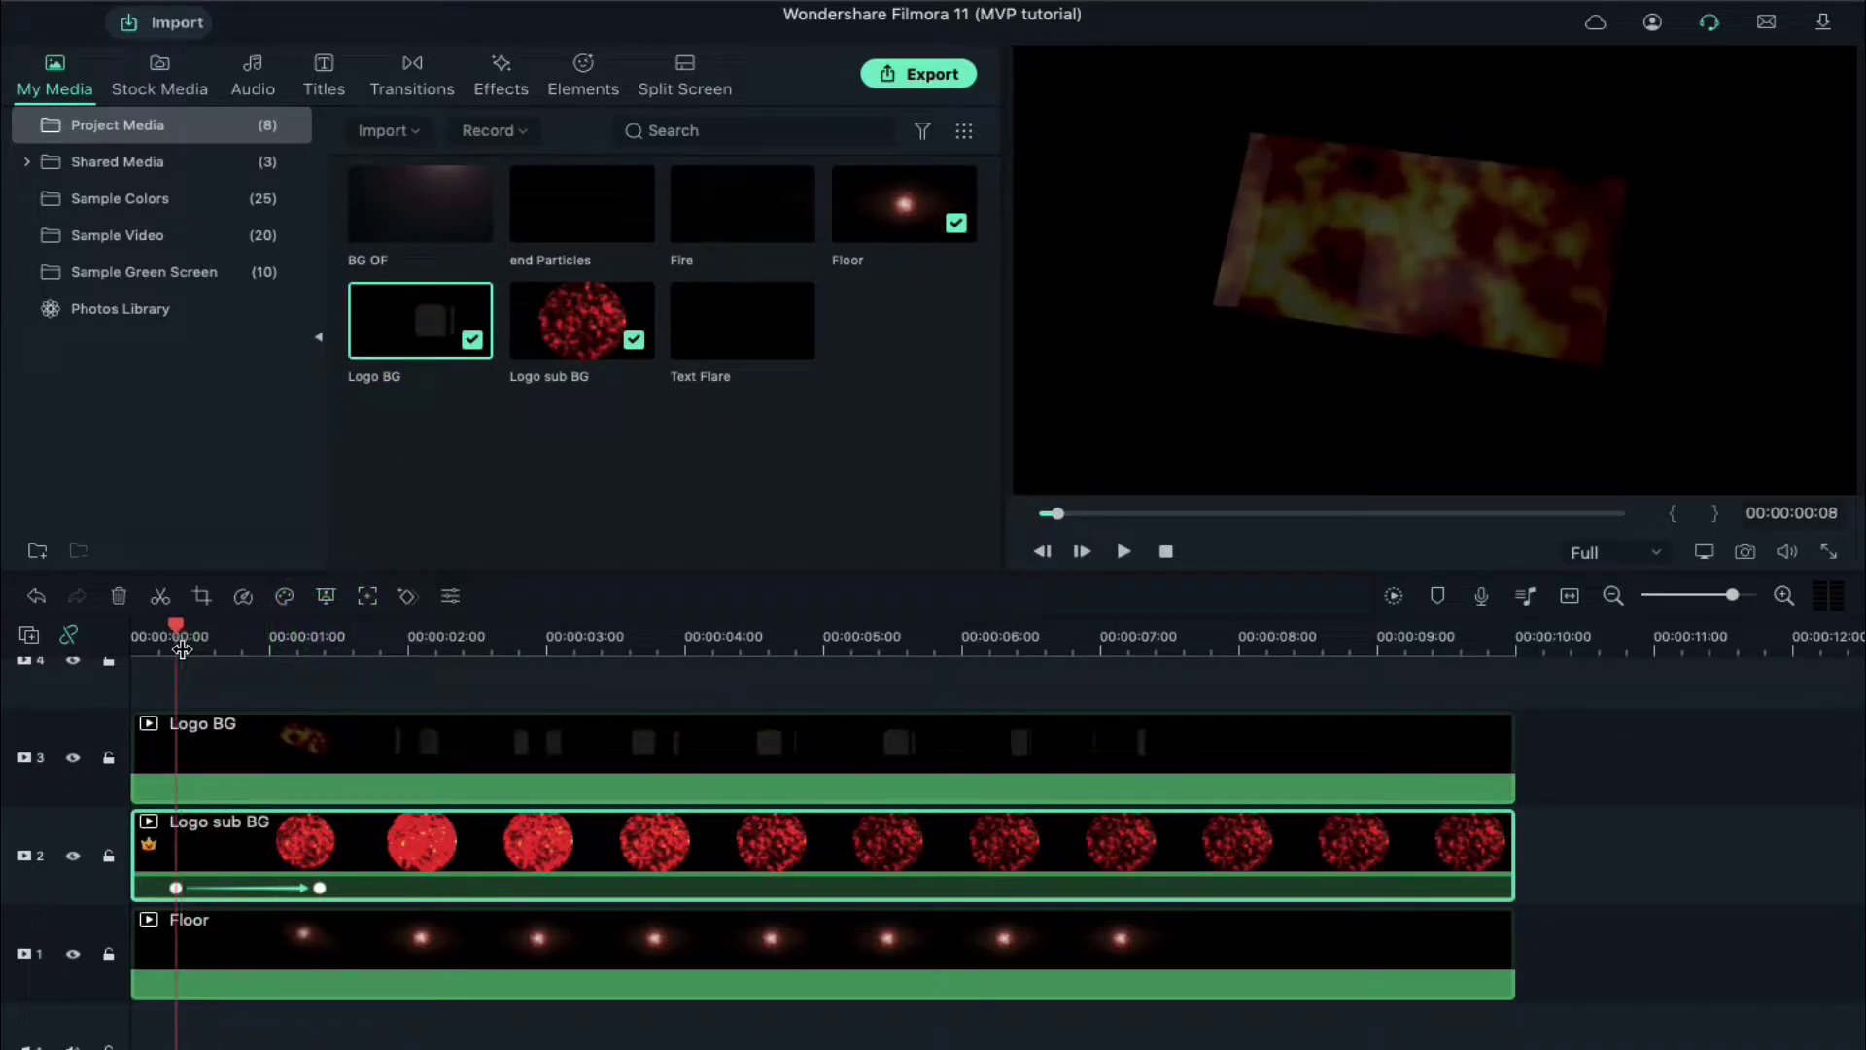
click(355, 757)
click(355, 757)
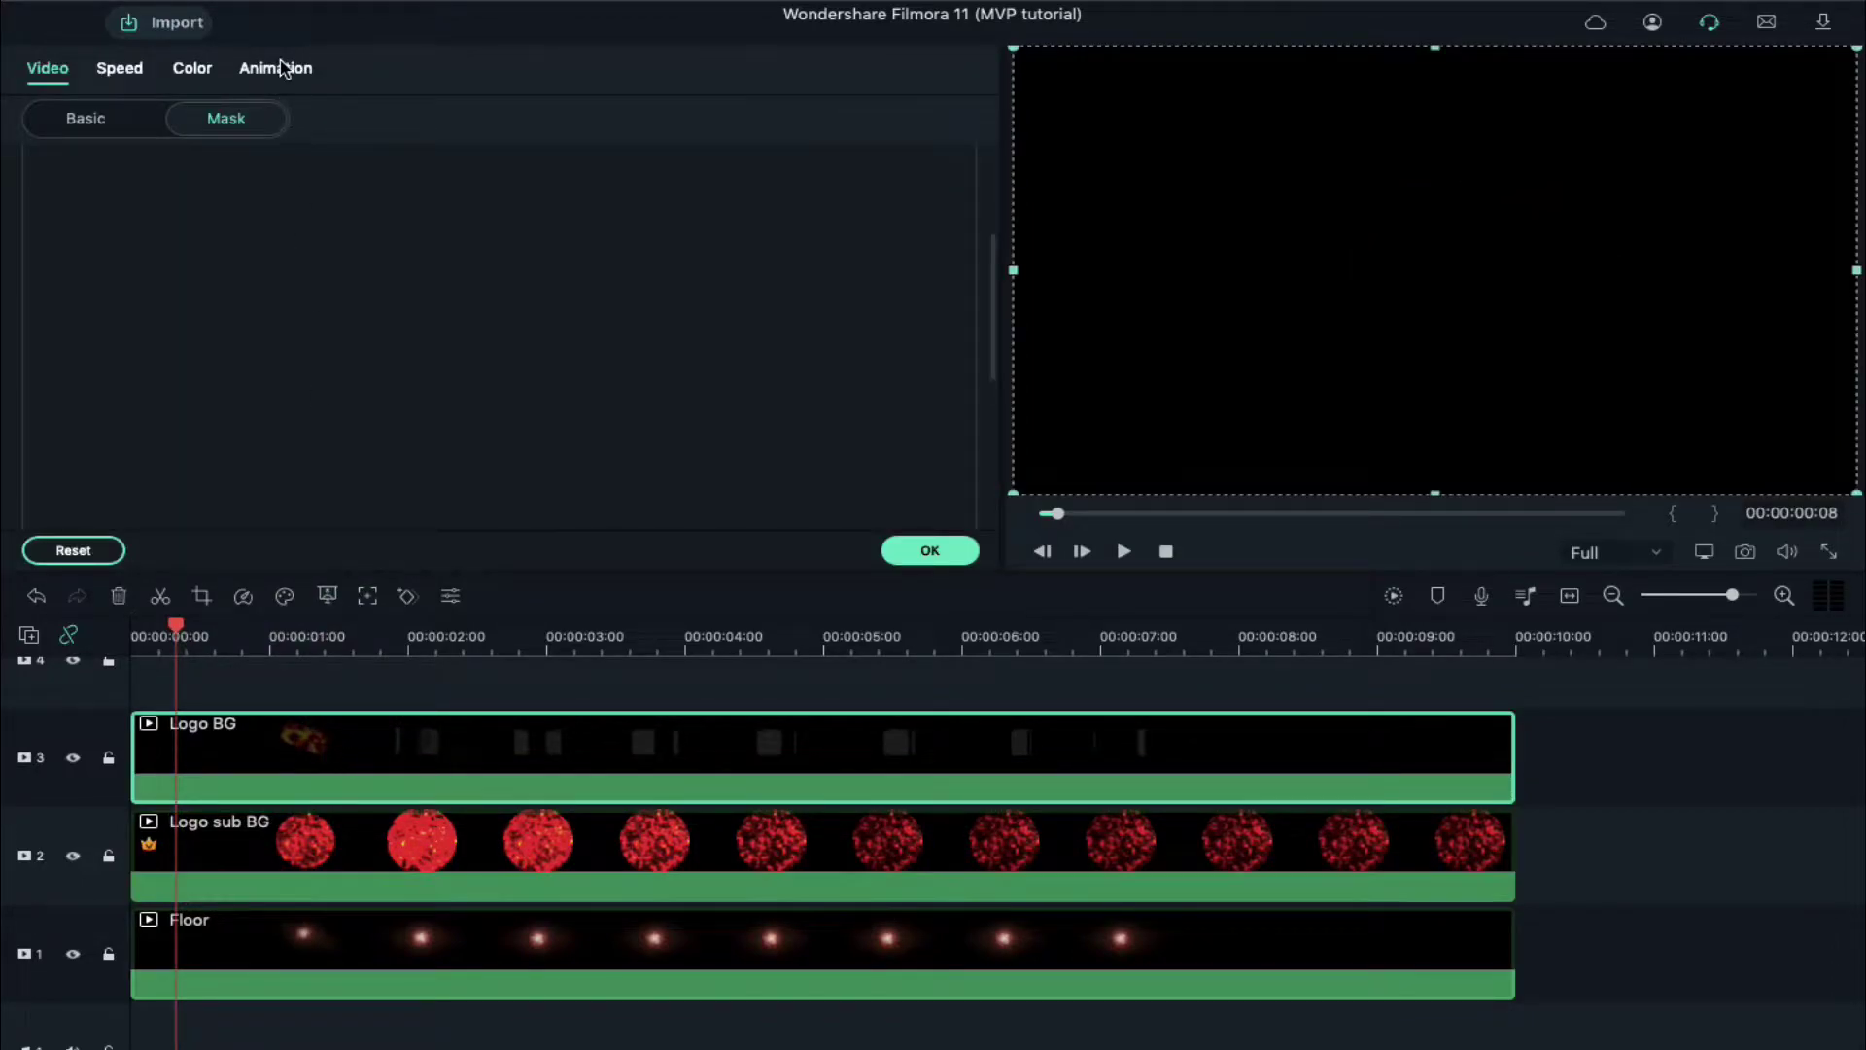
Step: Keyframe Logo BG opacity from 0 at 00:00:00:08 to 100 at 00:00:01:09
click(284, 68)
drag(719, 456, 220, 457)
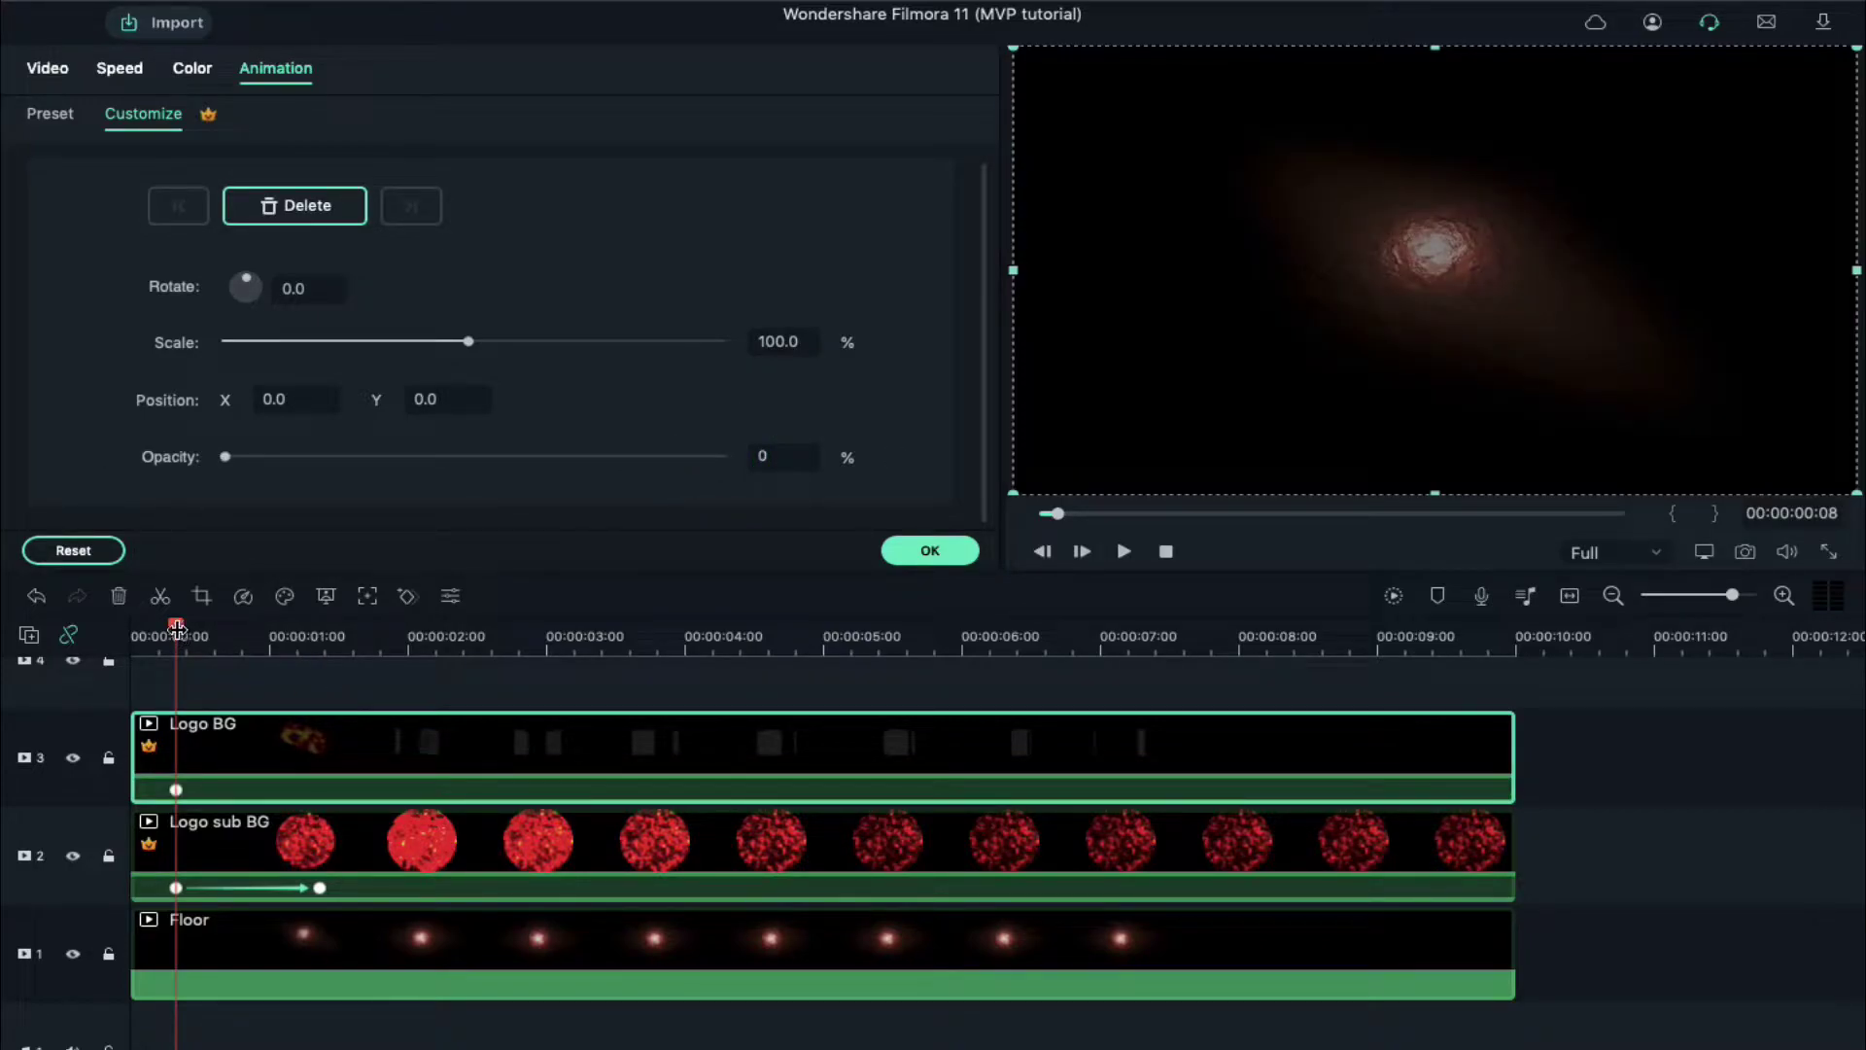
drag(178, 630, 324, 645)
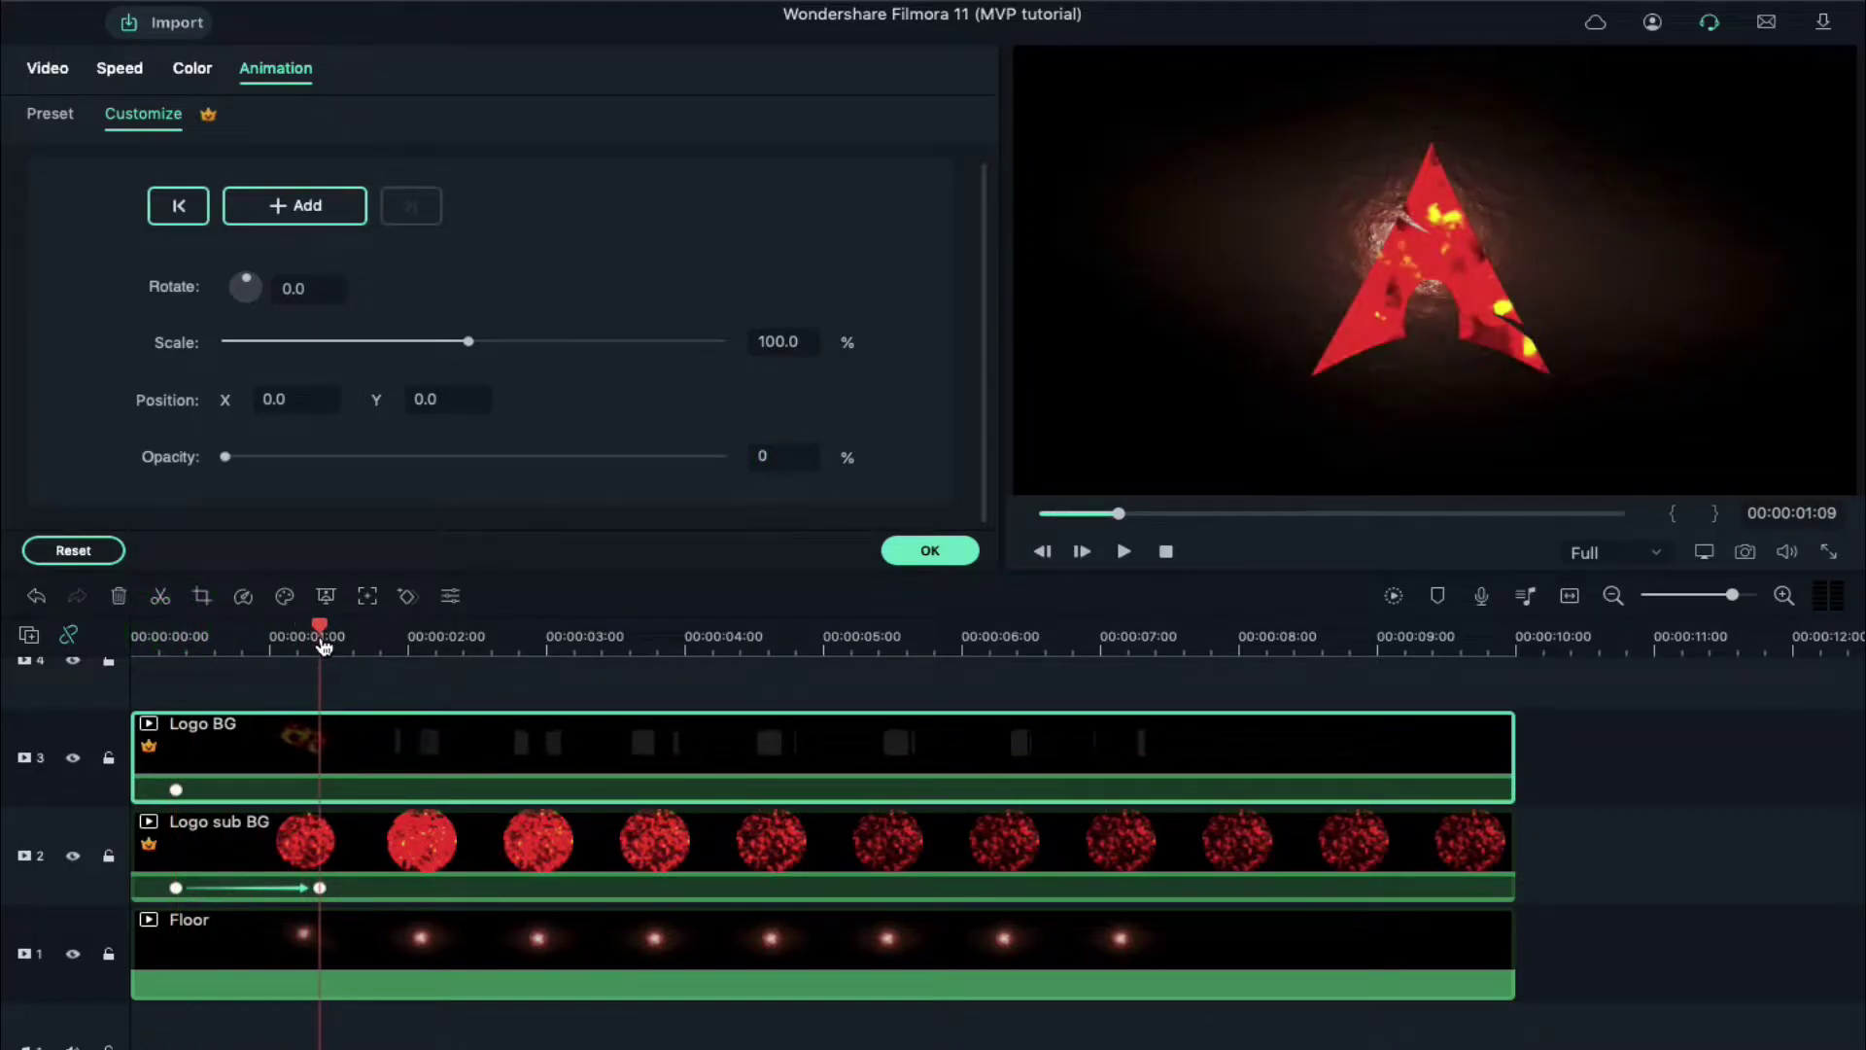
drag(222, 457, 774, 487)
click(677, 745)
click(47, 73)
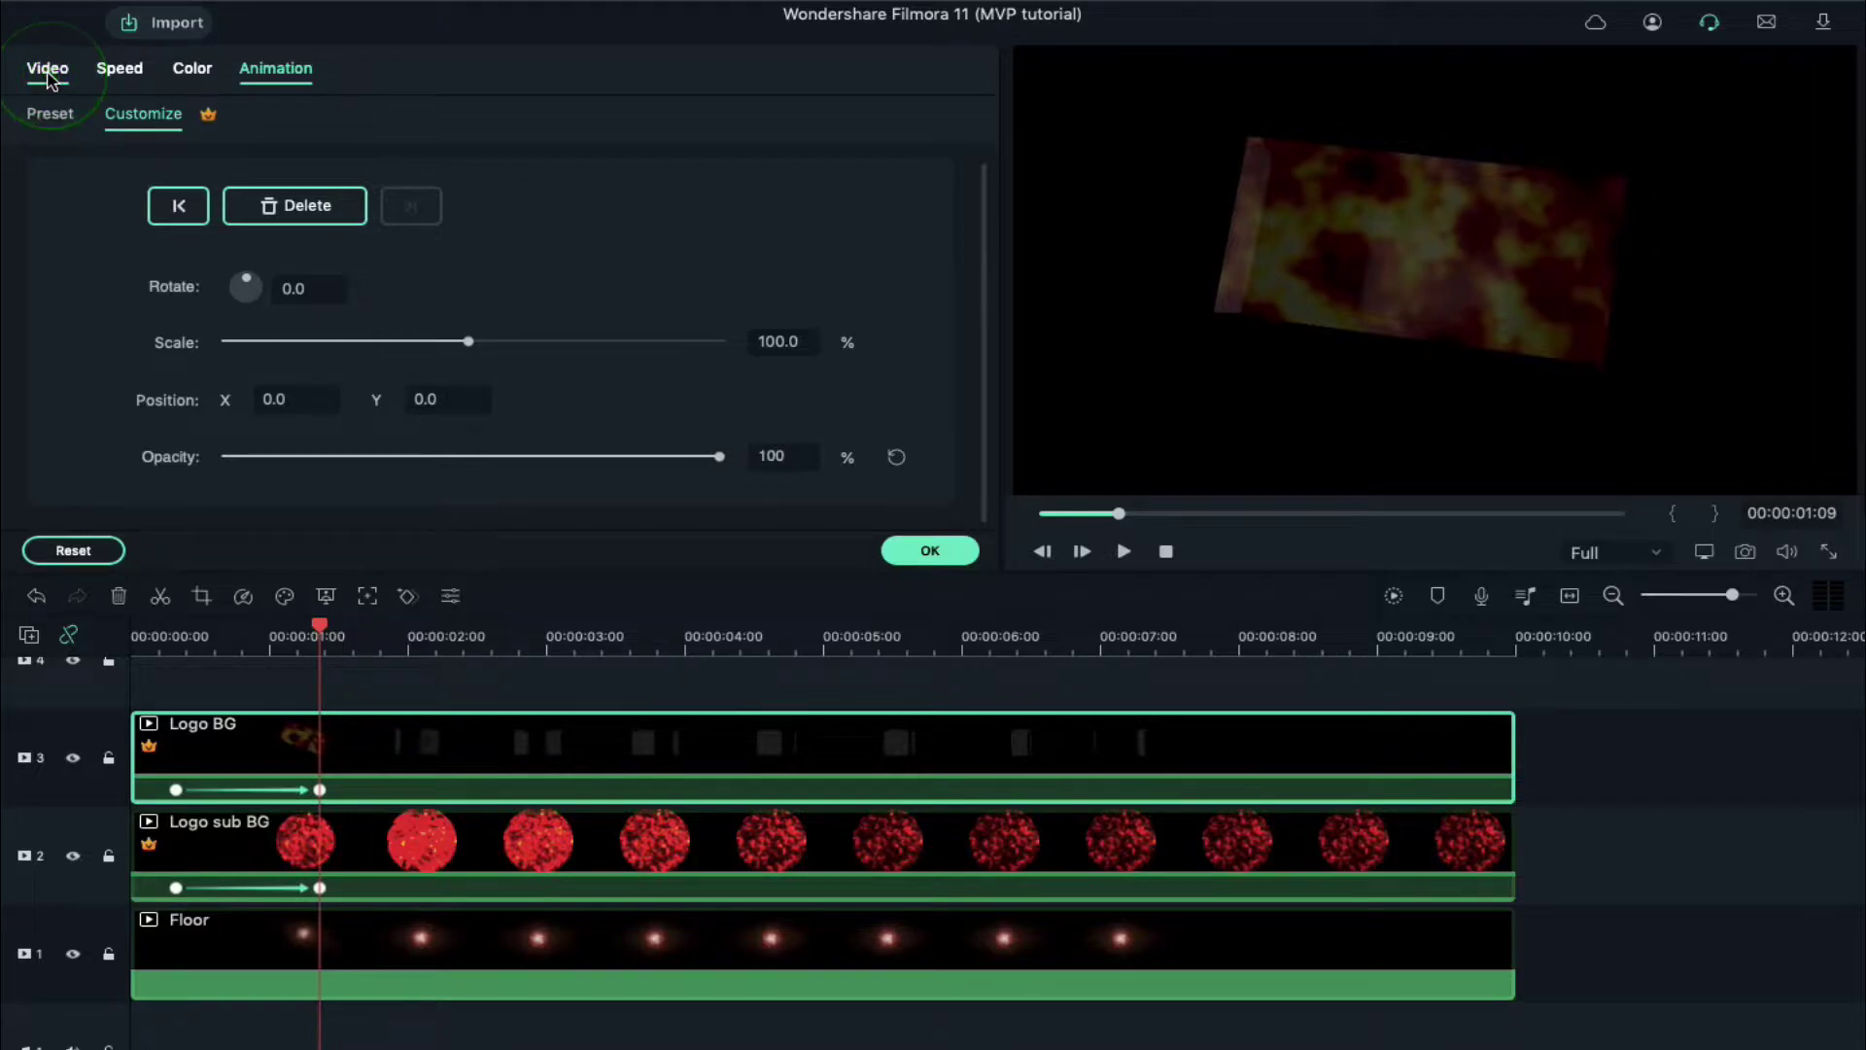
Step: Apply the my Logo mask to Logo BG at 60% horizontal and 61% vertical size
click(258, 126)
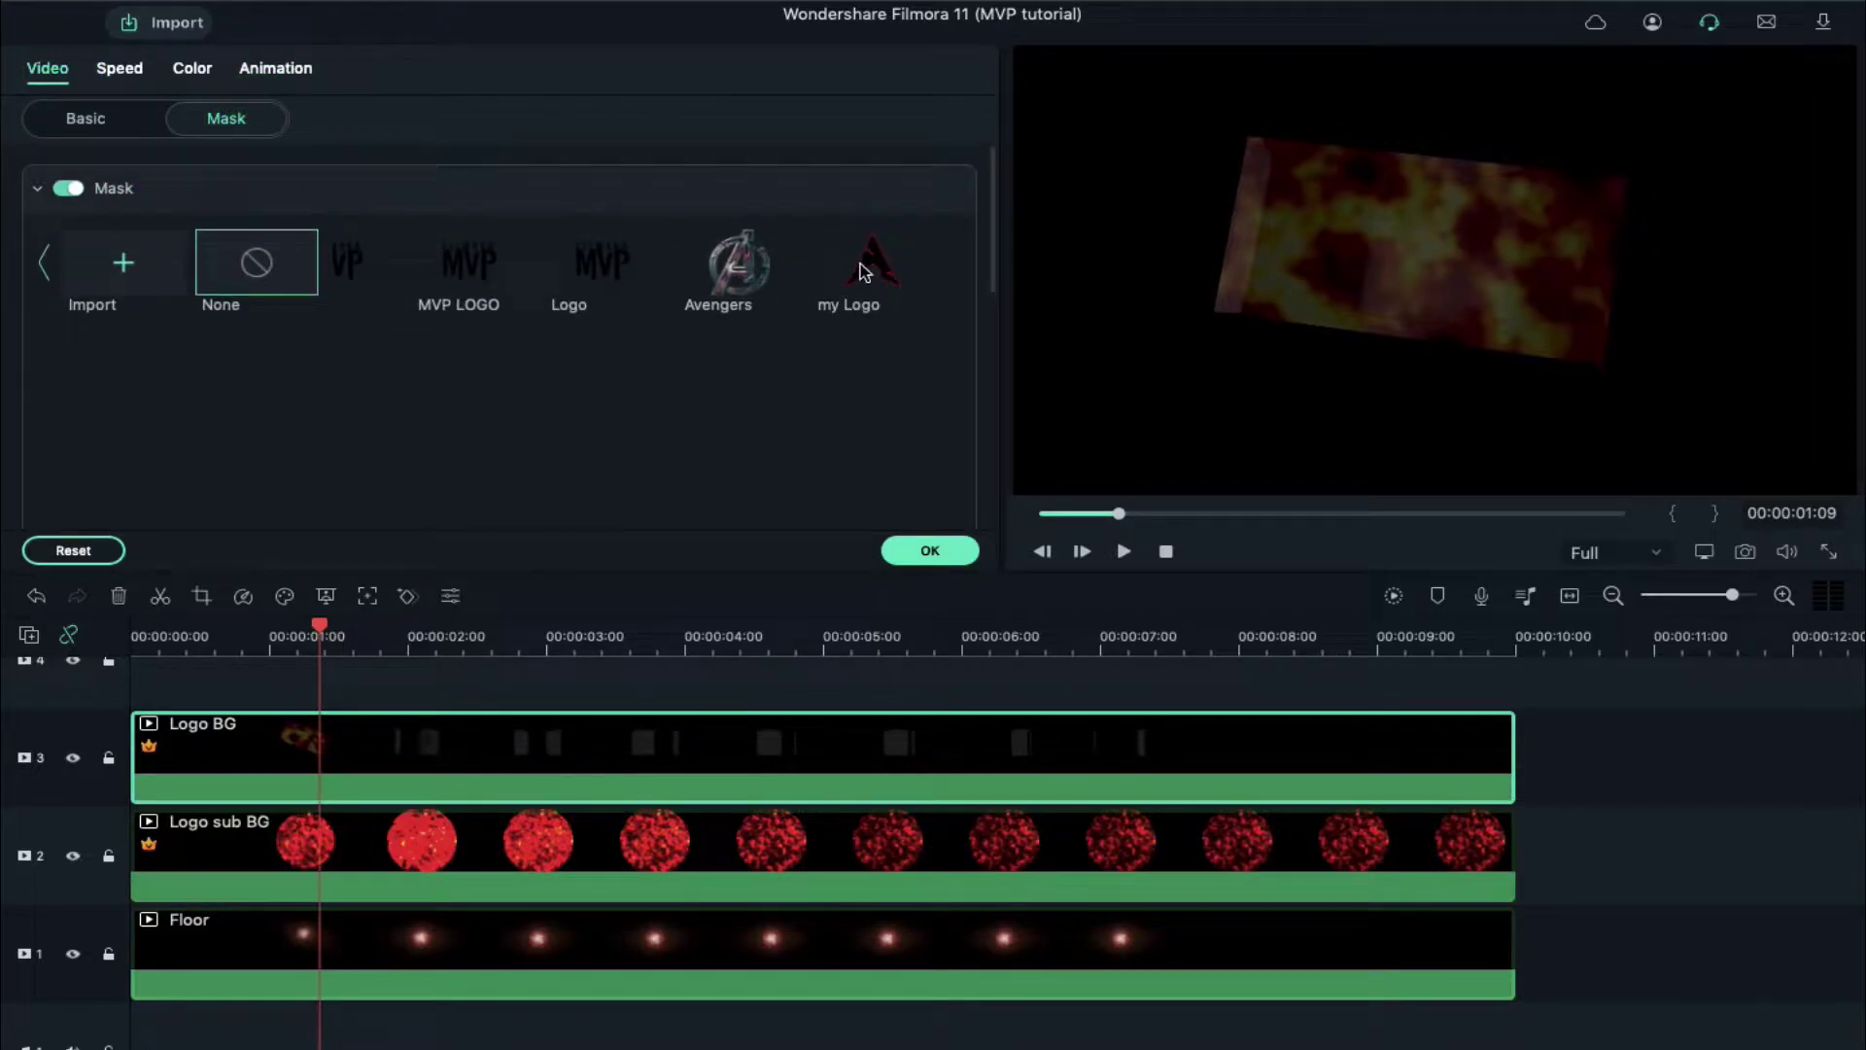
click(863, 272)
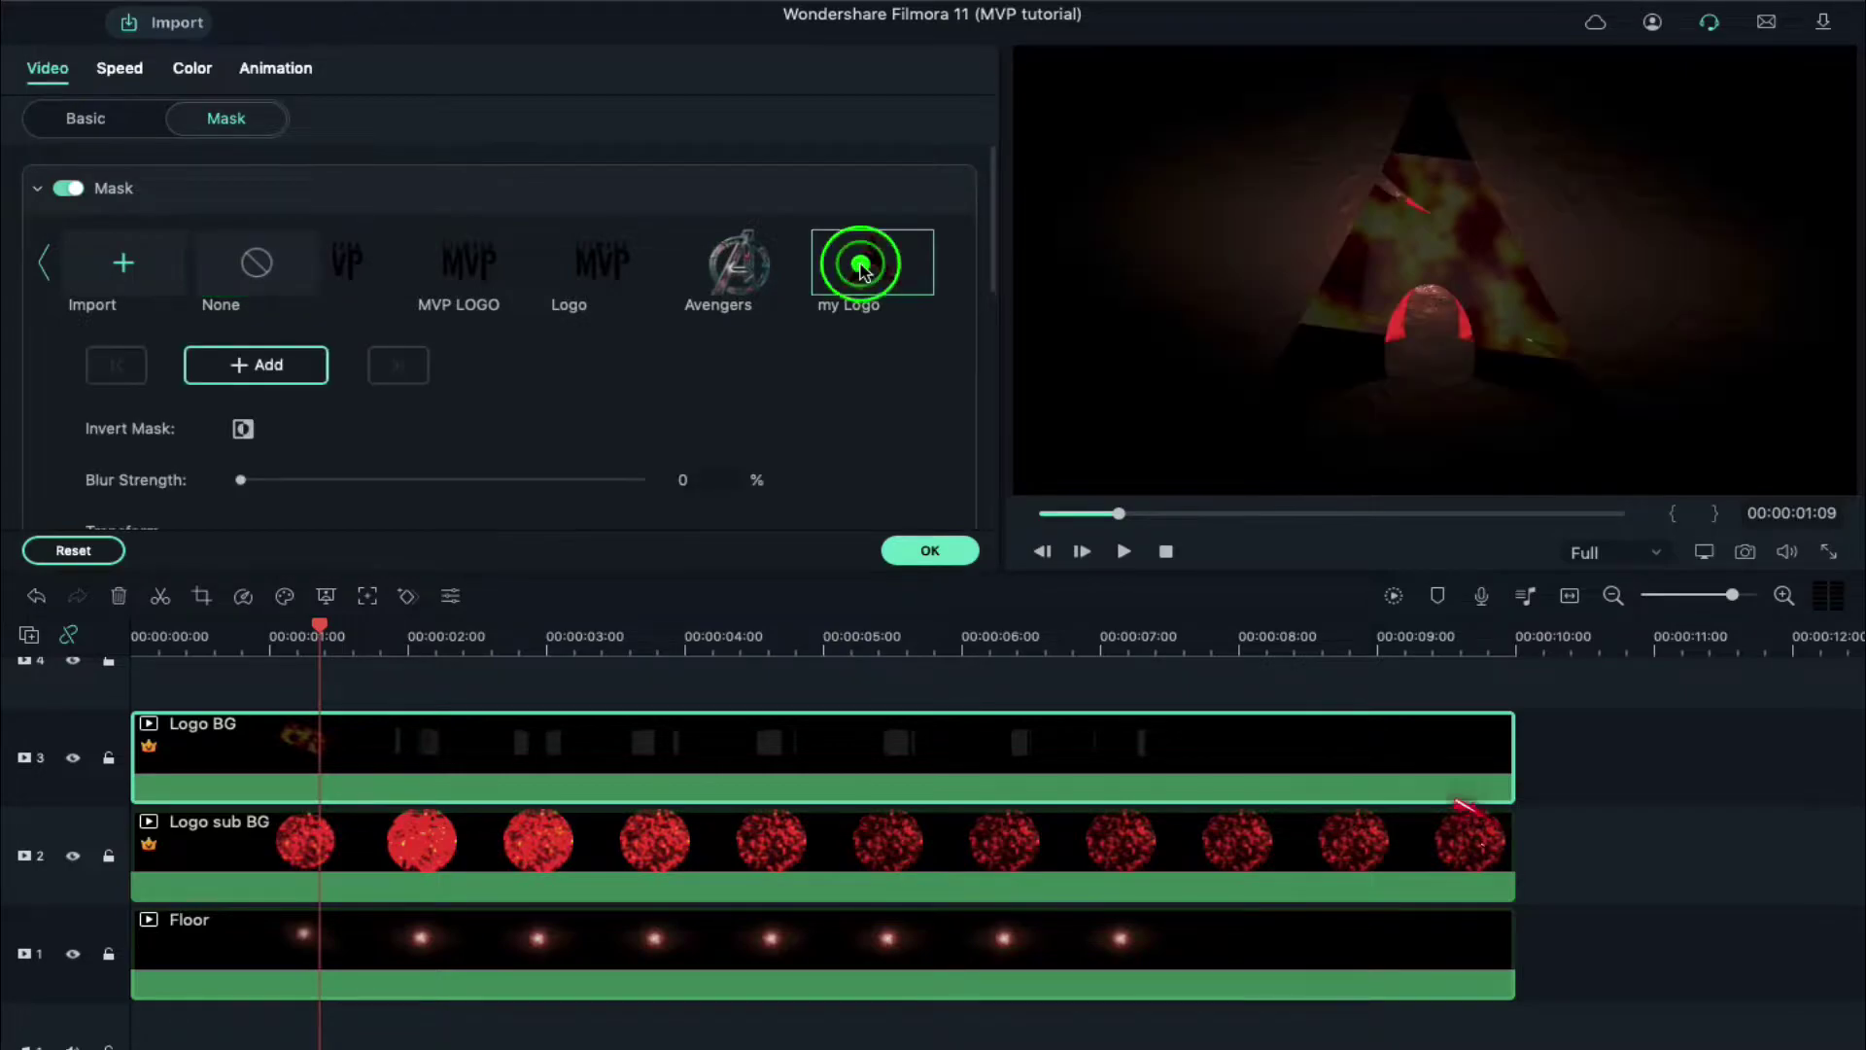
scroll(709, 454, down, 5)
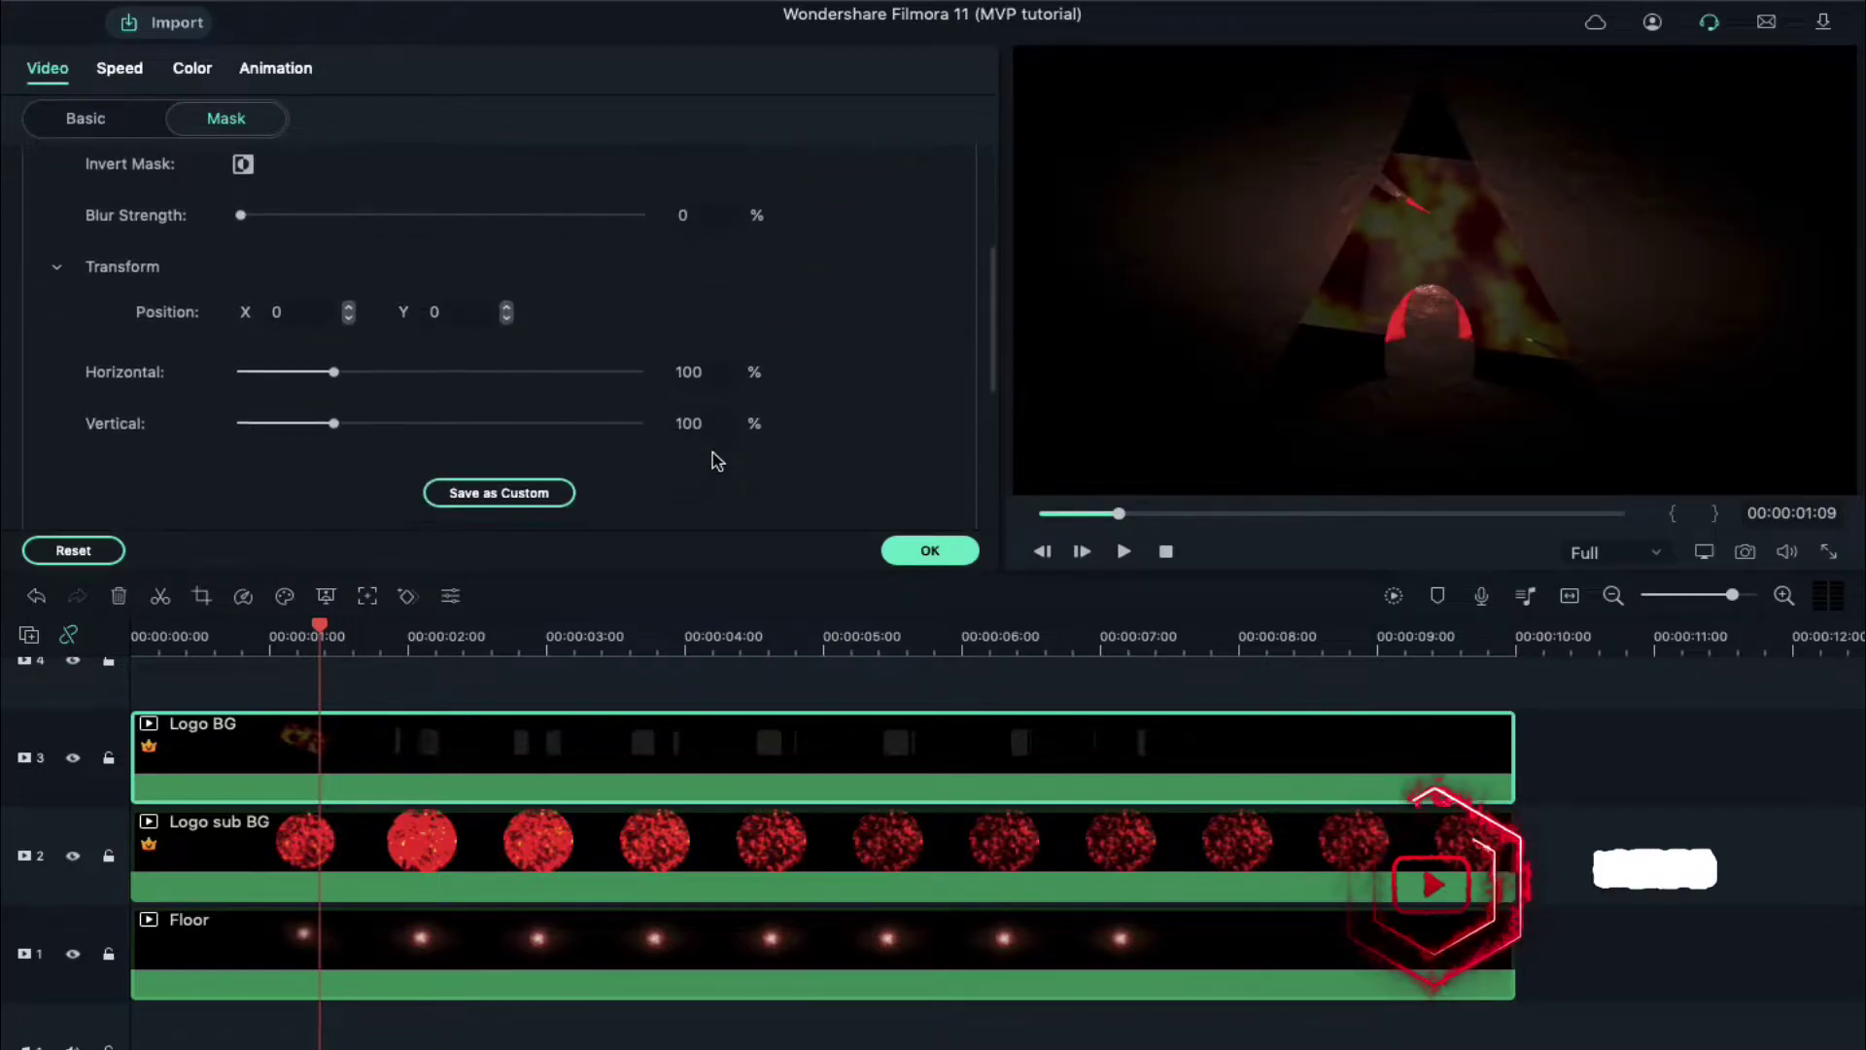
click(703, 366)
text(60)
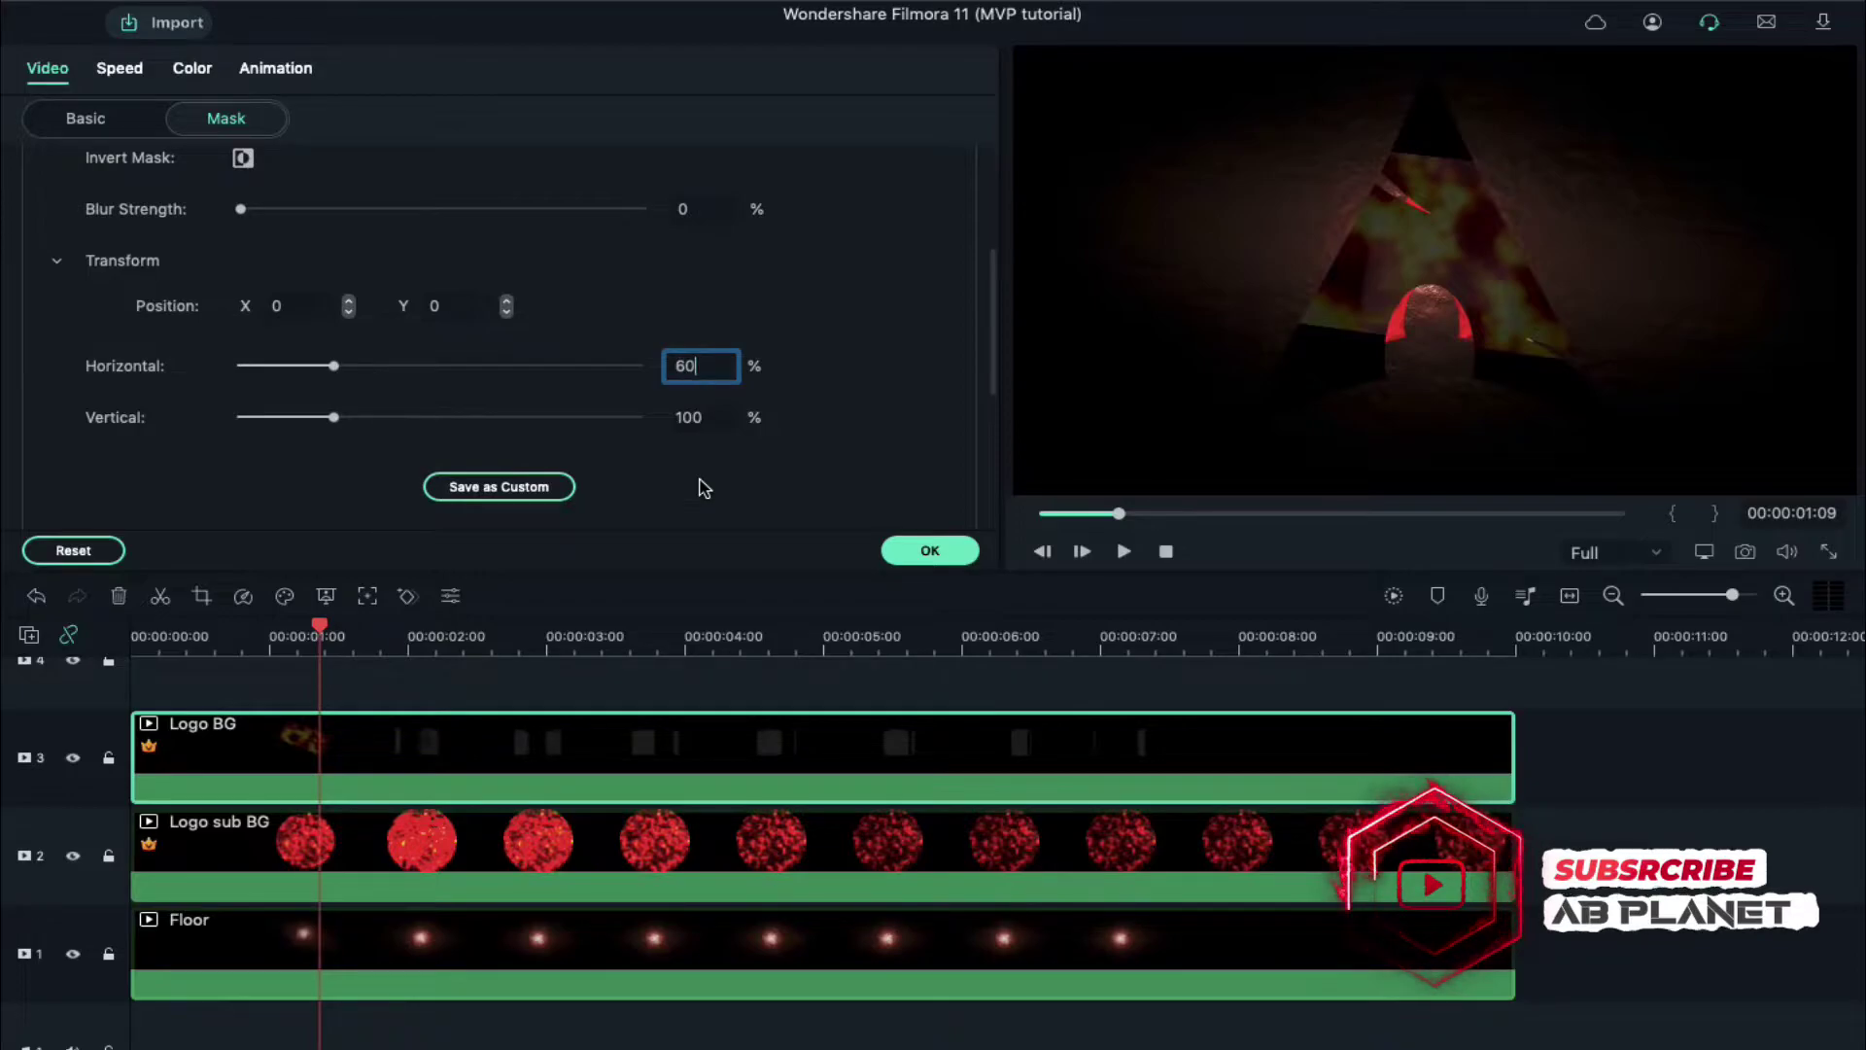
click(708, 417)
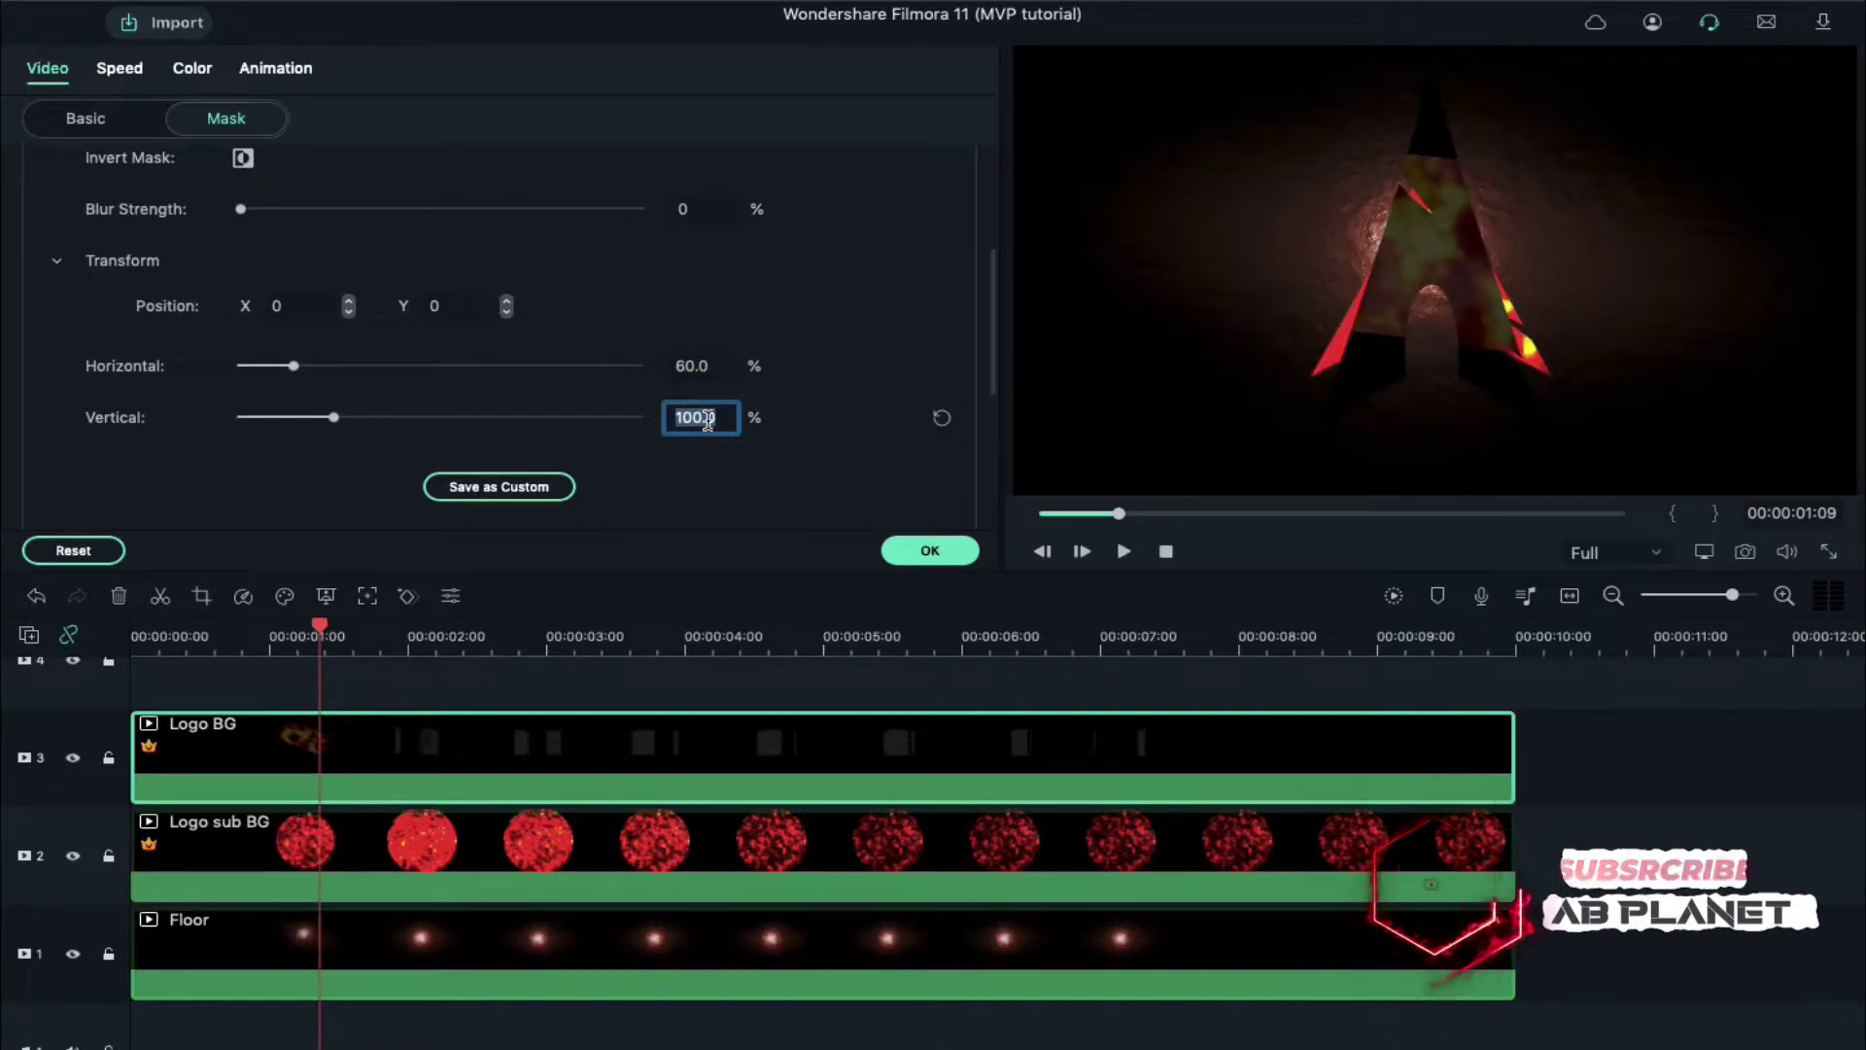
text(61)
click(809, 449)
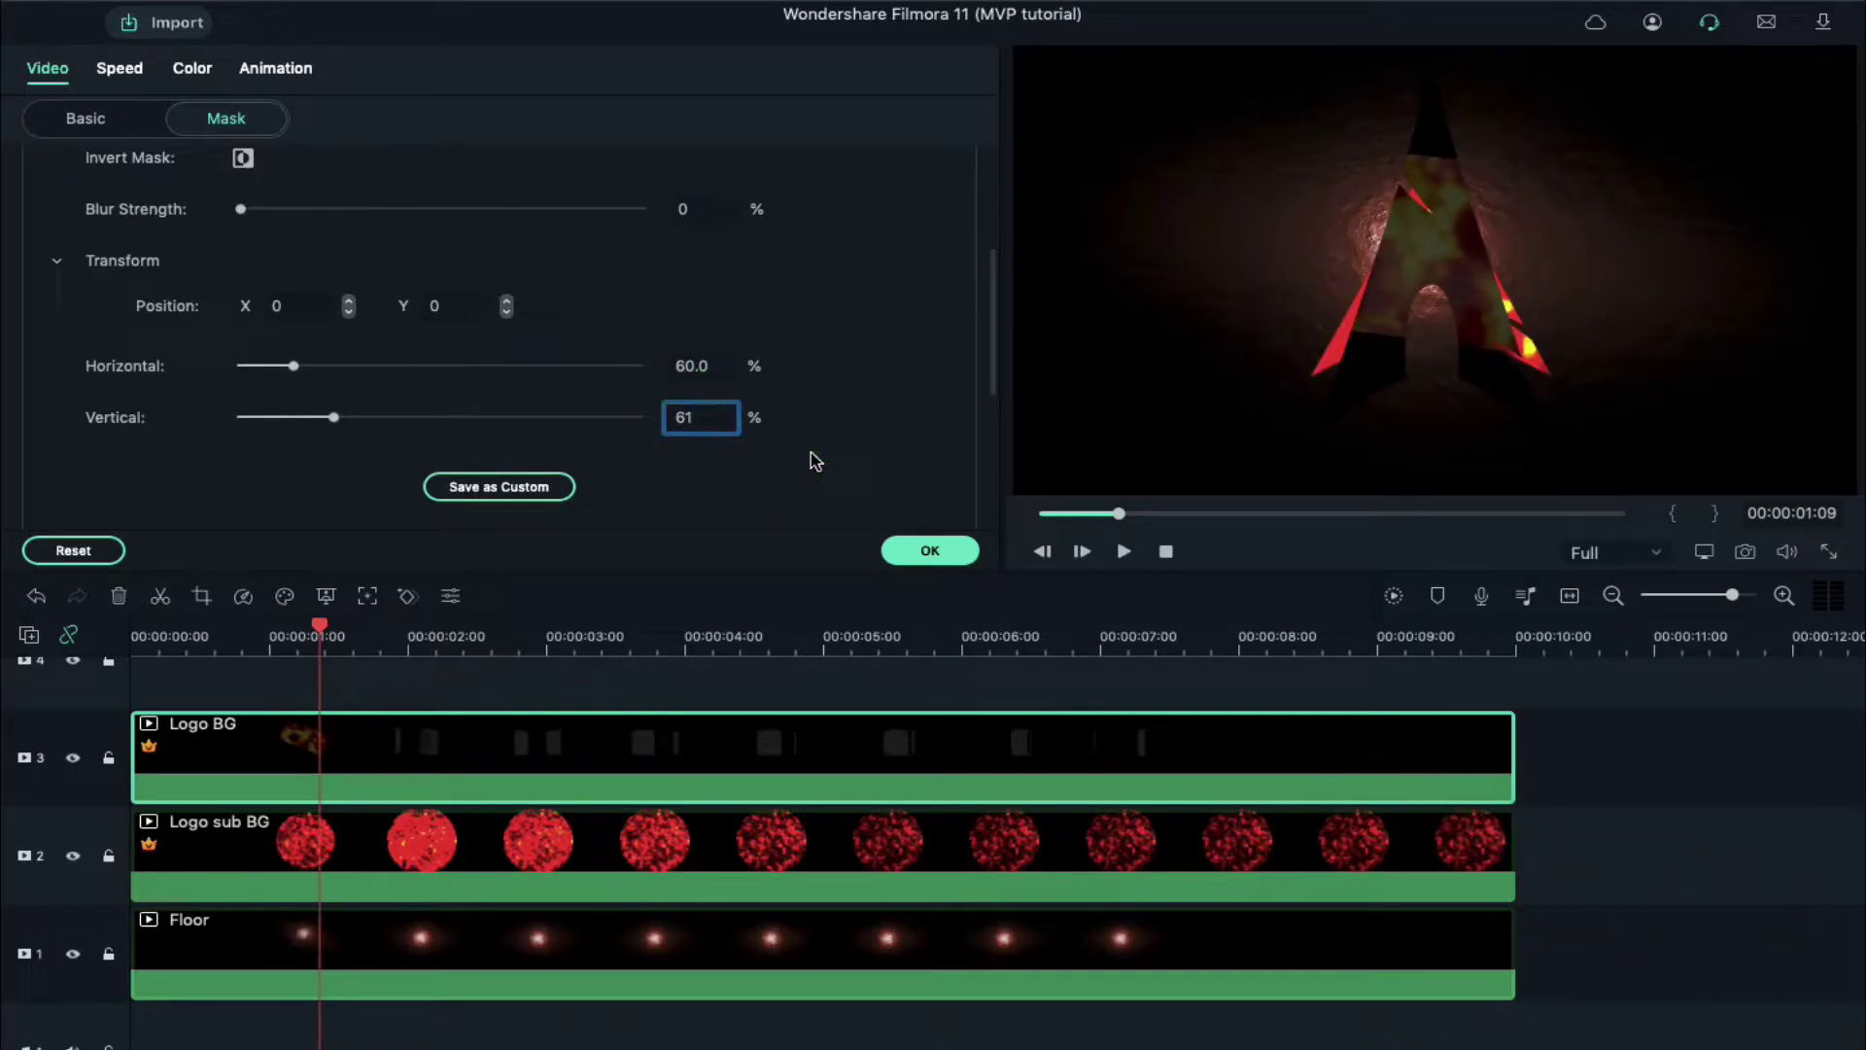
click(930, 552)
drag(320, 625, 1079, 671)
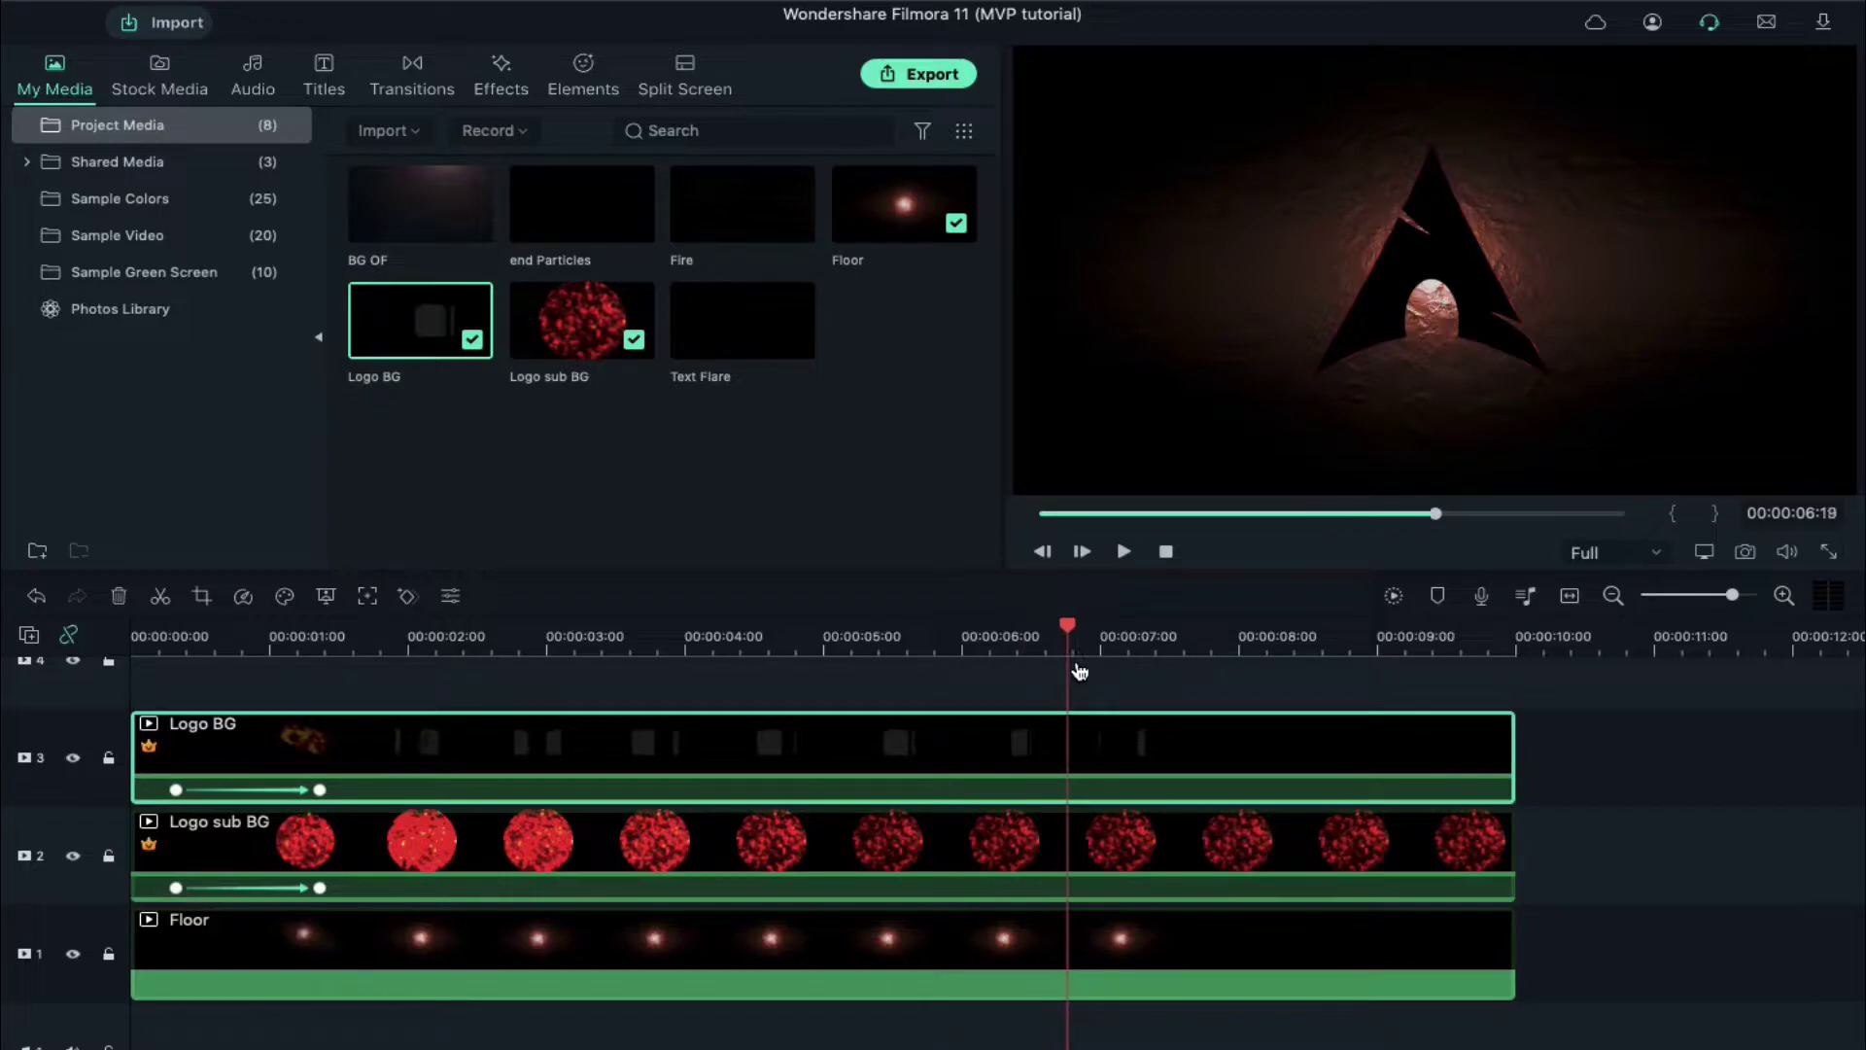
Step: Place a Default Title on track 4 from about six seconds, trimmed to end at 00:00:10:00
scroll(1182, 828, up, 2)
click(324, 78)
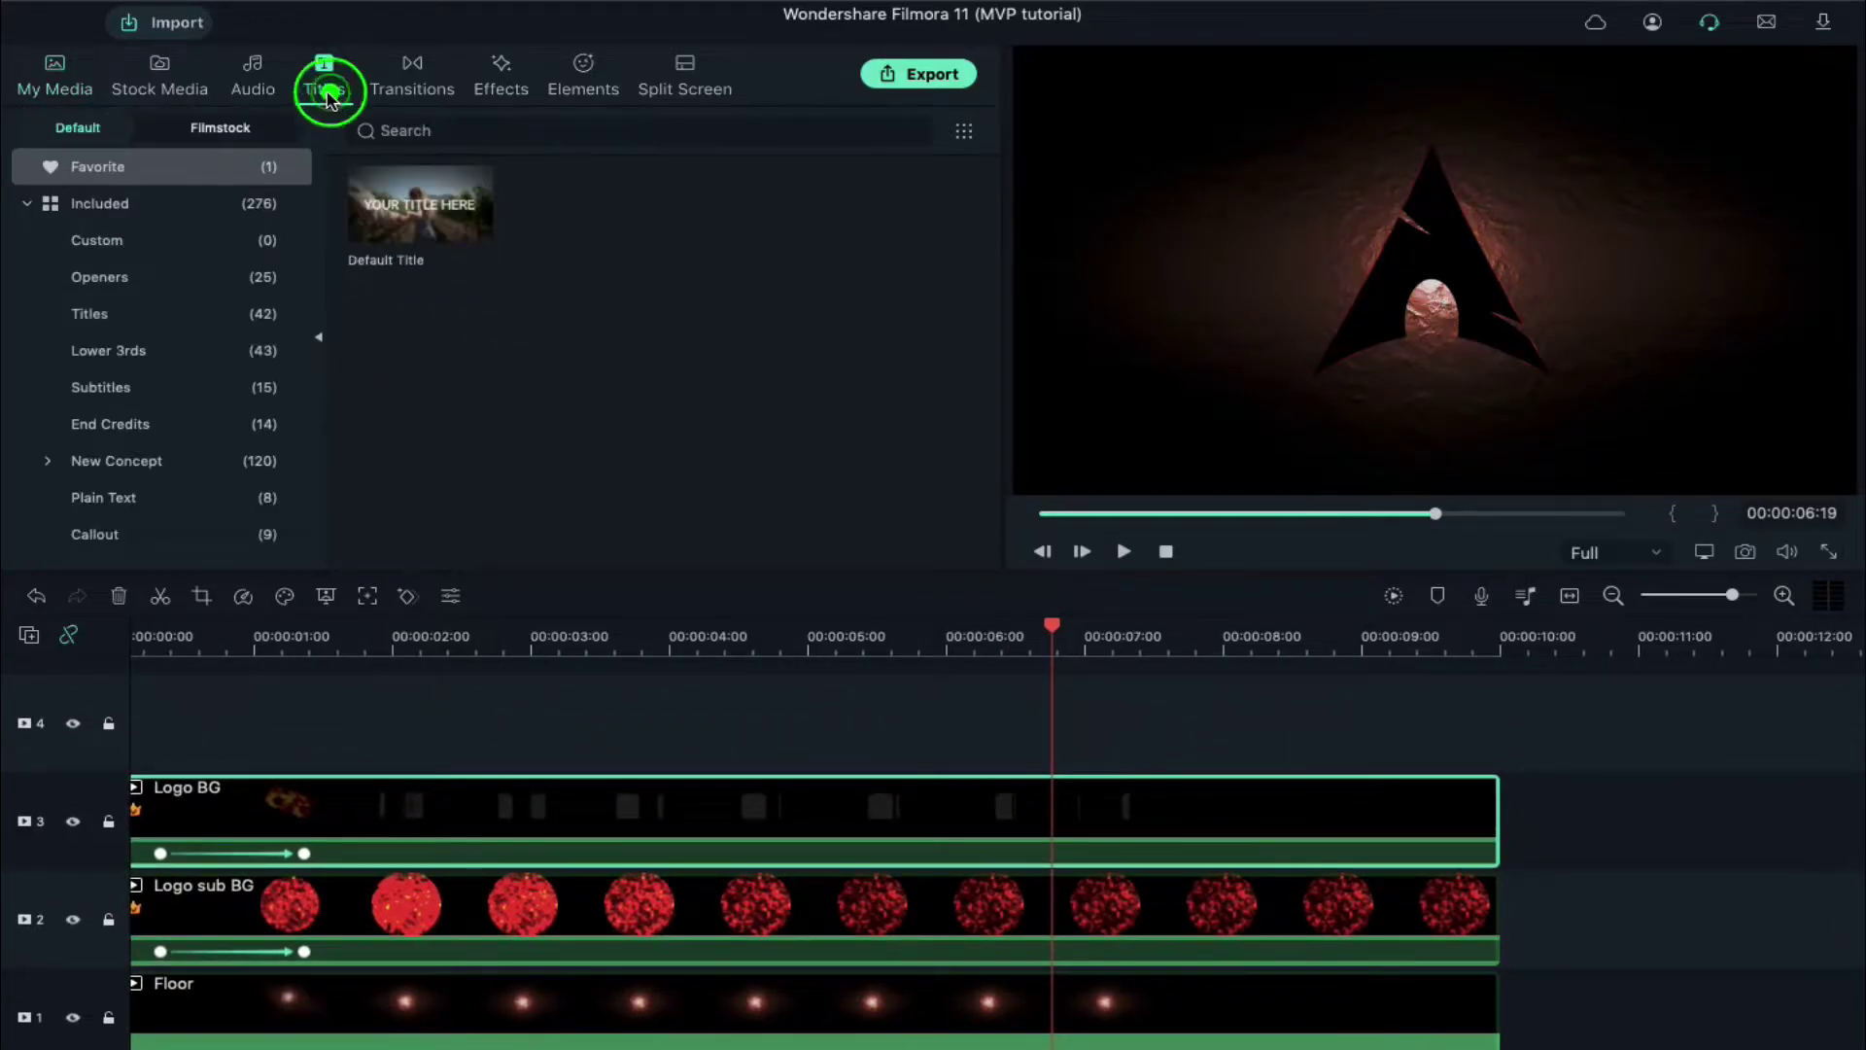
drag(432, 227, 1063, 720)
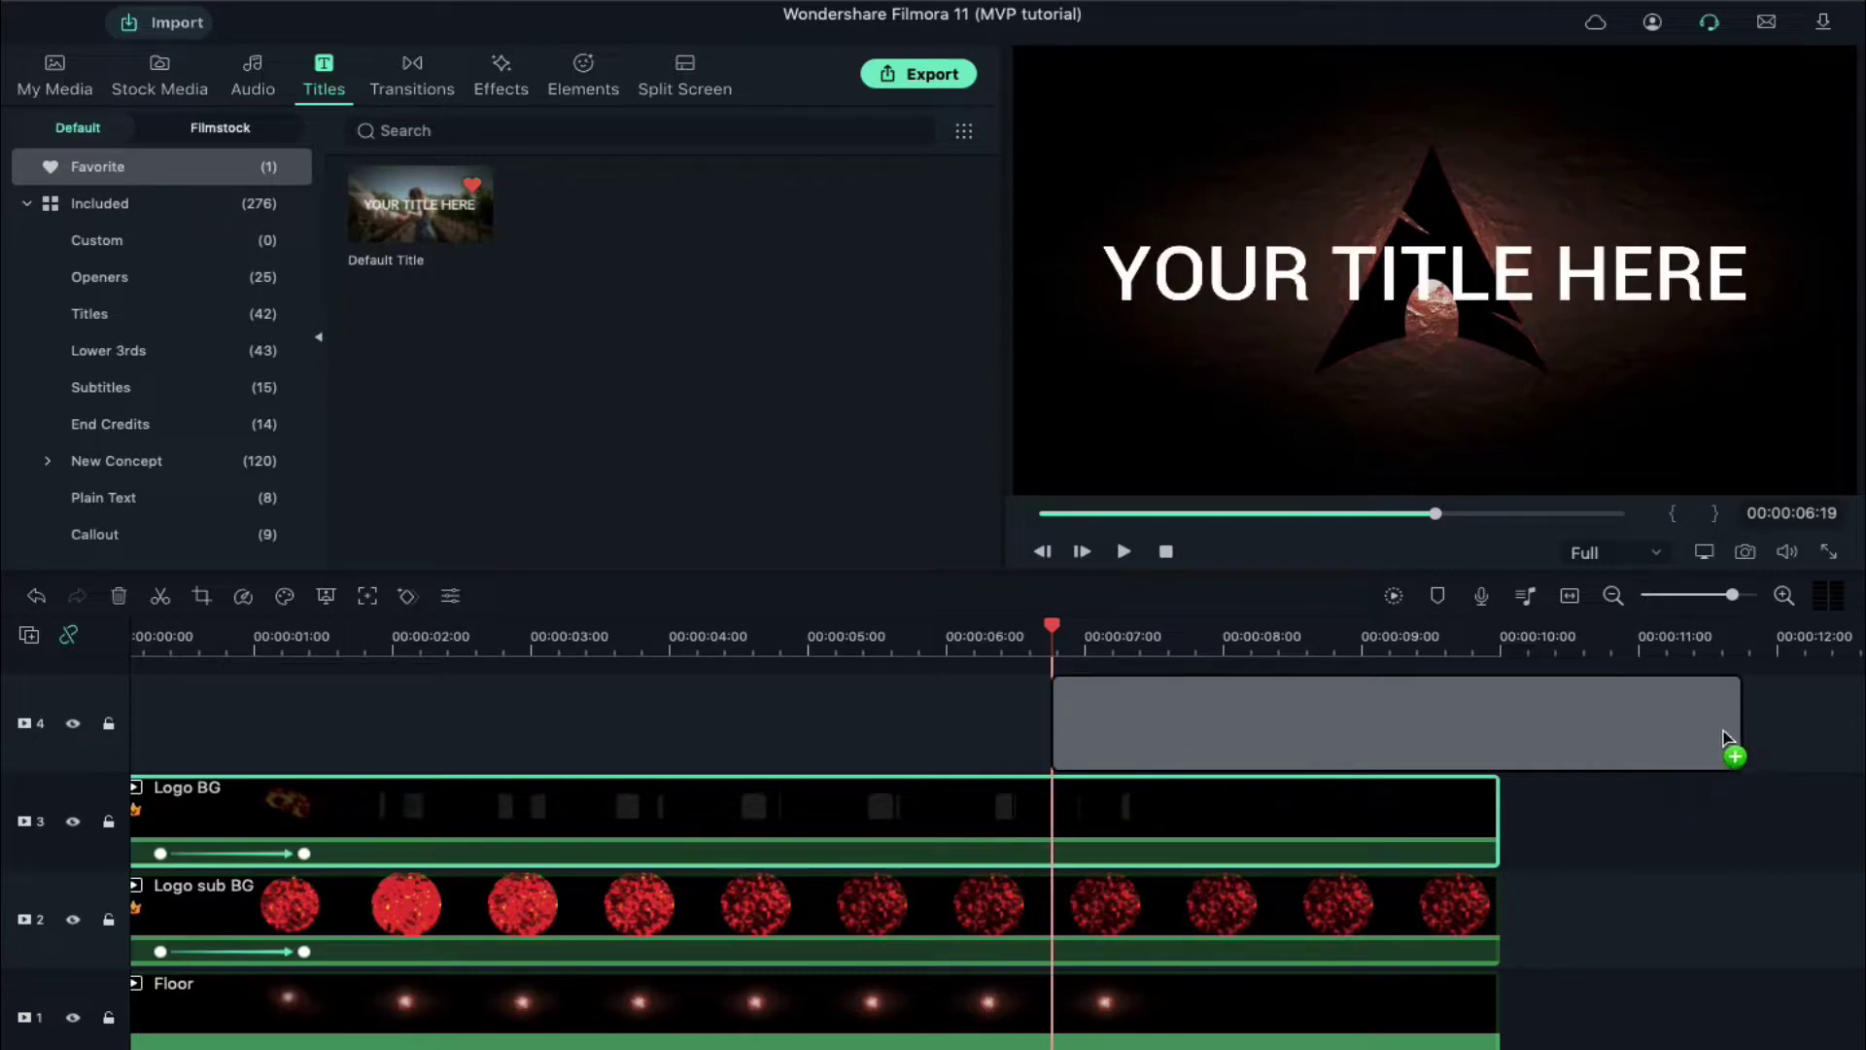
drag(1740, 719, 1498, 719)
double_click(1272, 714)
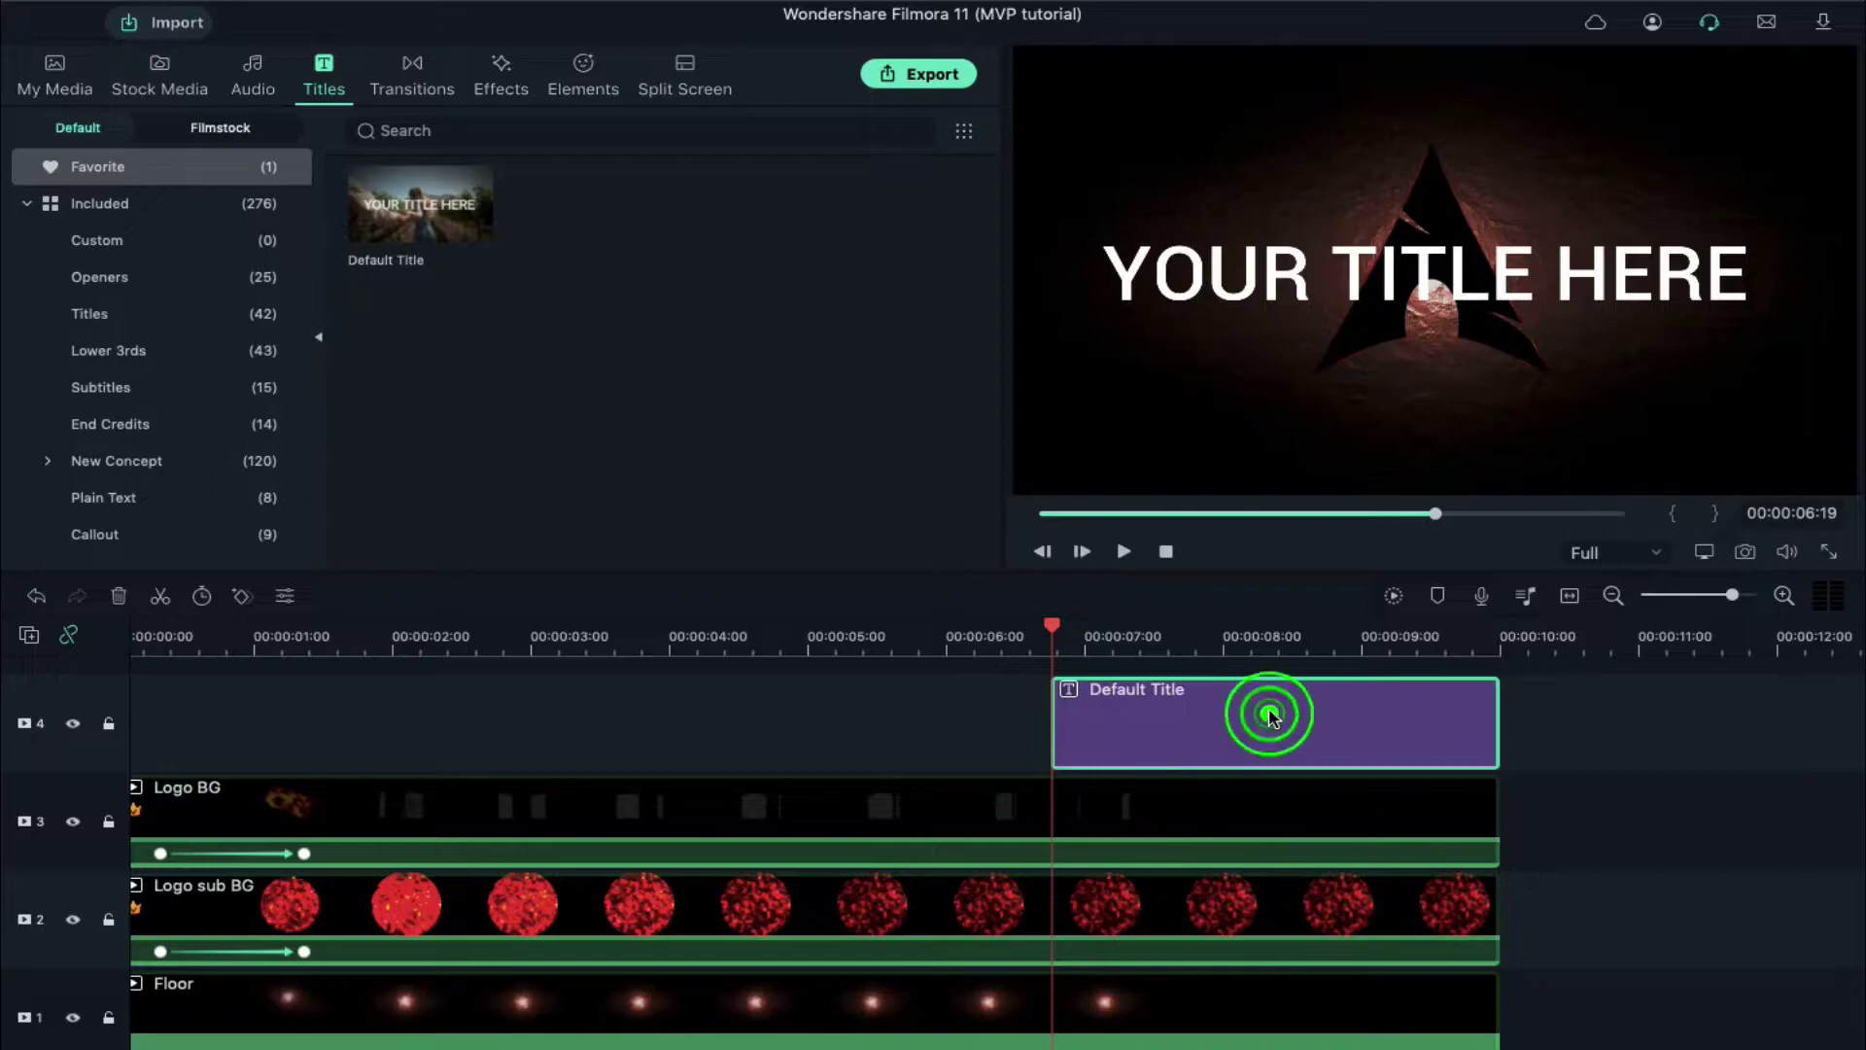
Step: Change the title to ANGLE OF WORLD in DeValencia-Regular at size 70
click(40, 70)
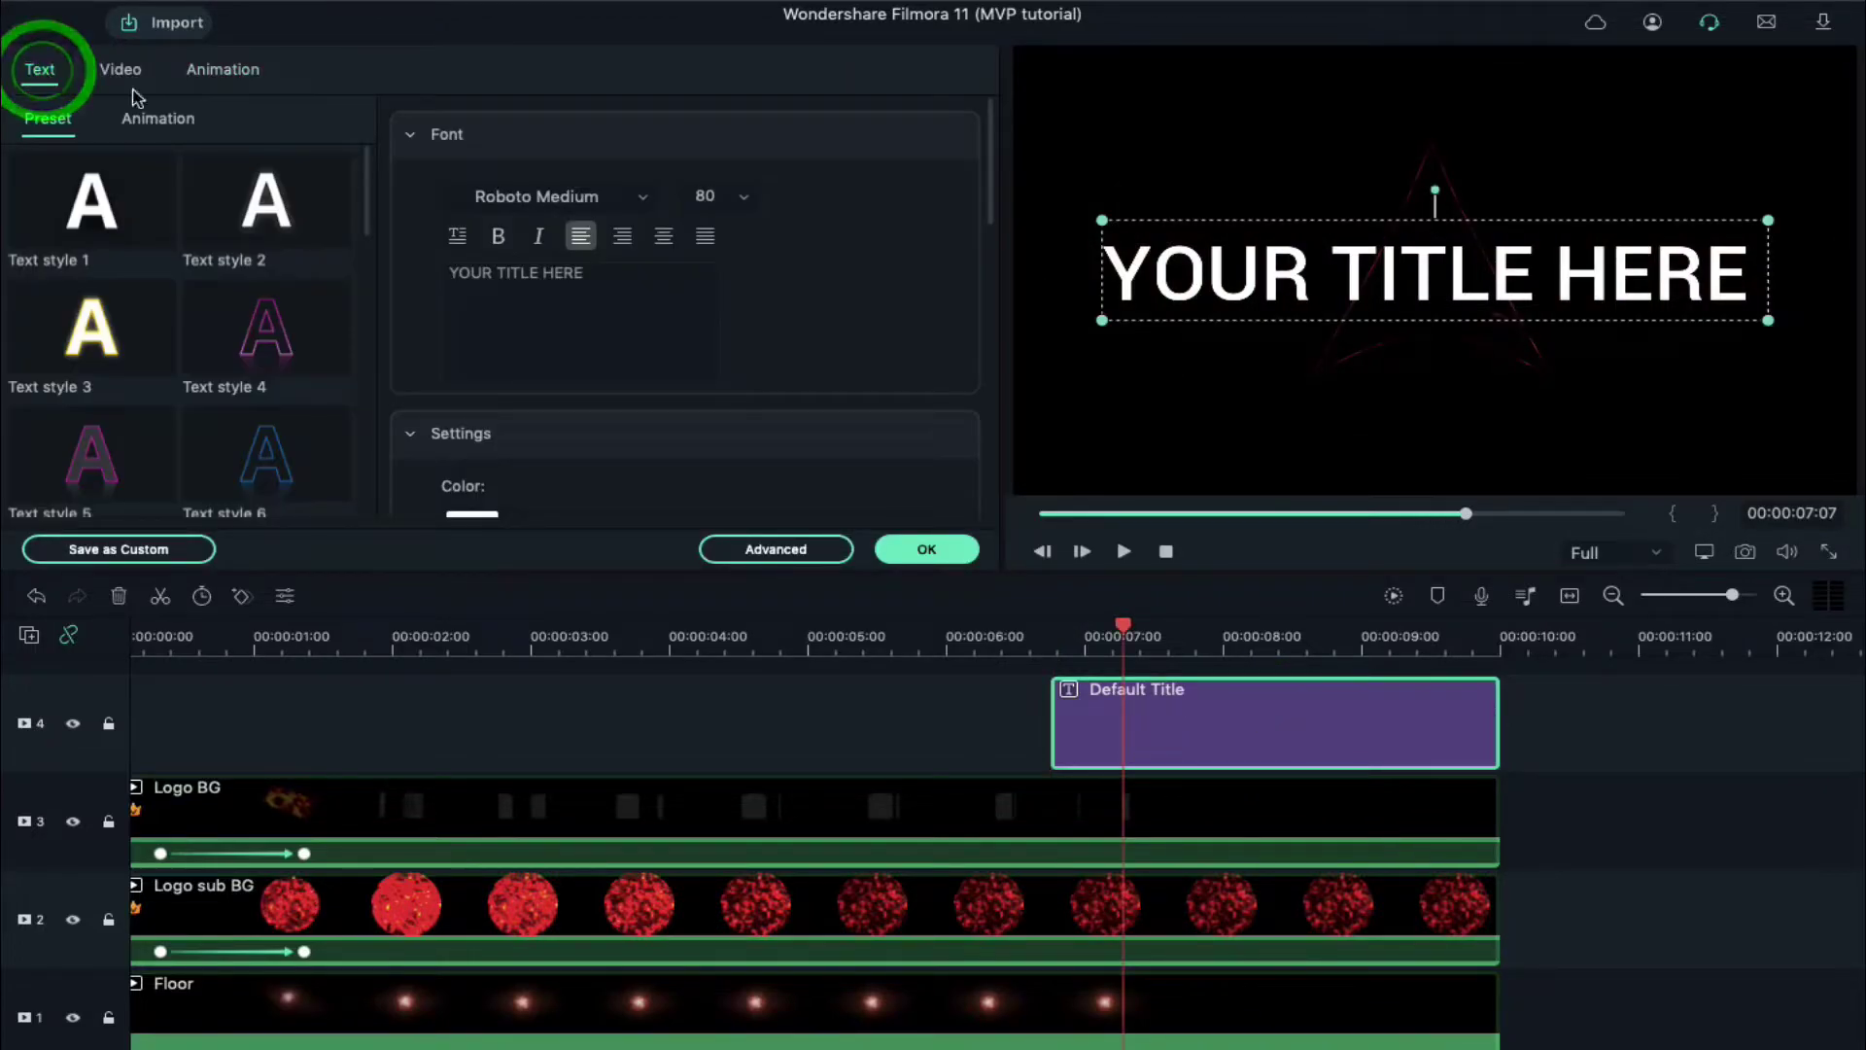
triple_click(598, 276)
text(ANGLE OF WORLD)
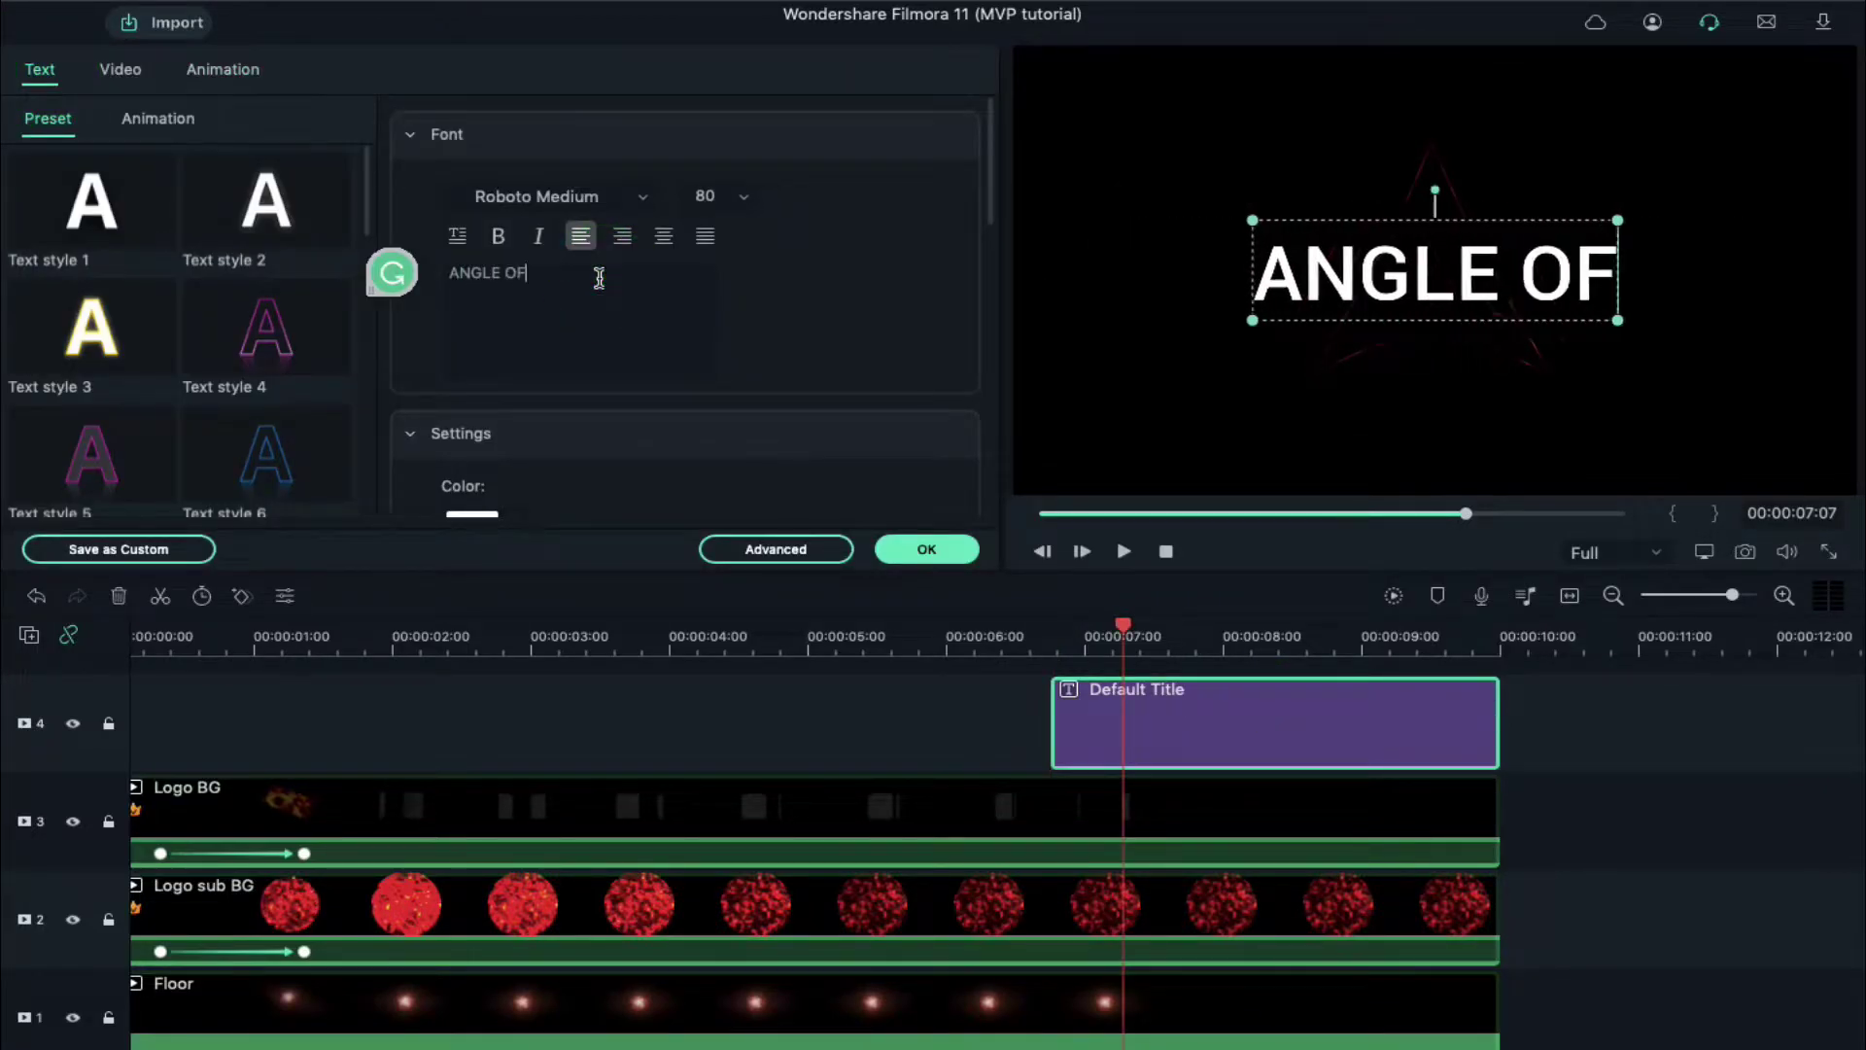
click(609, 195)
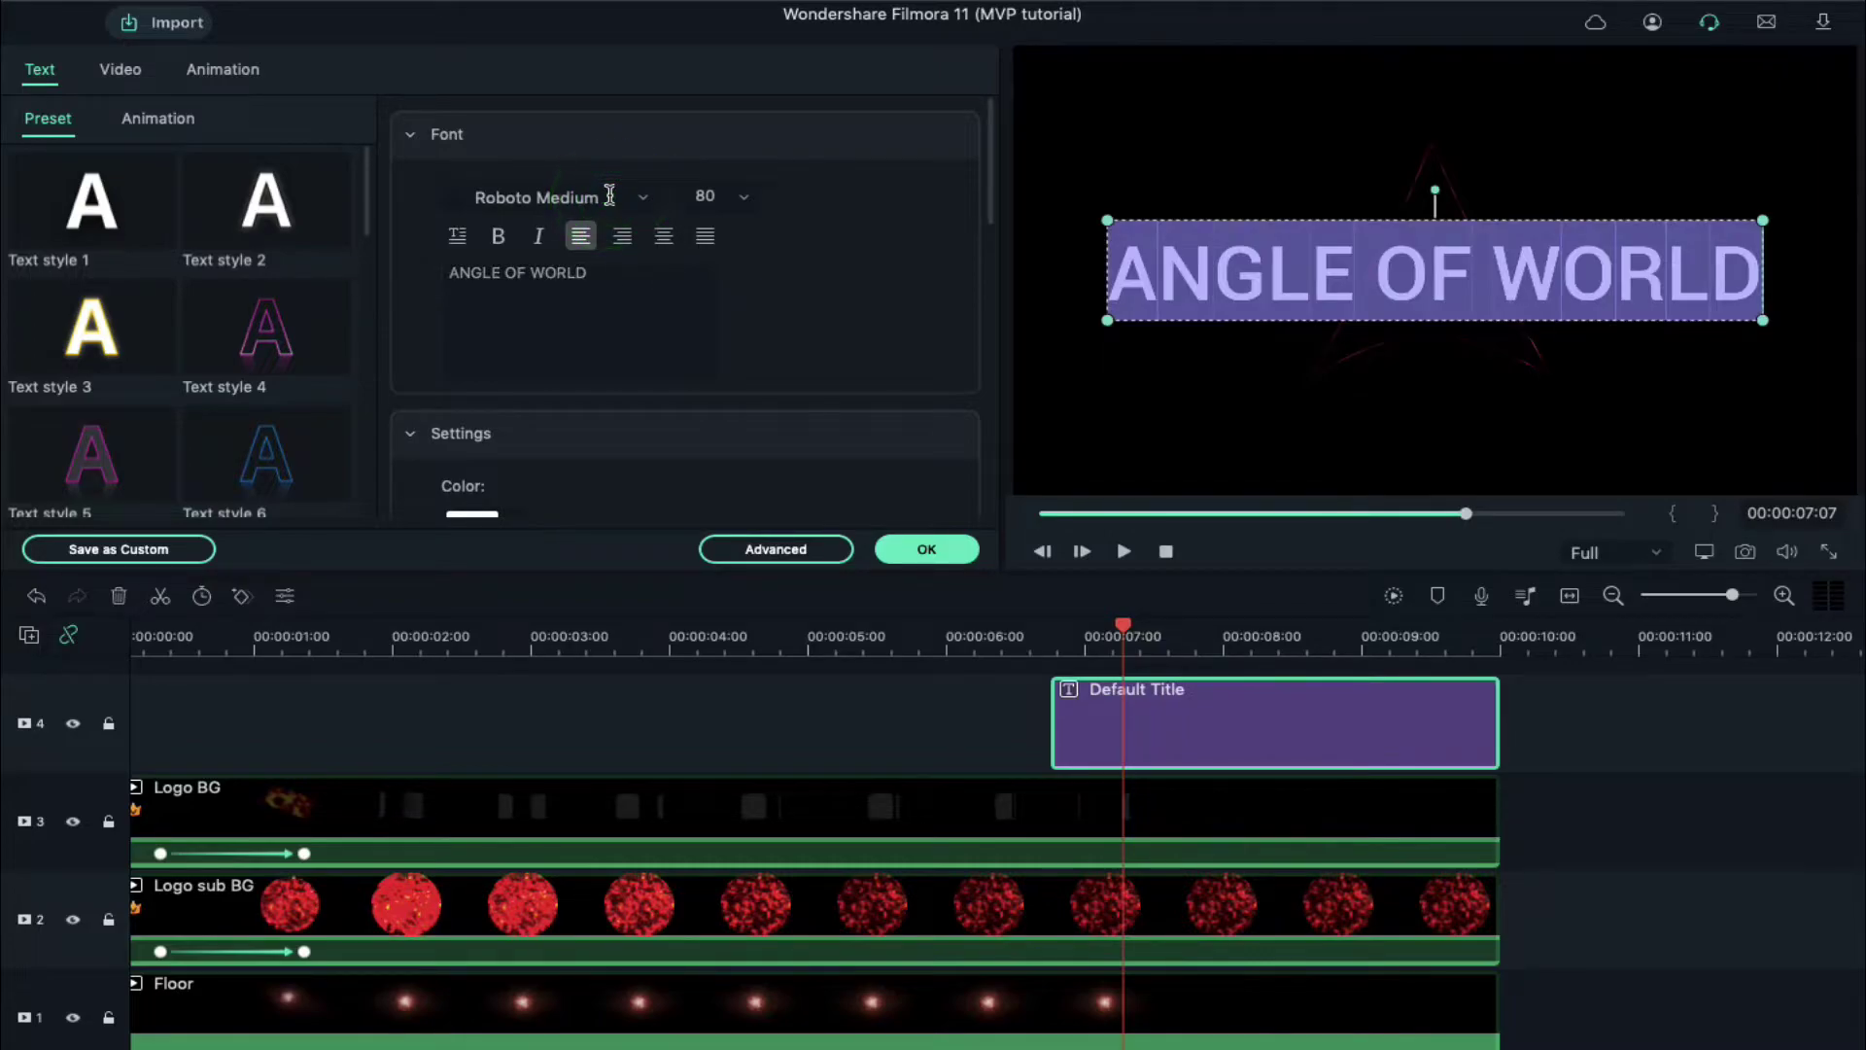
text(De Valencia)
key(Return)
click(731, 198)
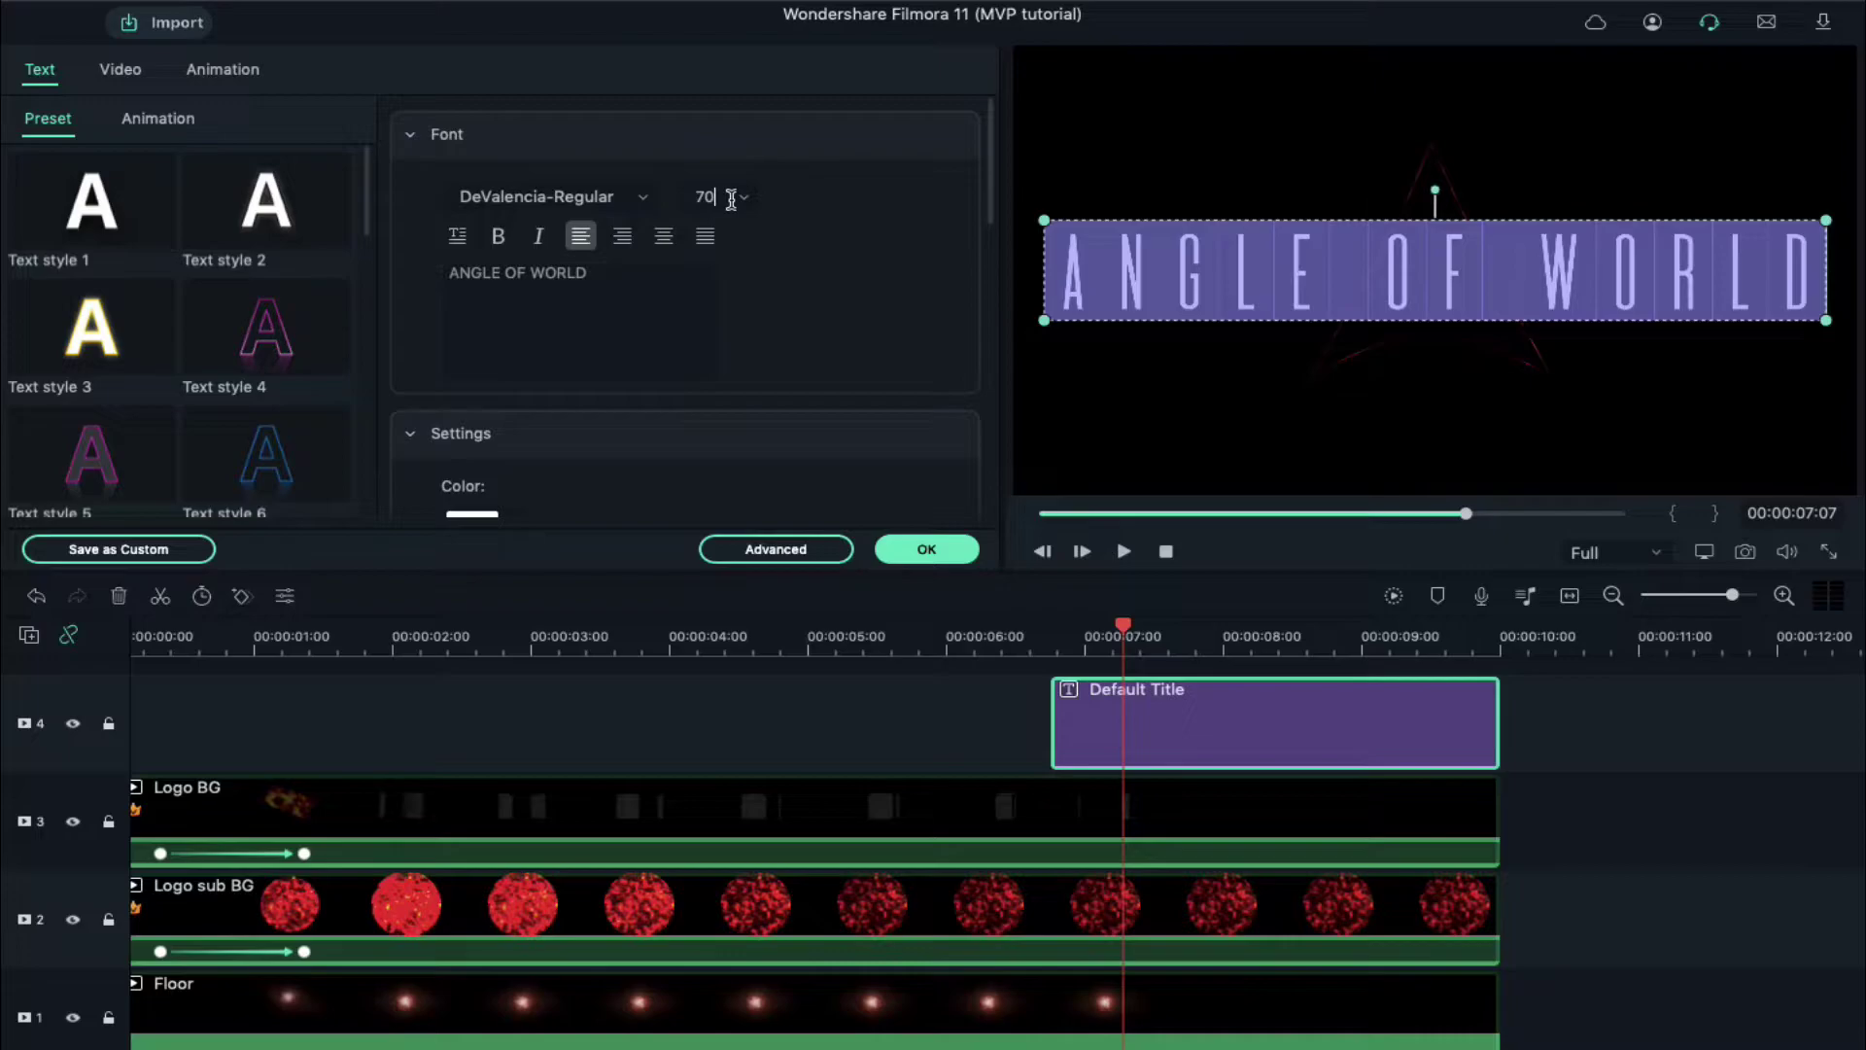
key(Return)
click(802, 548)
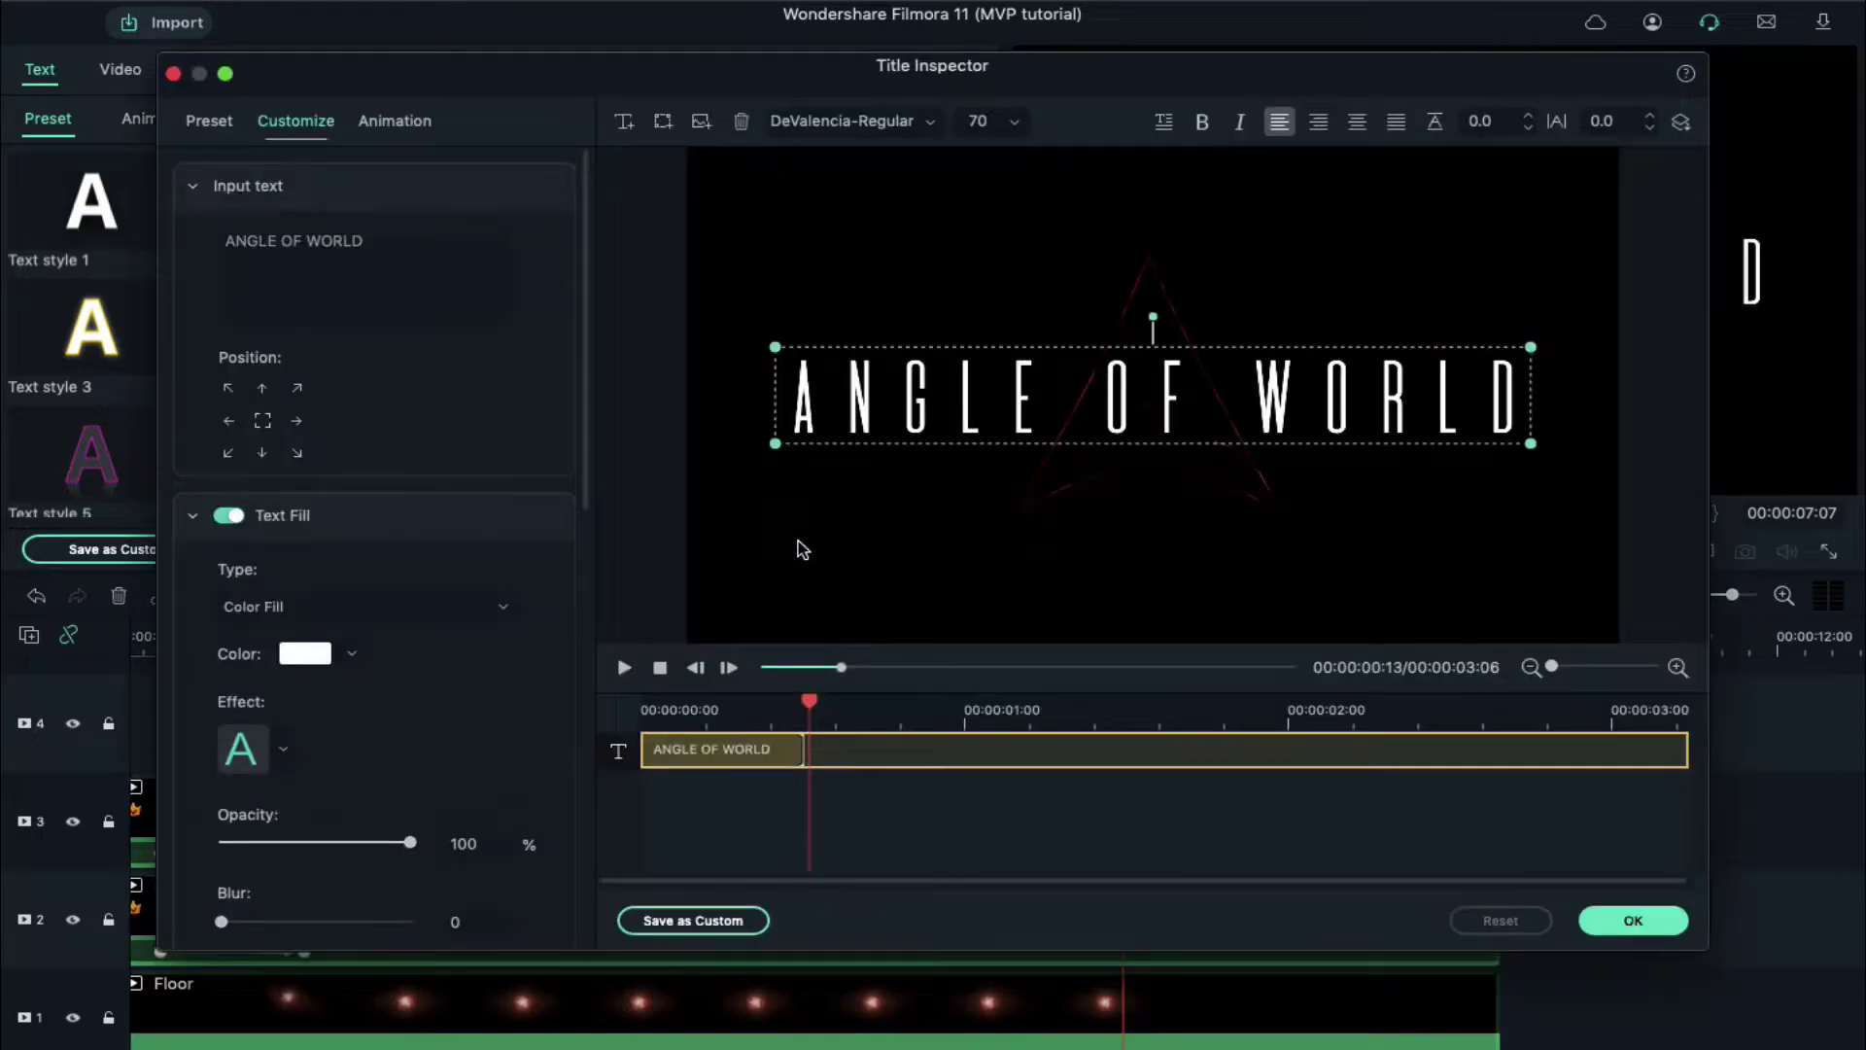
Step: Fill ANGLE OF WORLD with a white-to-grey gradient at a 90° angle
click(455, 607)
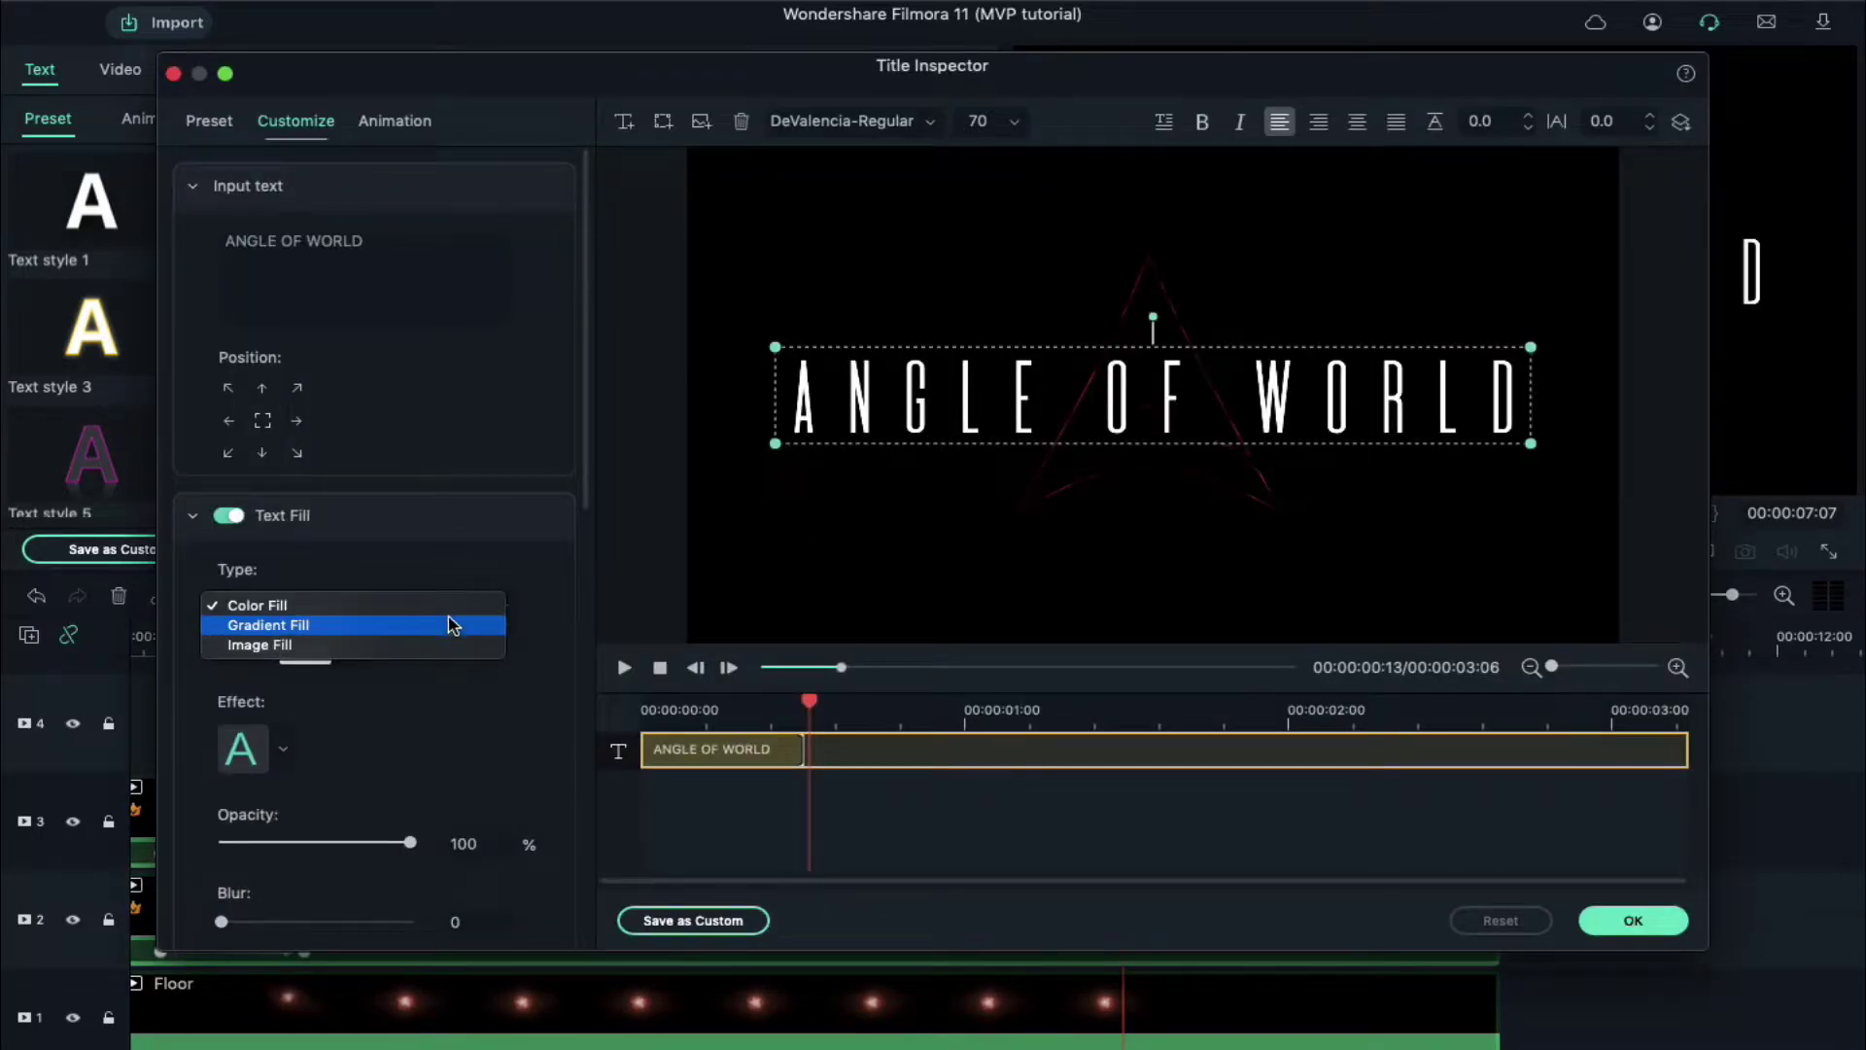
click(449, 625)
click(487, 653)
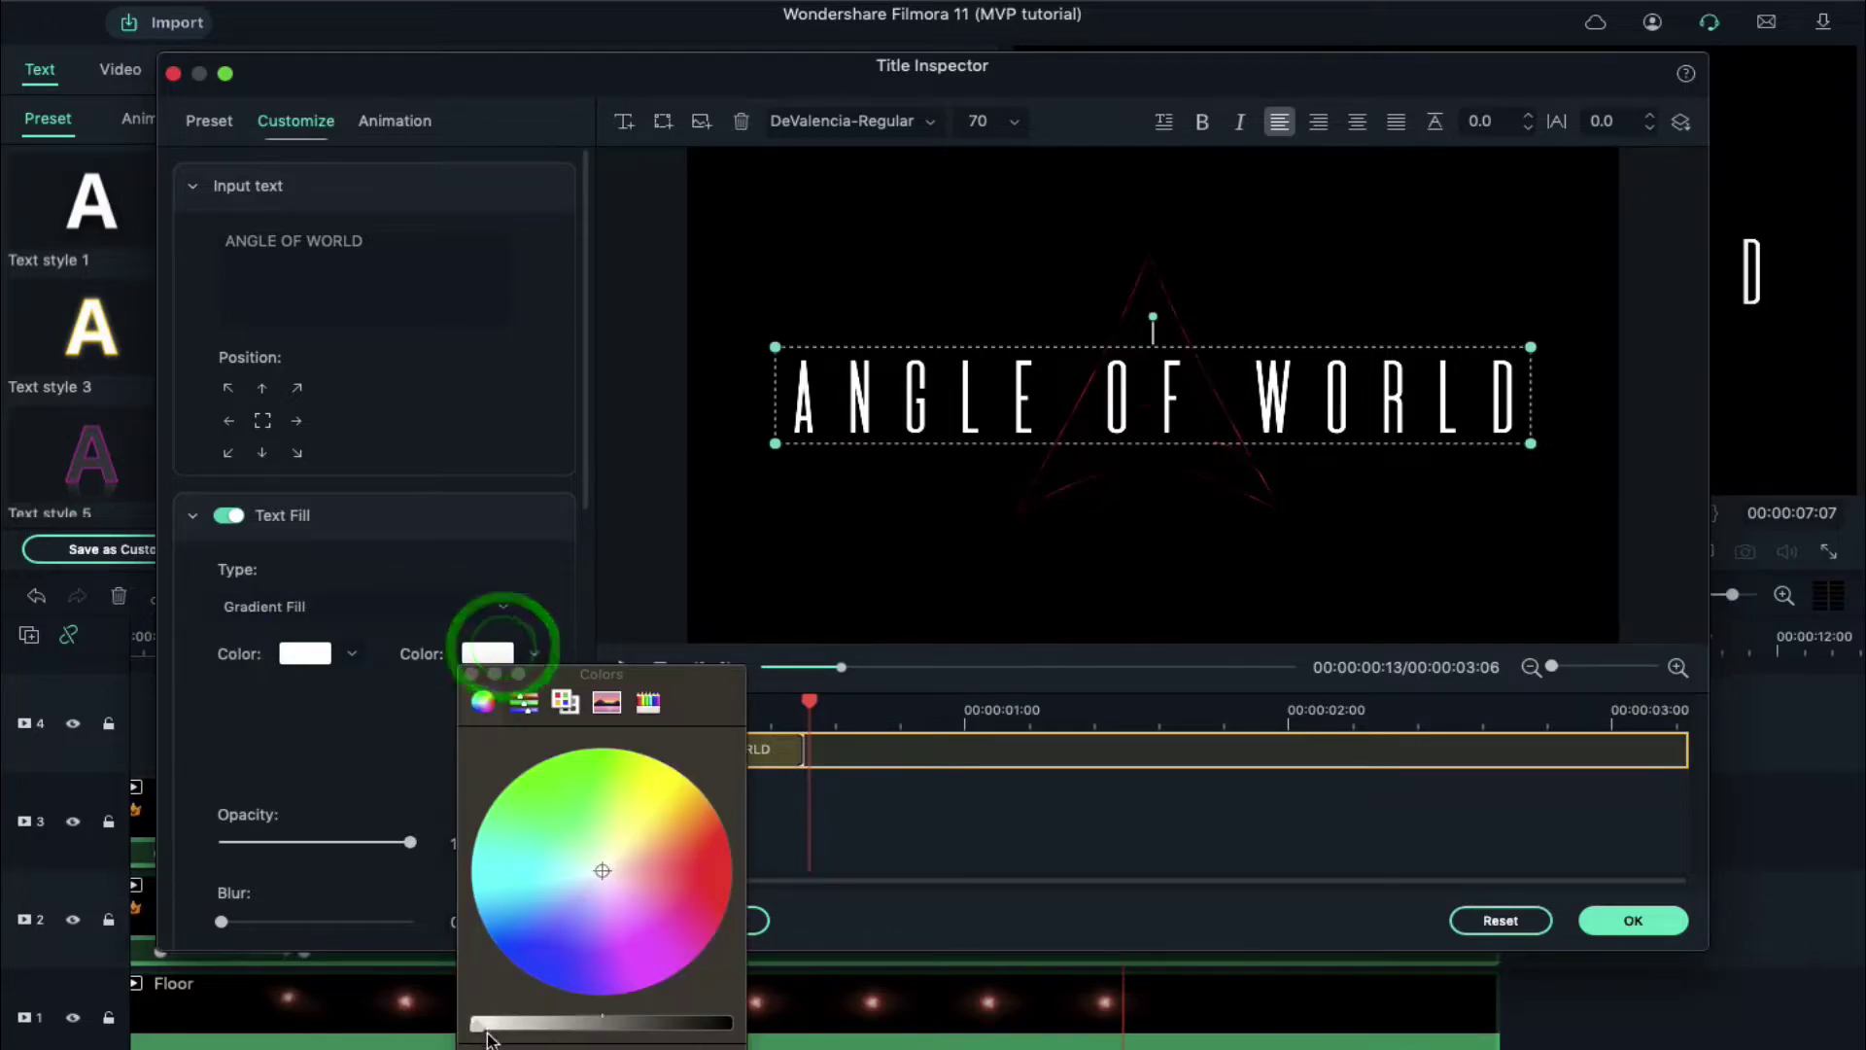
drag(483, 1025, 666, 1026)
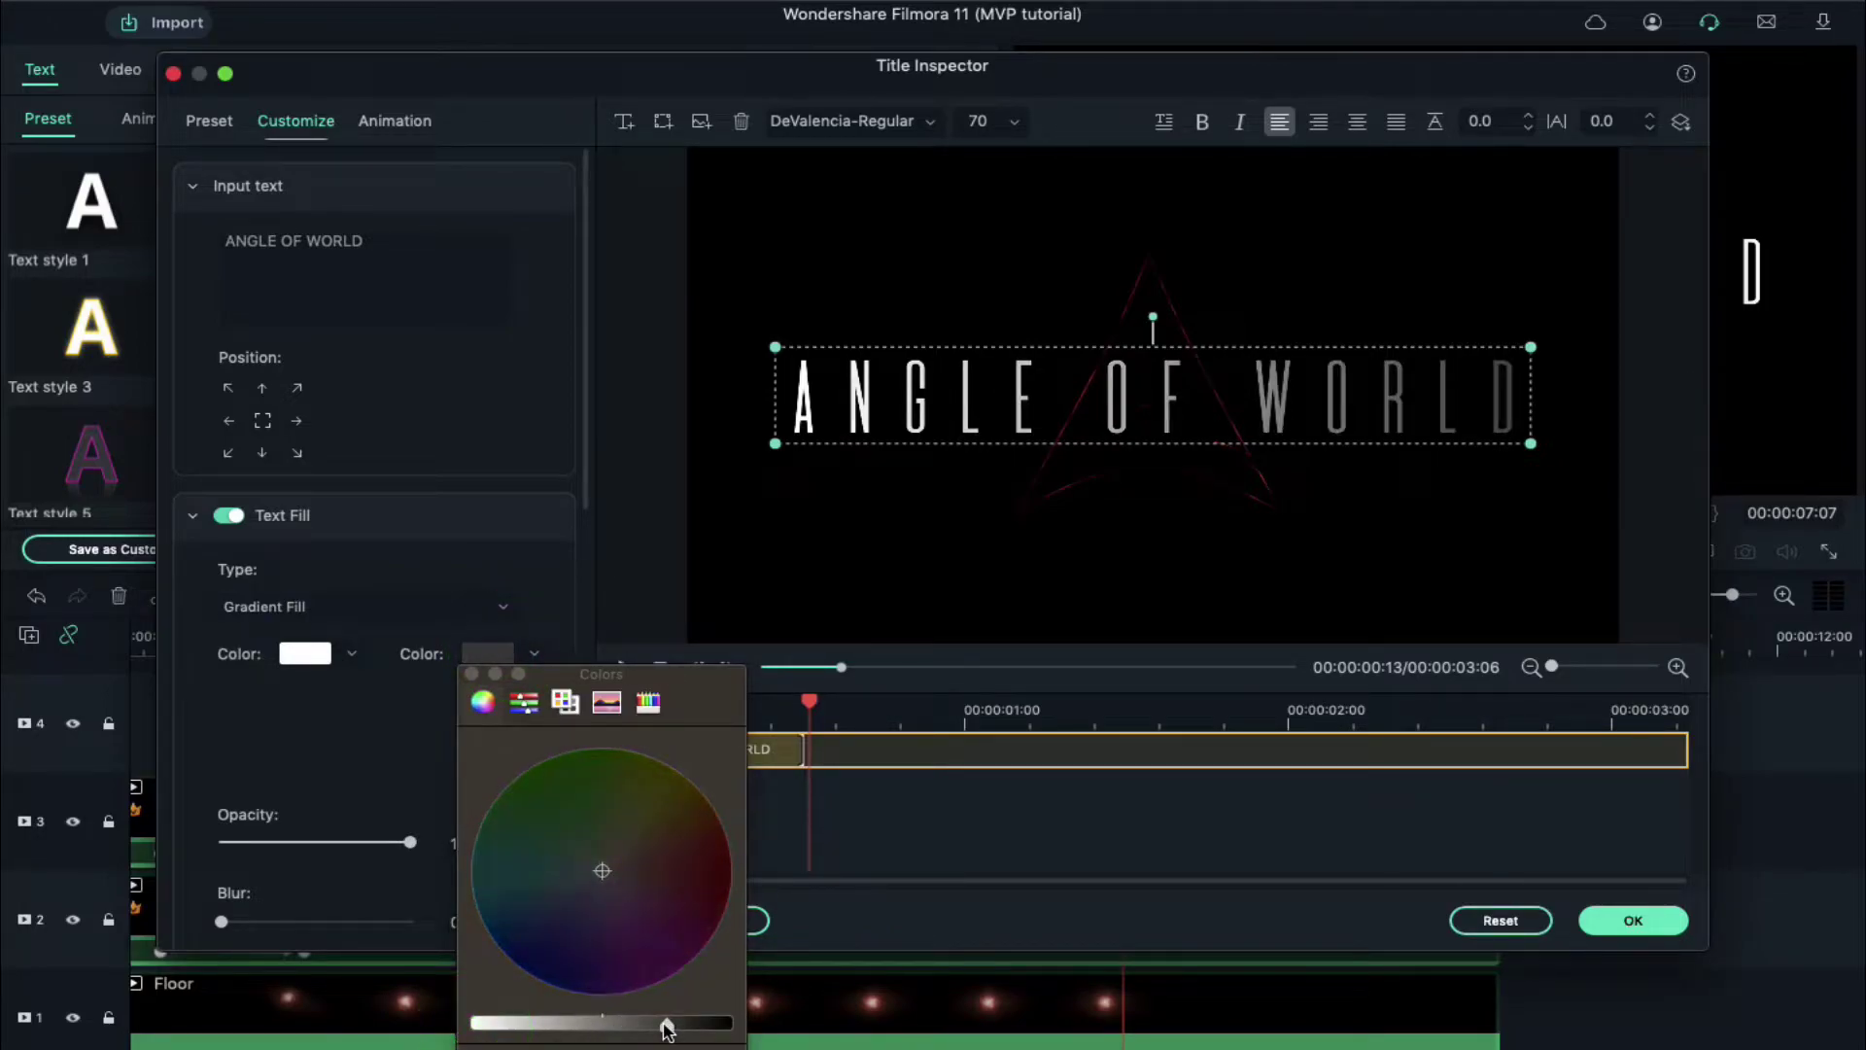
click(472, 673)
scroll(388, 681, down, 5)
drag(224, 791, 269, 794)
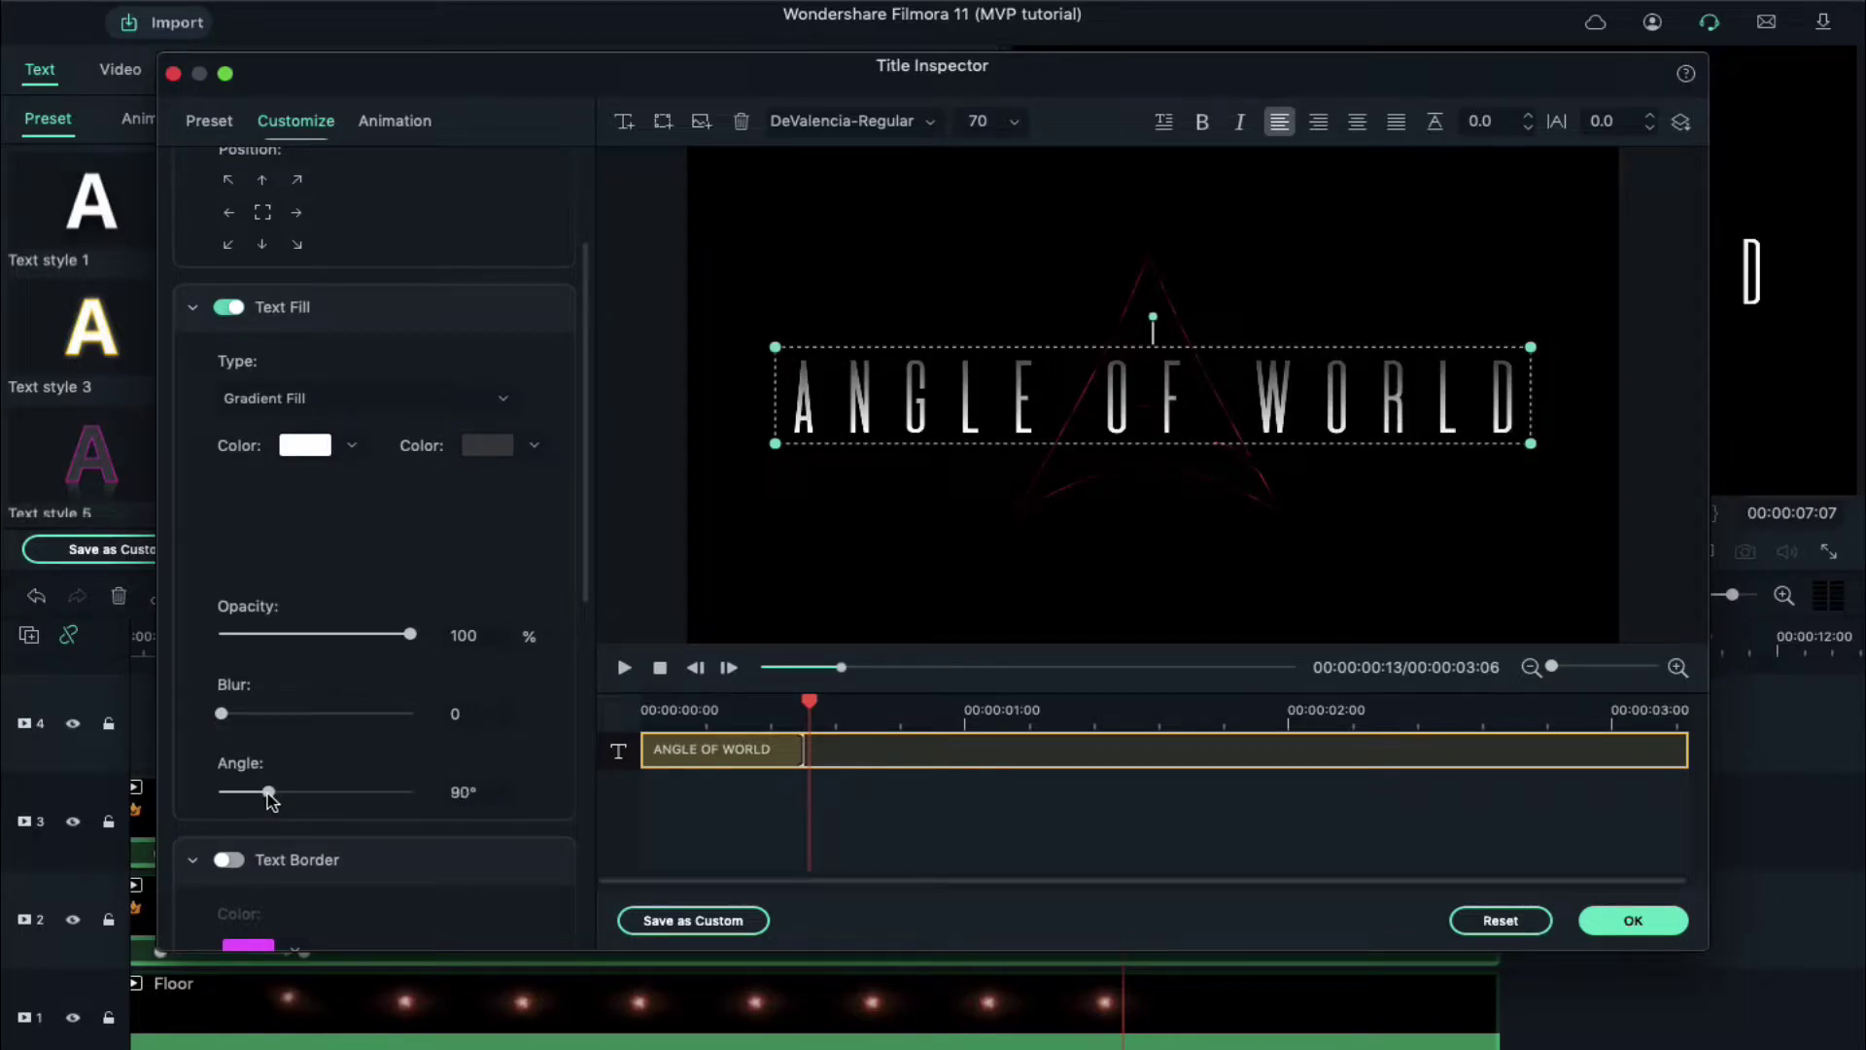
click(1633, 920)
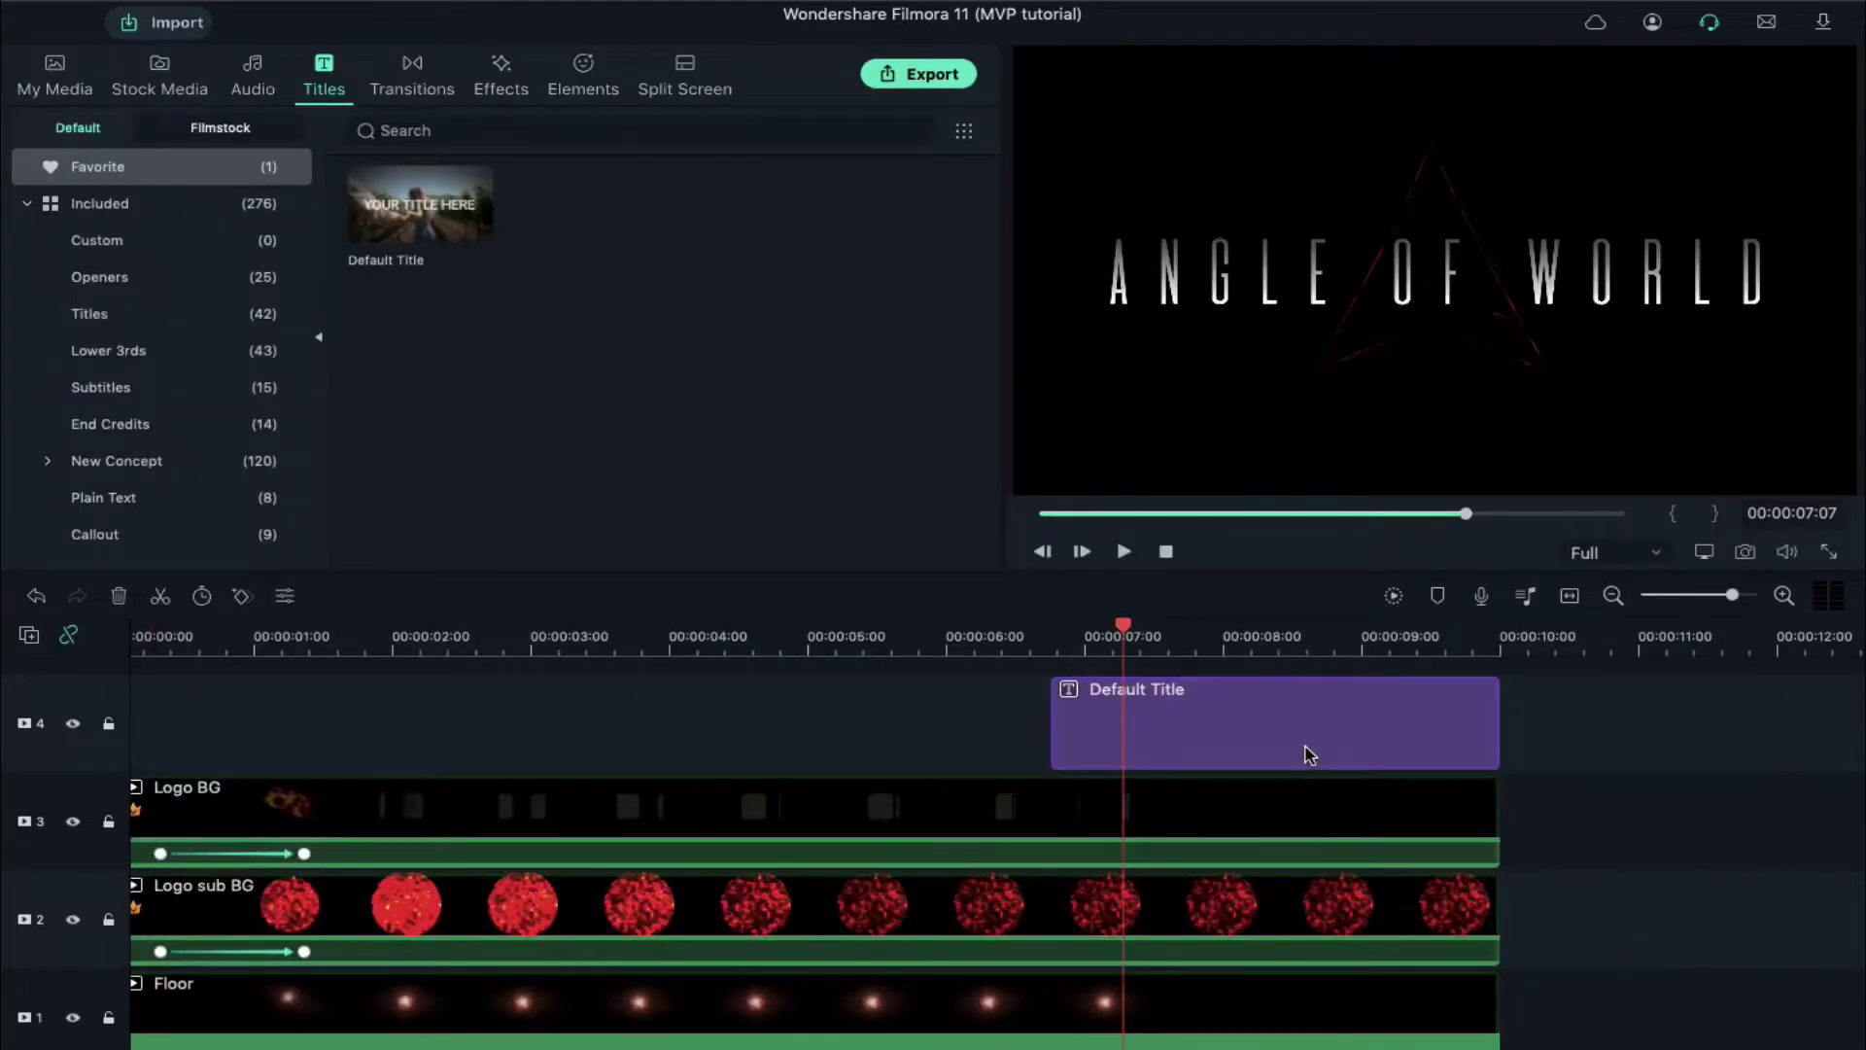
Step: Add a starting animation keyframe at the title's first frame
drag(1124, 630, 1051, 630)
double_click(1088, 719)
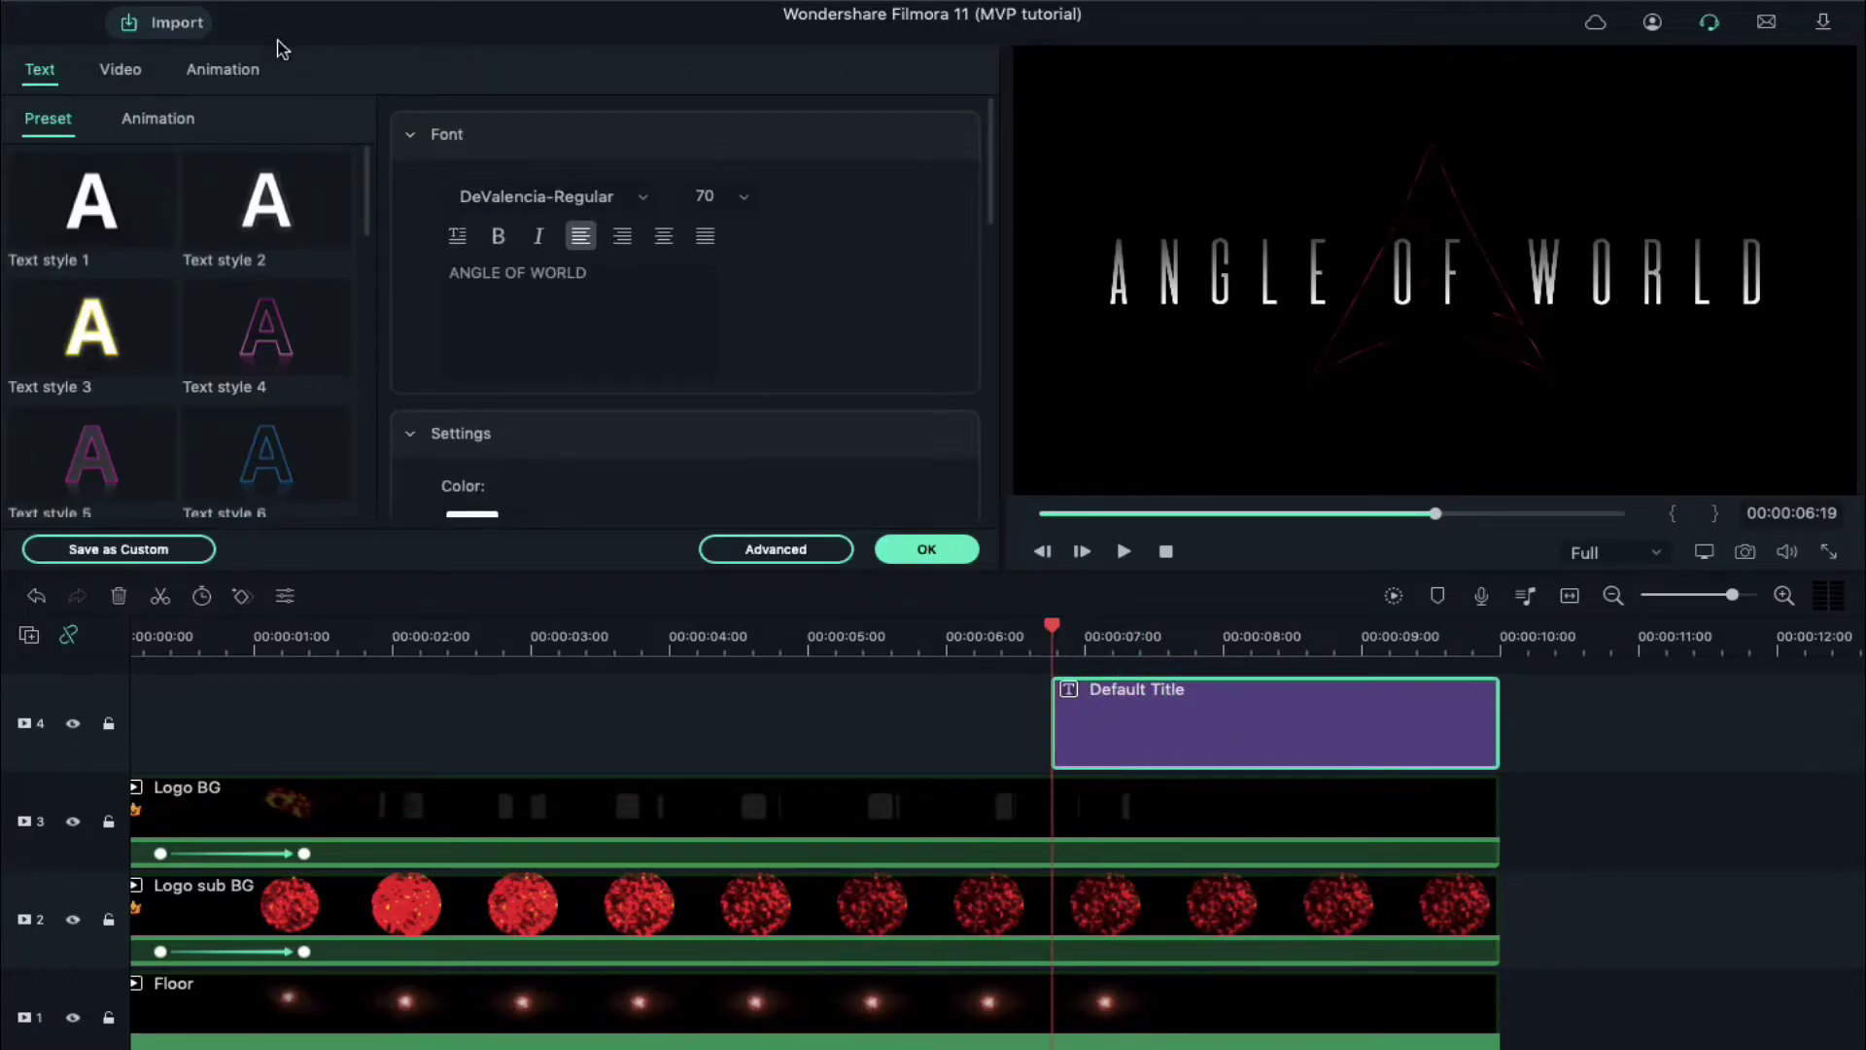
click(223, 69)
click(294, 191)
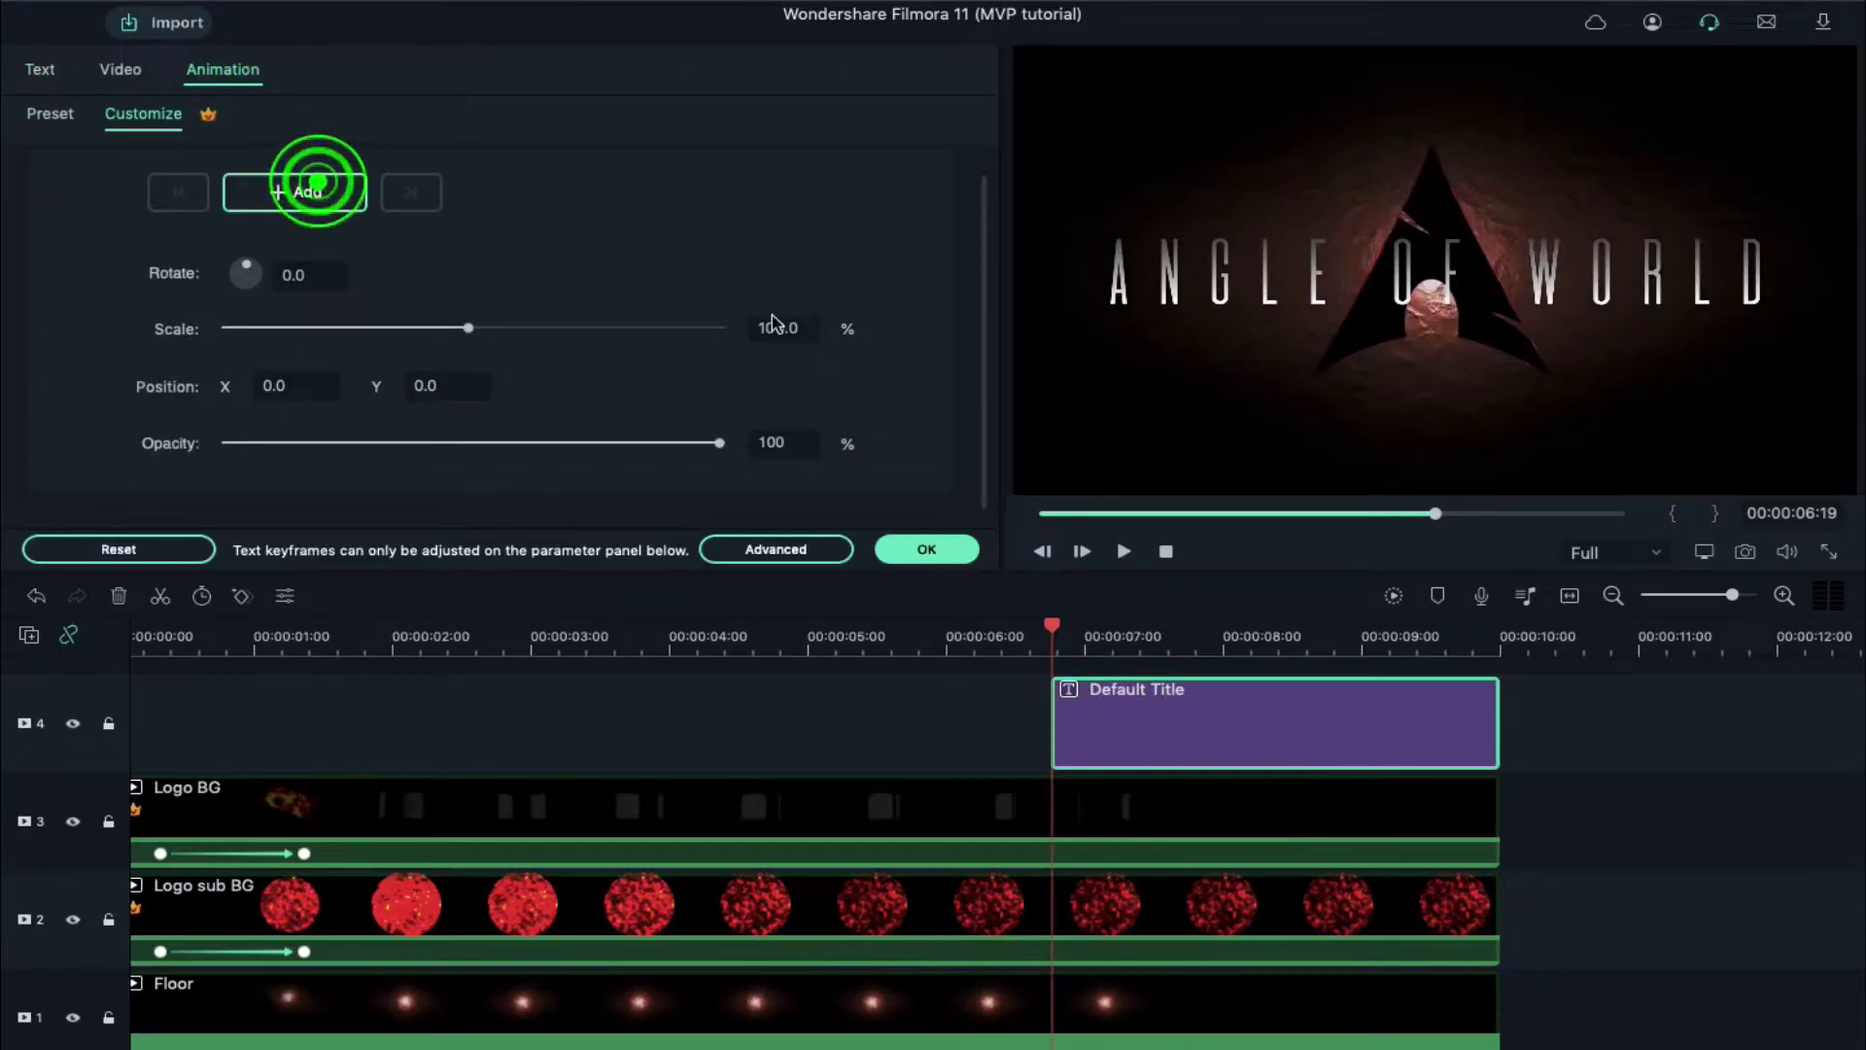
Step: Keyframe the title down to 87% scale and lower opacity toward its end
click(1053, 625)
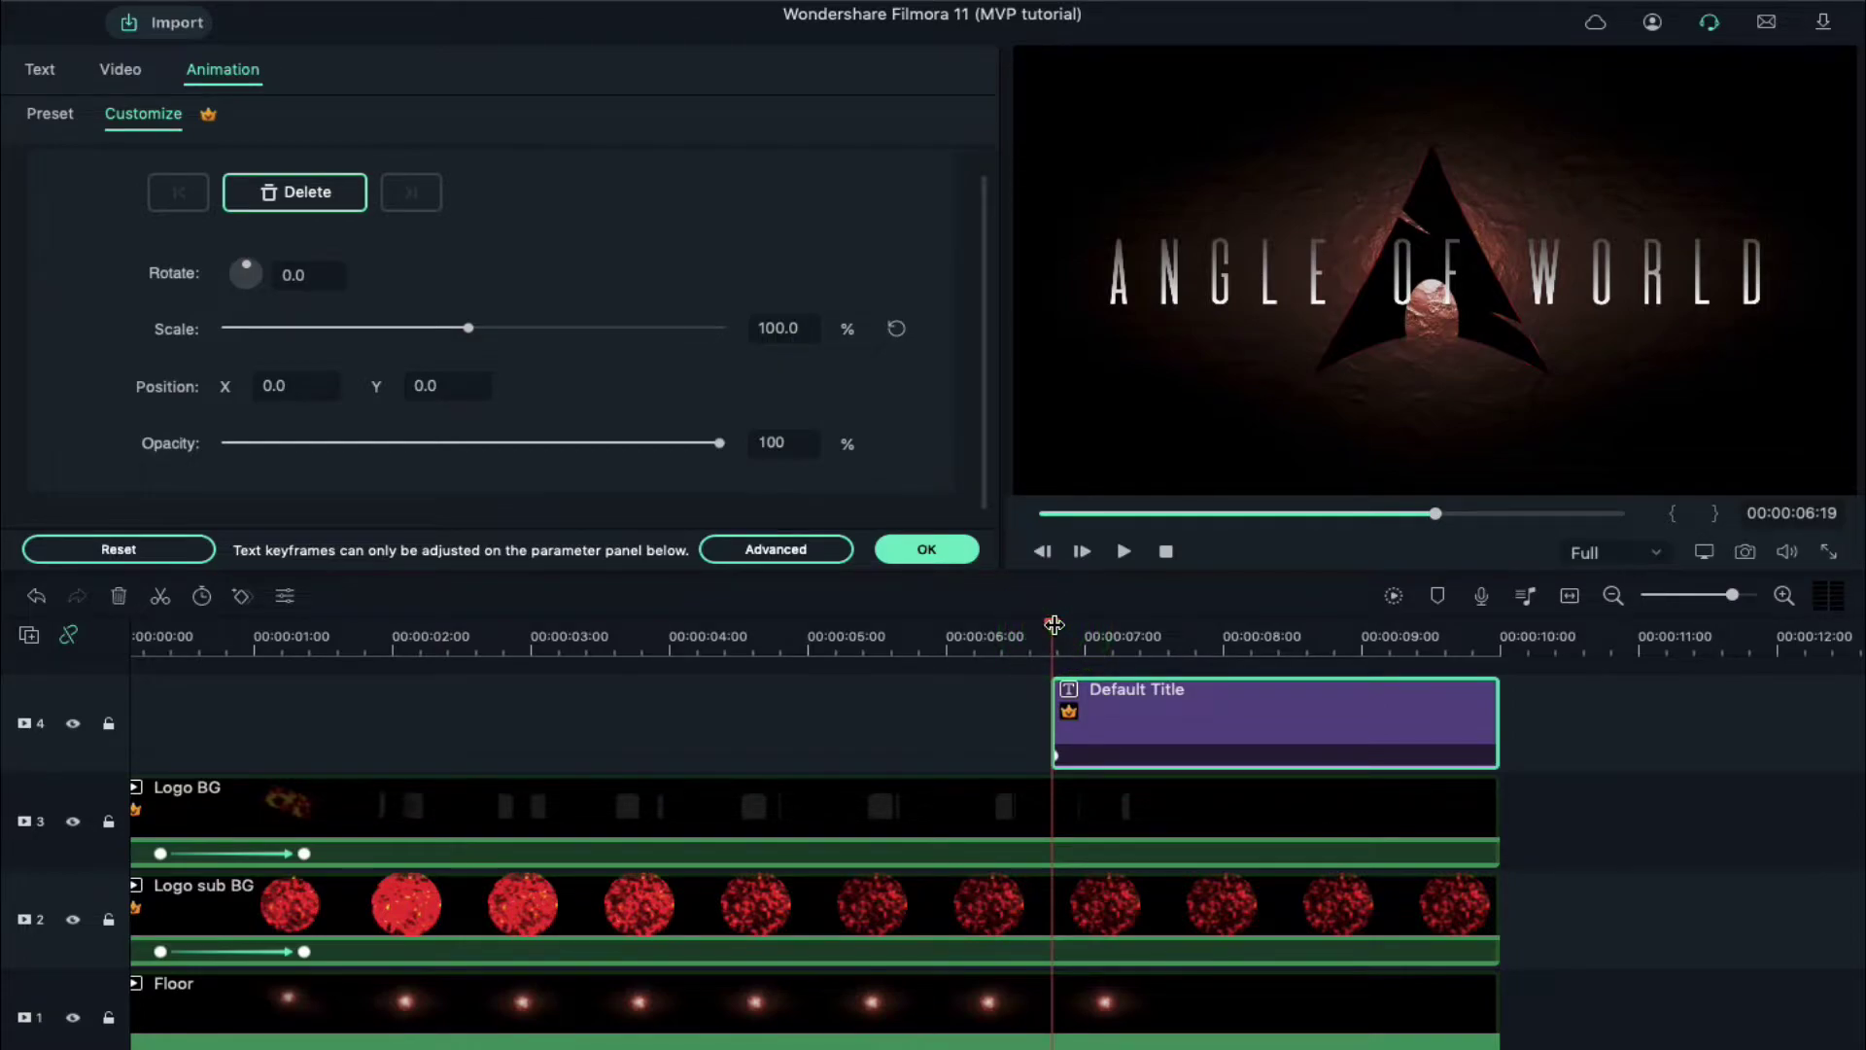
drag(1054, 627, 1340, 644)
click(798, 329)
text(87)
key(Return)
drag(1341, 623, 1503, 643)
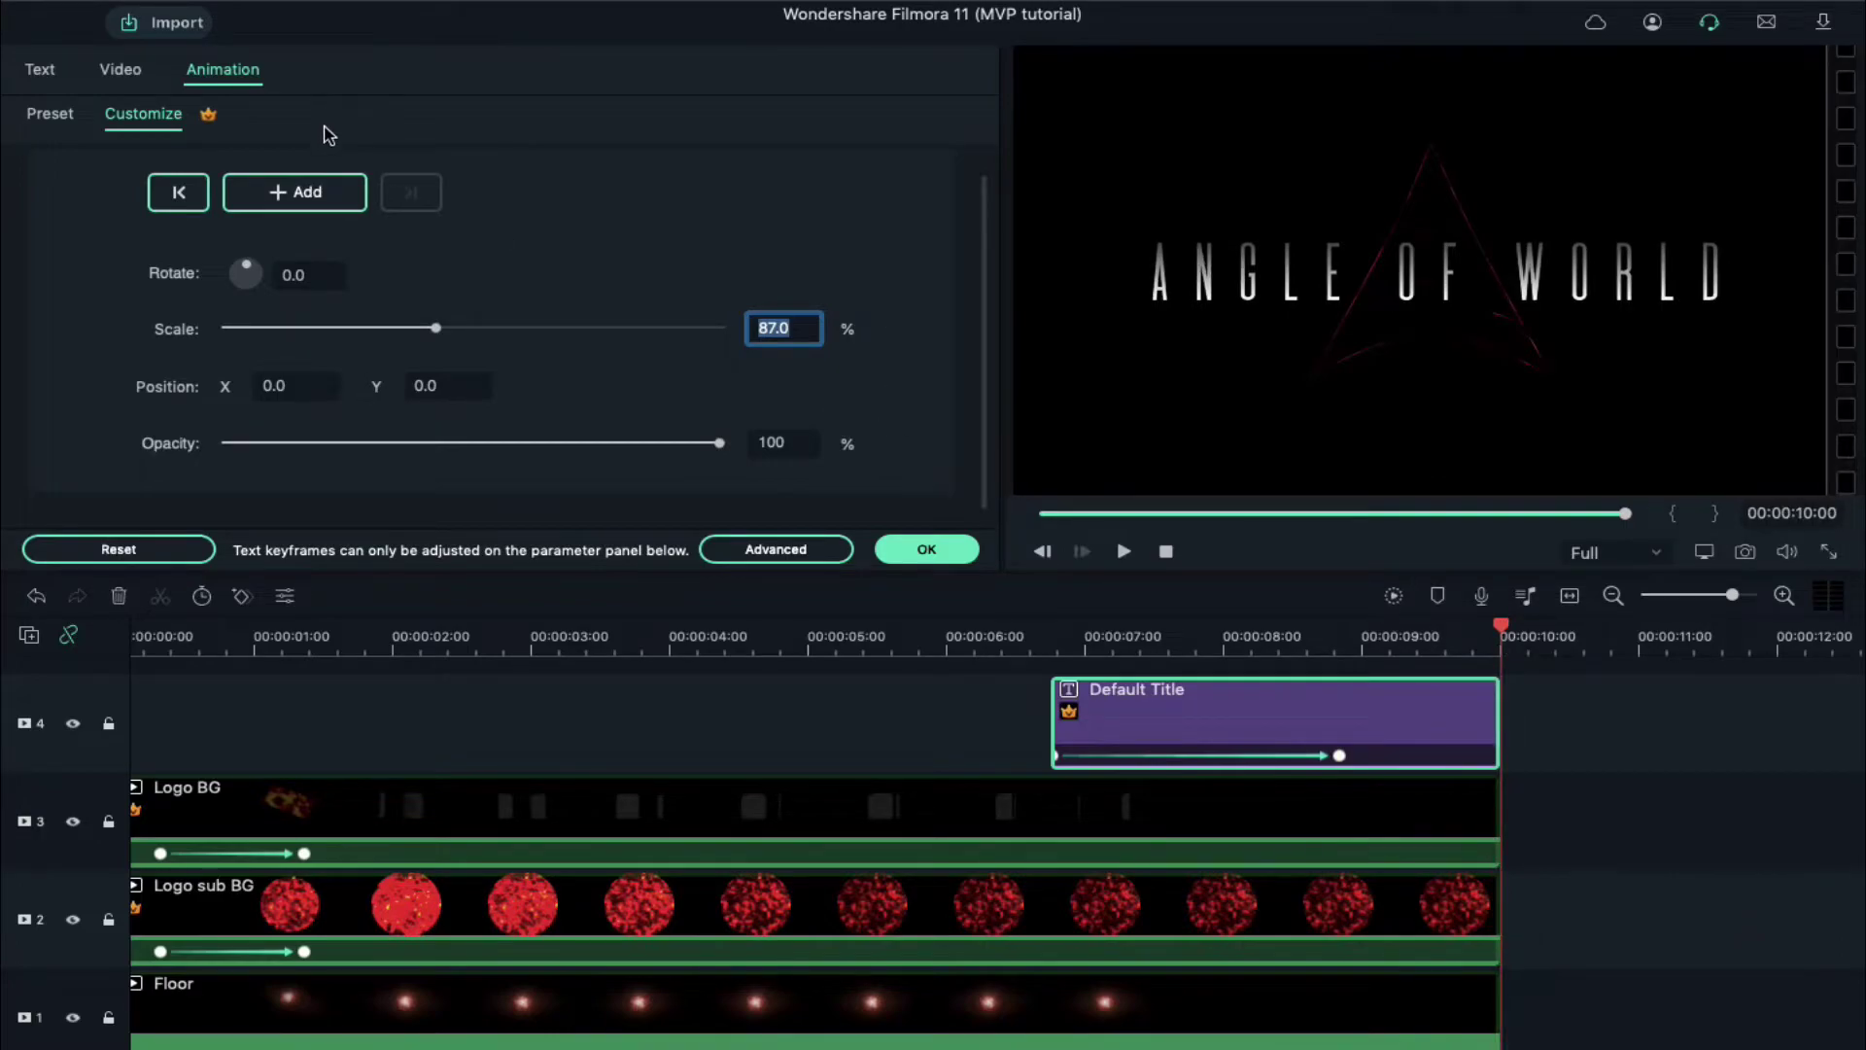
drag(719, 443, 350, 454)
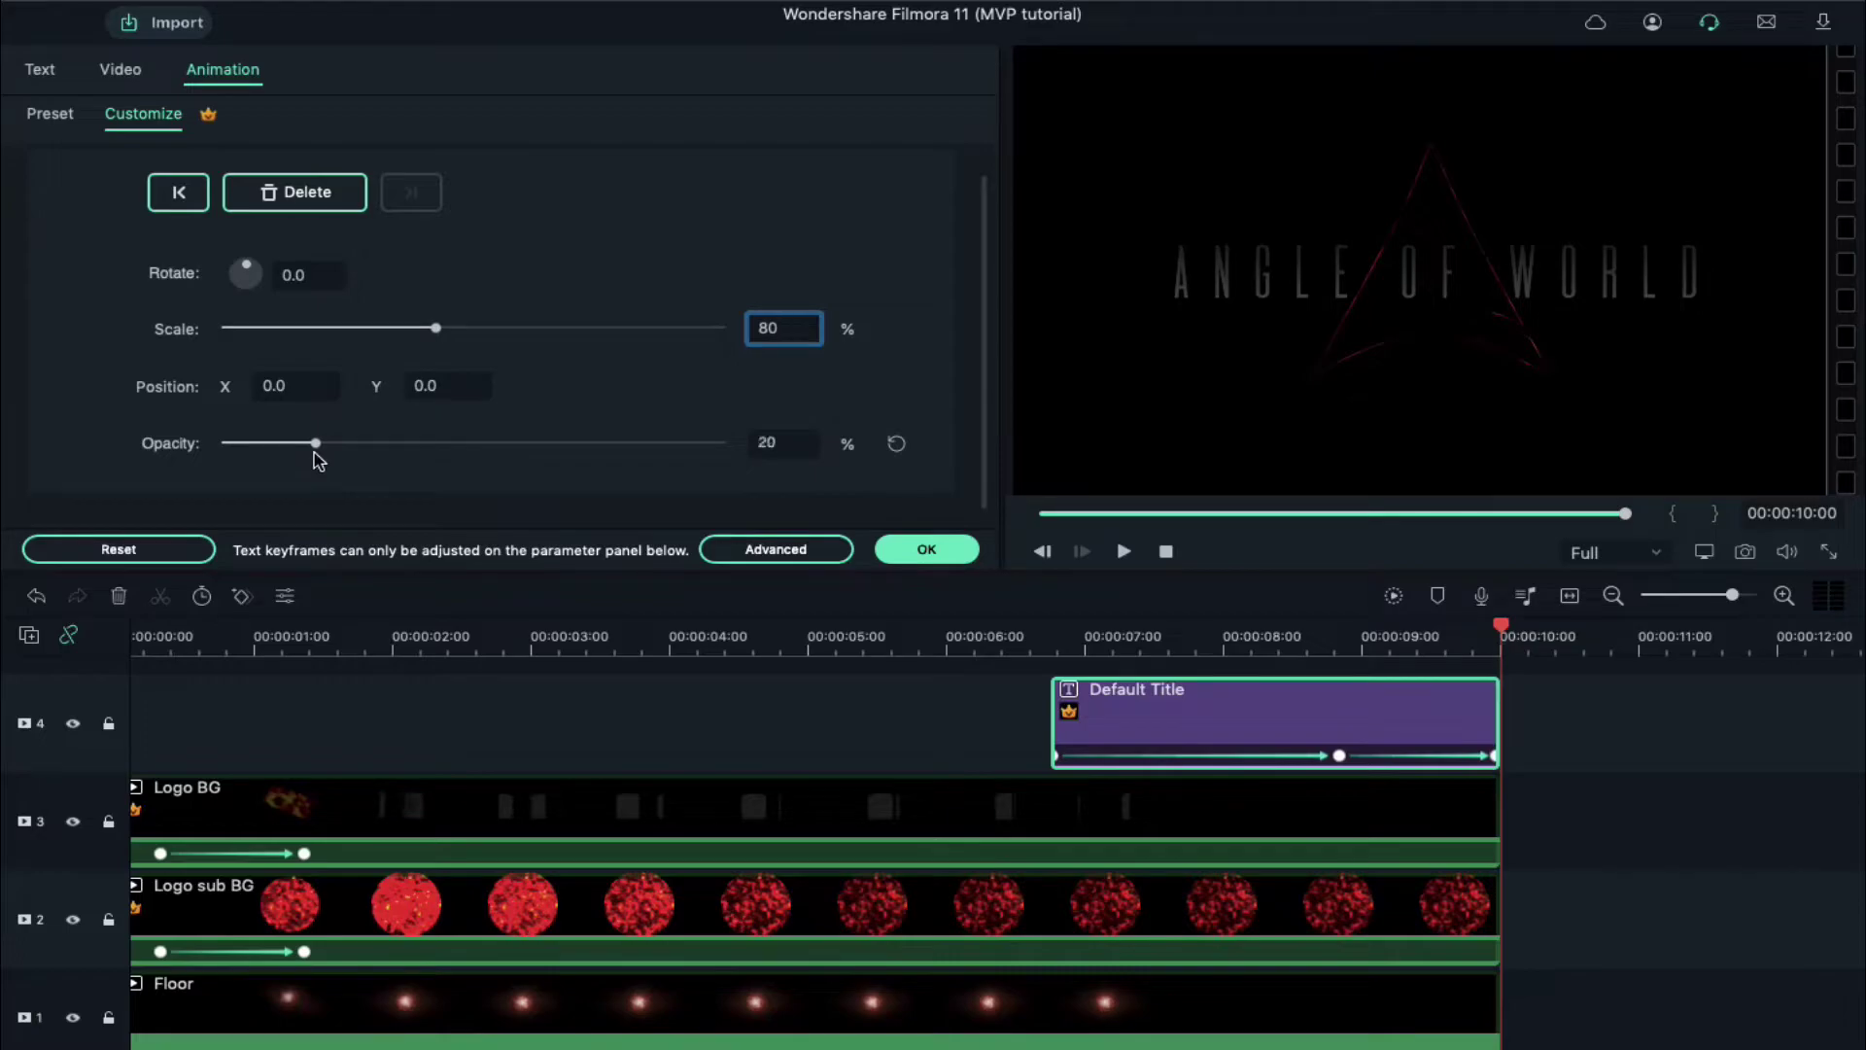
click(926, 550)
scroll(926, 833, up, 3)
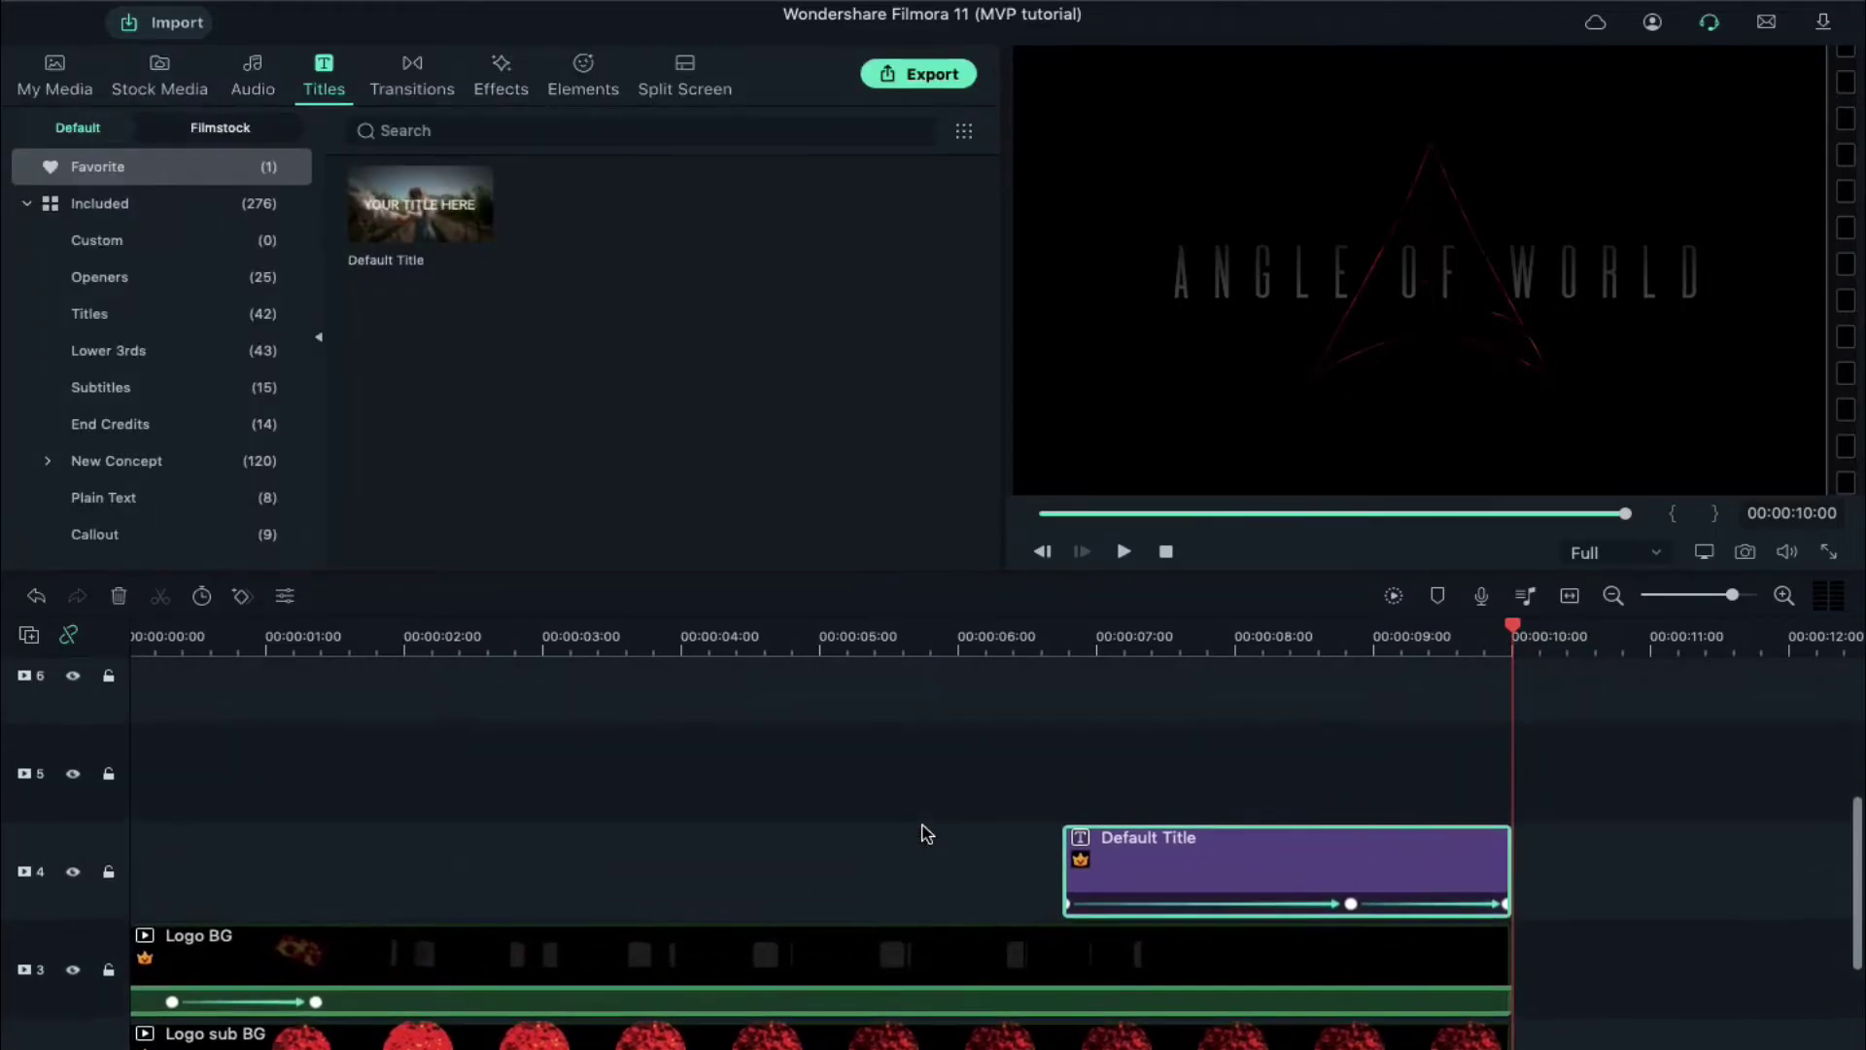
Step: Place BG OF on track 5, blend it in Screen mode and lower its opacity
click(68, 85)
drag(405, 216, 137, 775)
click(803, 646)
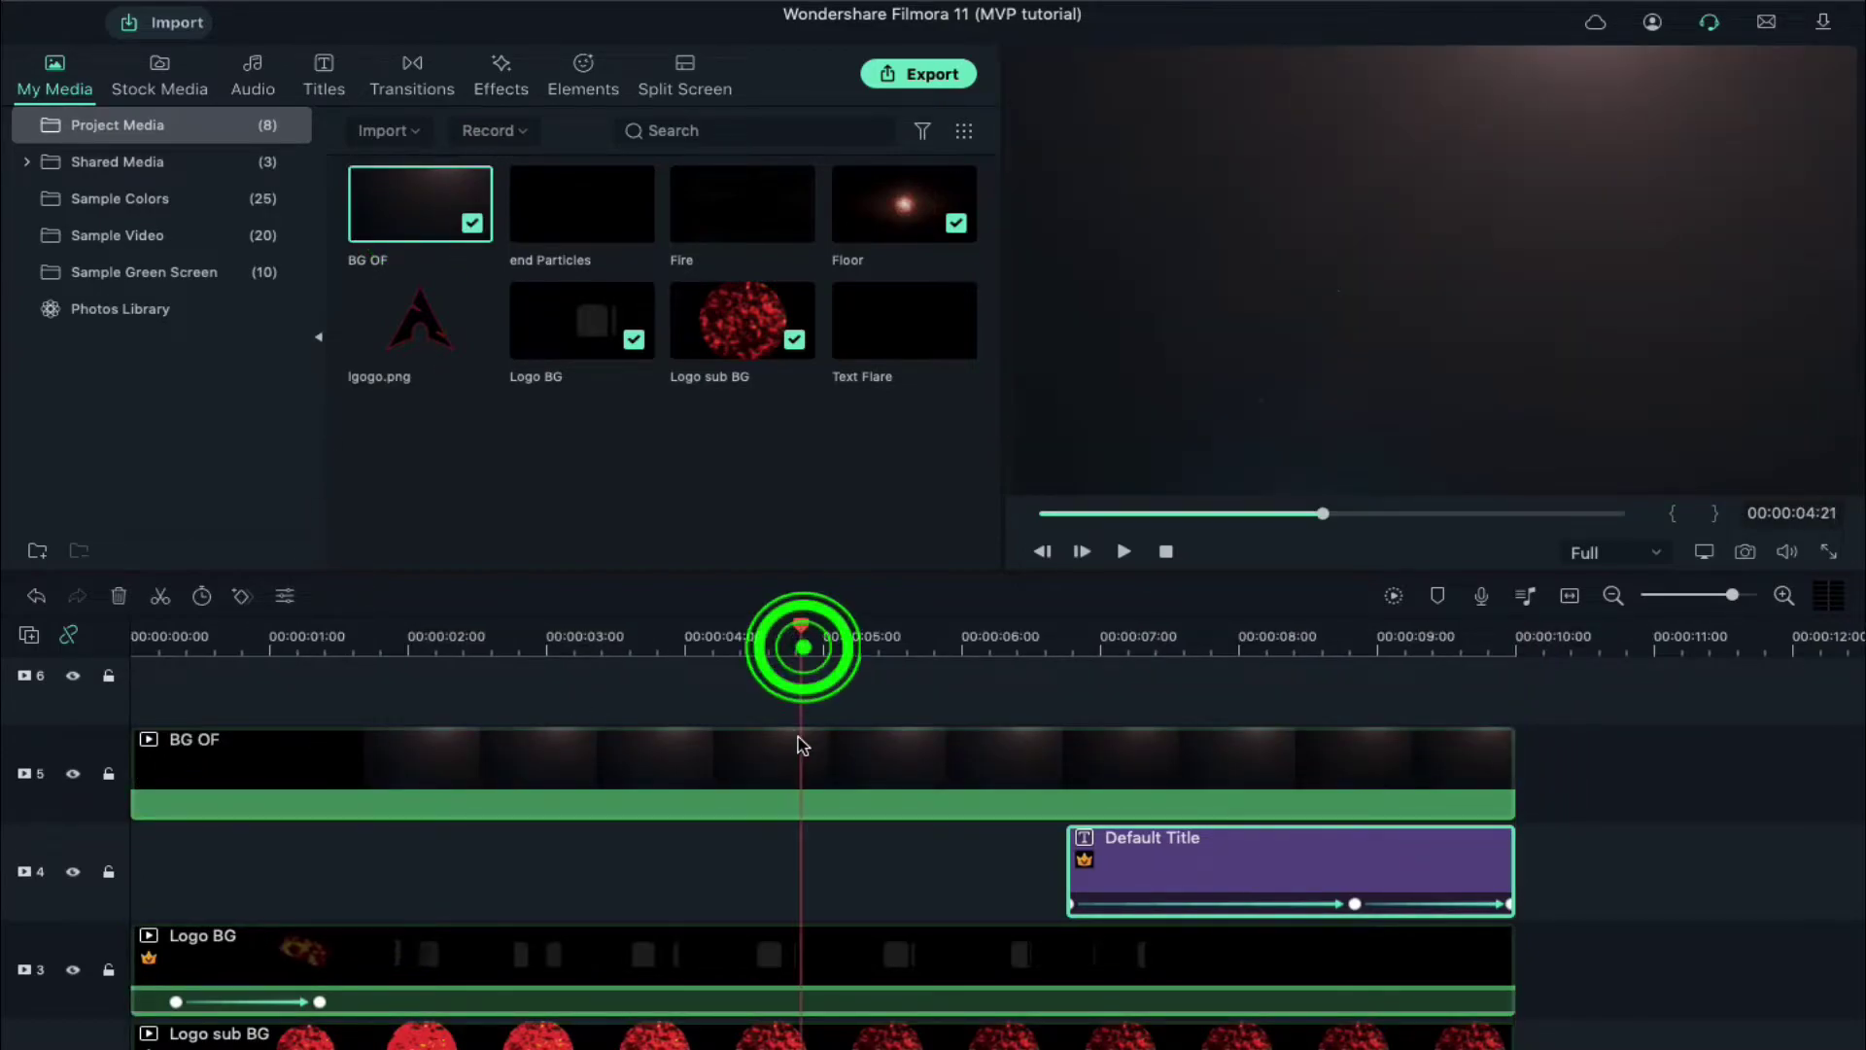
double_click(796, 778)
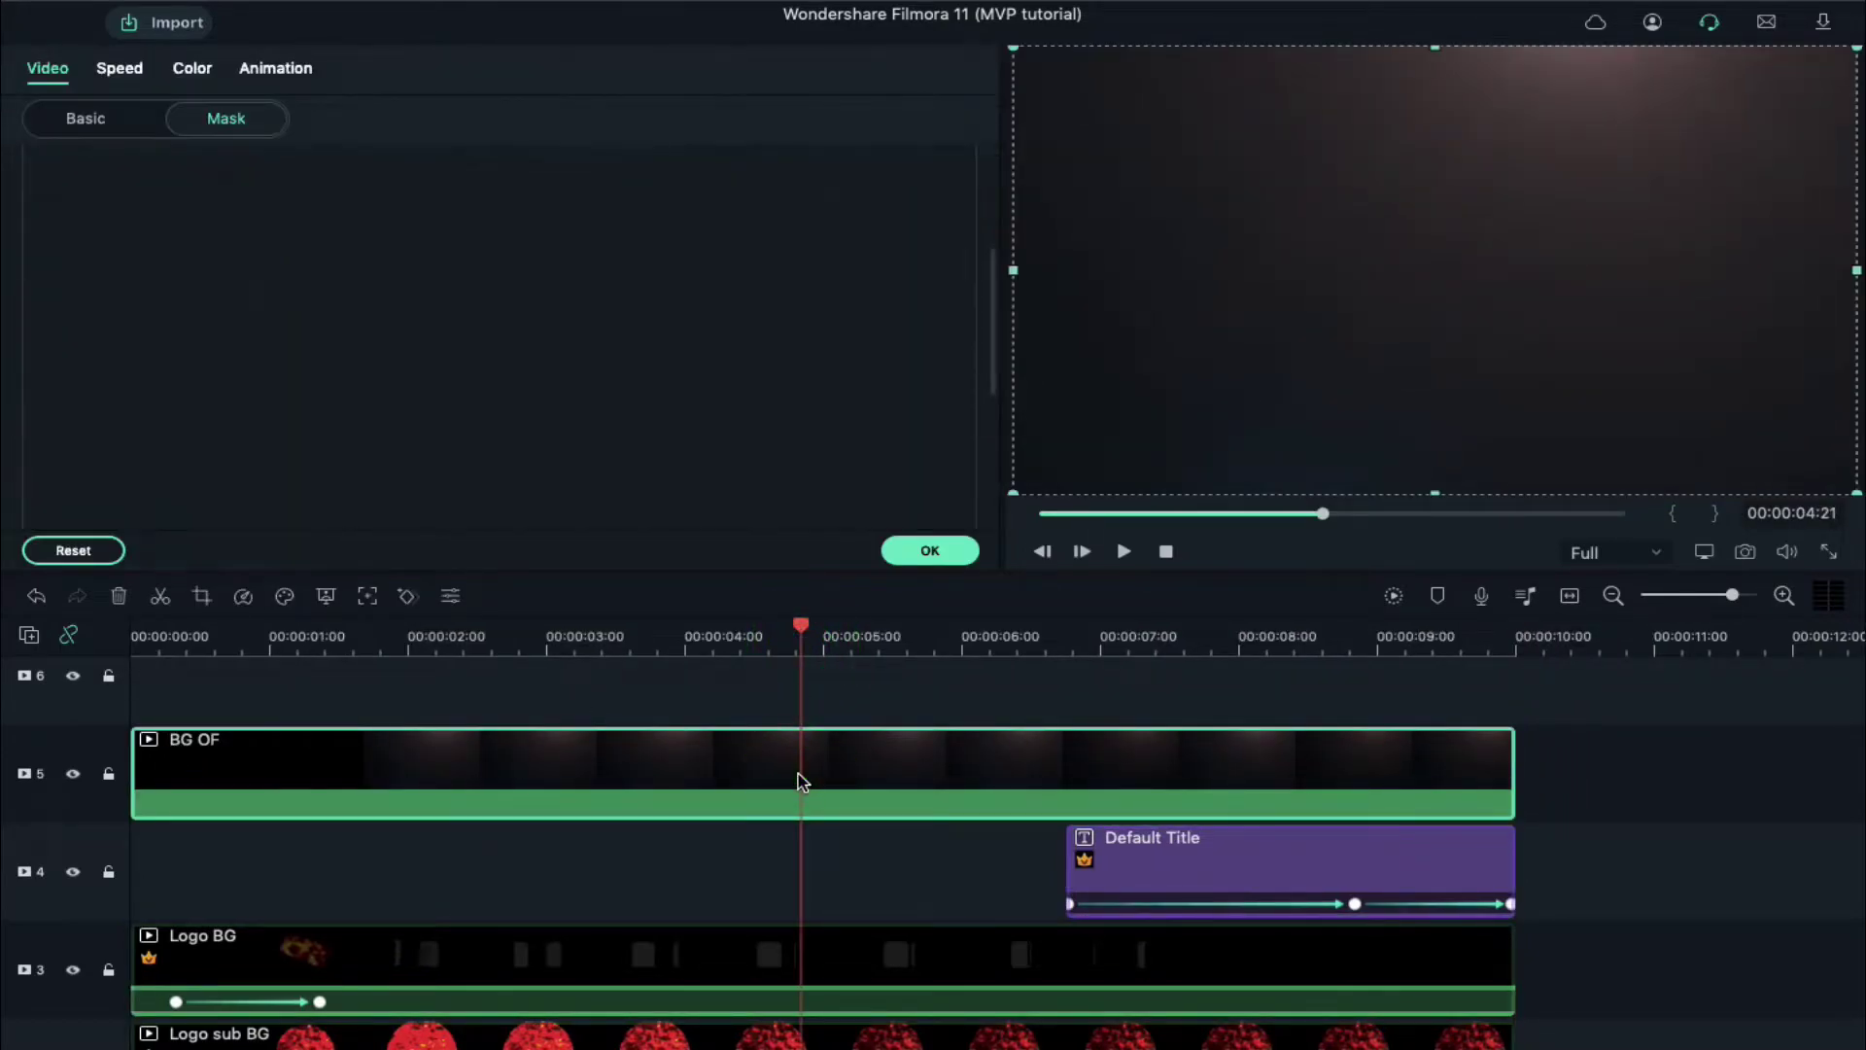
click(90, 123)
click(340, 298)
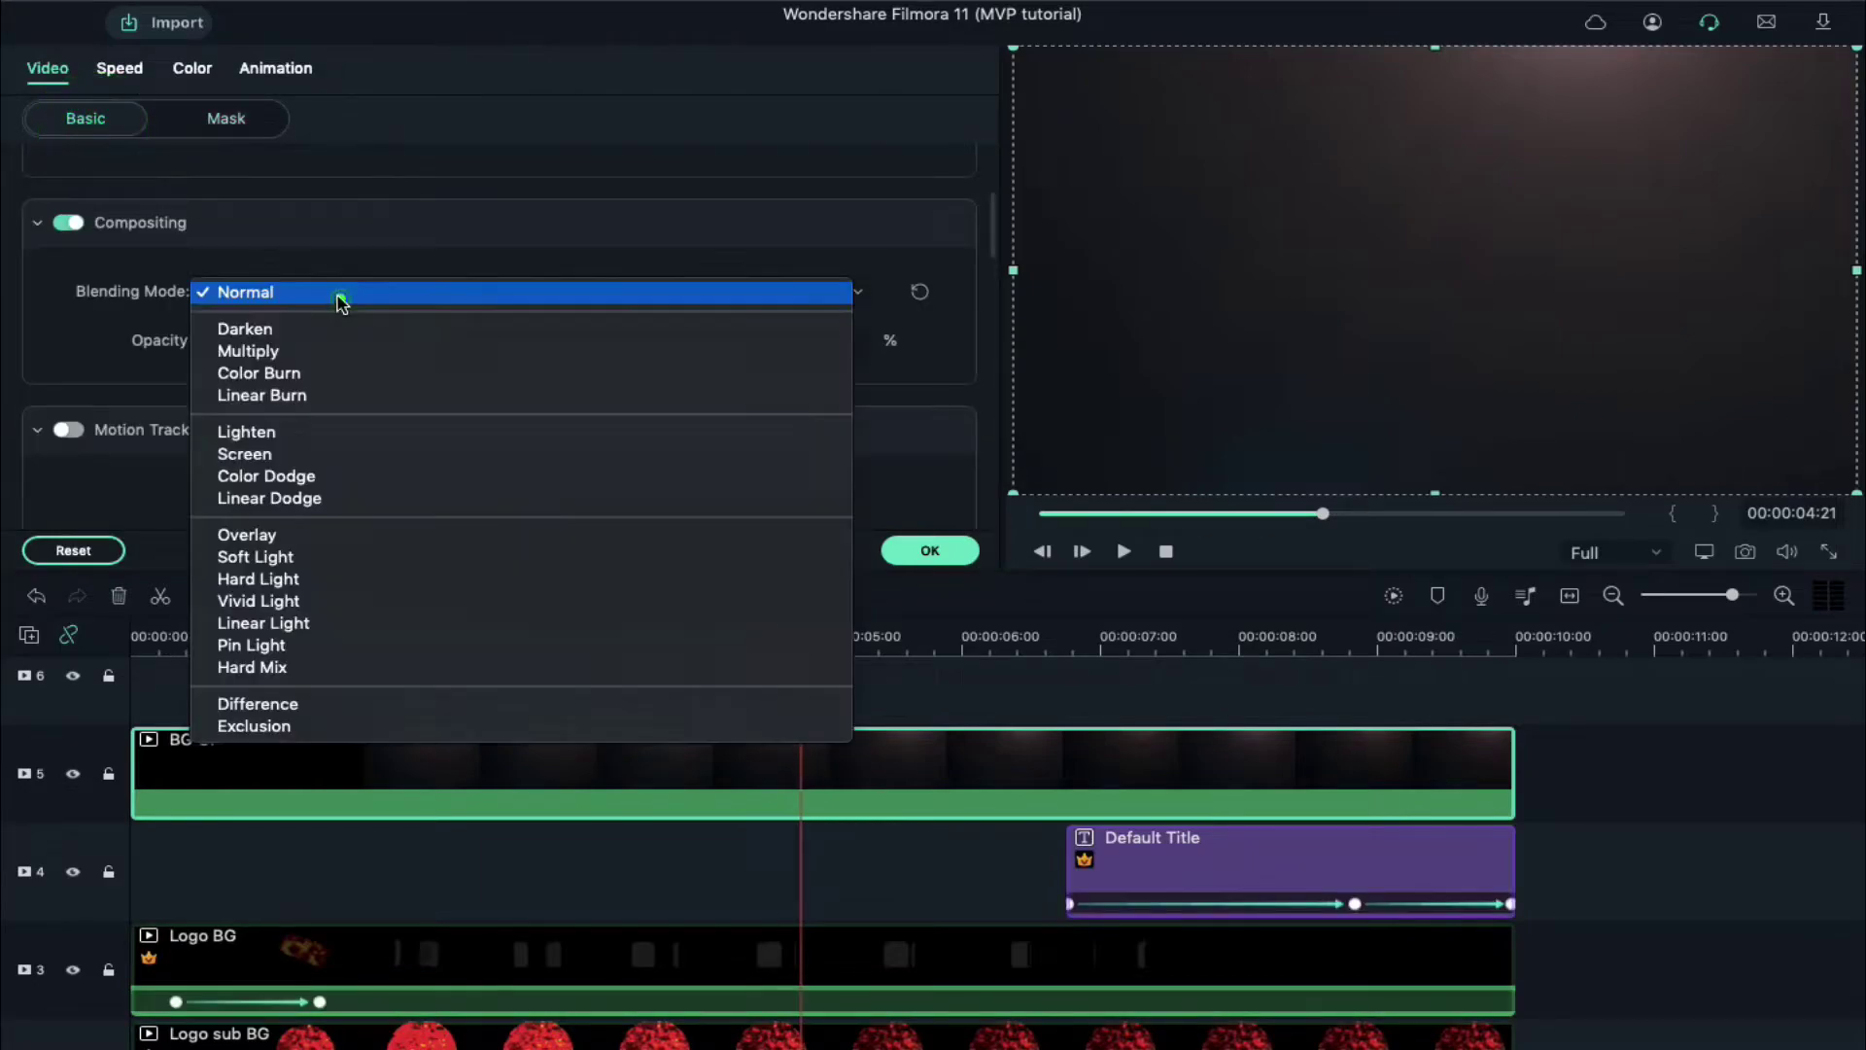
click(296, 453)
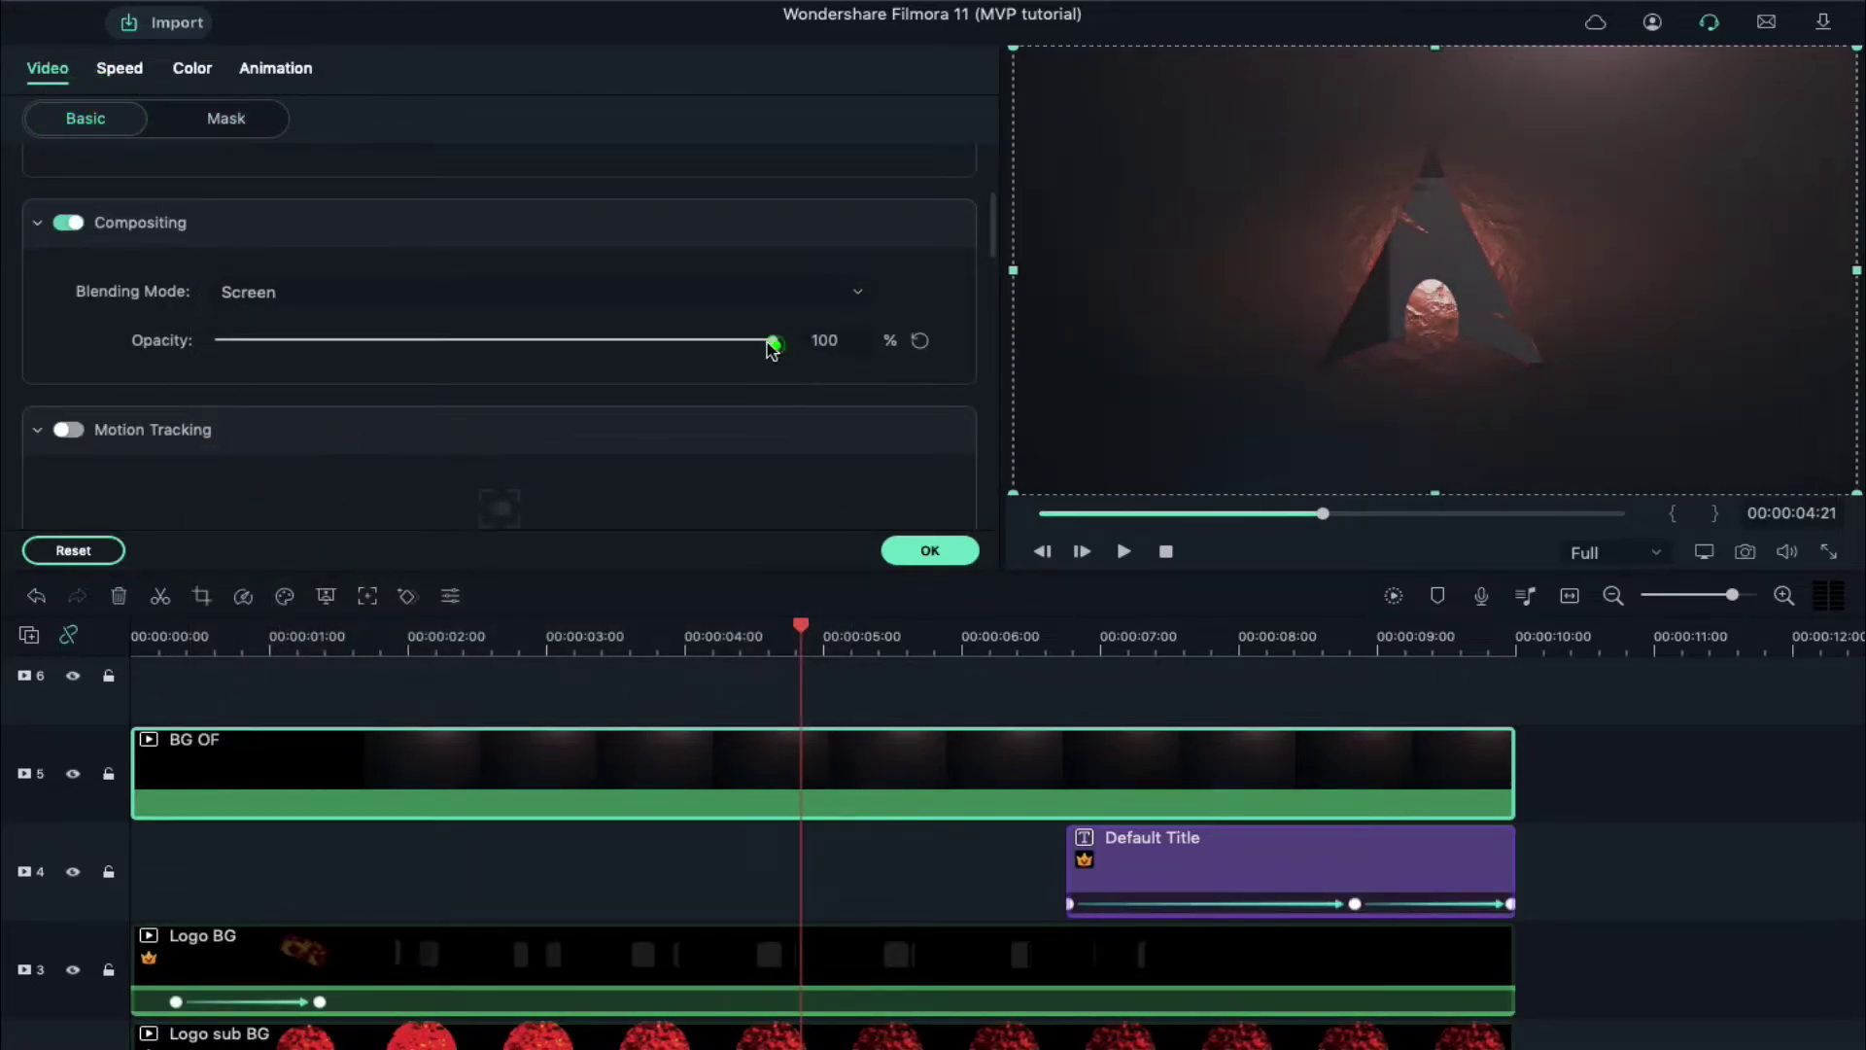
drag(773, 341, 495, 341)
scroll(913, 816, up, 1)
click(930, 550)
Step: Add the Fire clip on track 6 and bring up its blending mode choices
drag(742, 209, 136, 729)
double_click(637, 713)
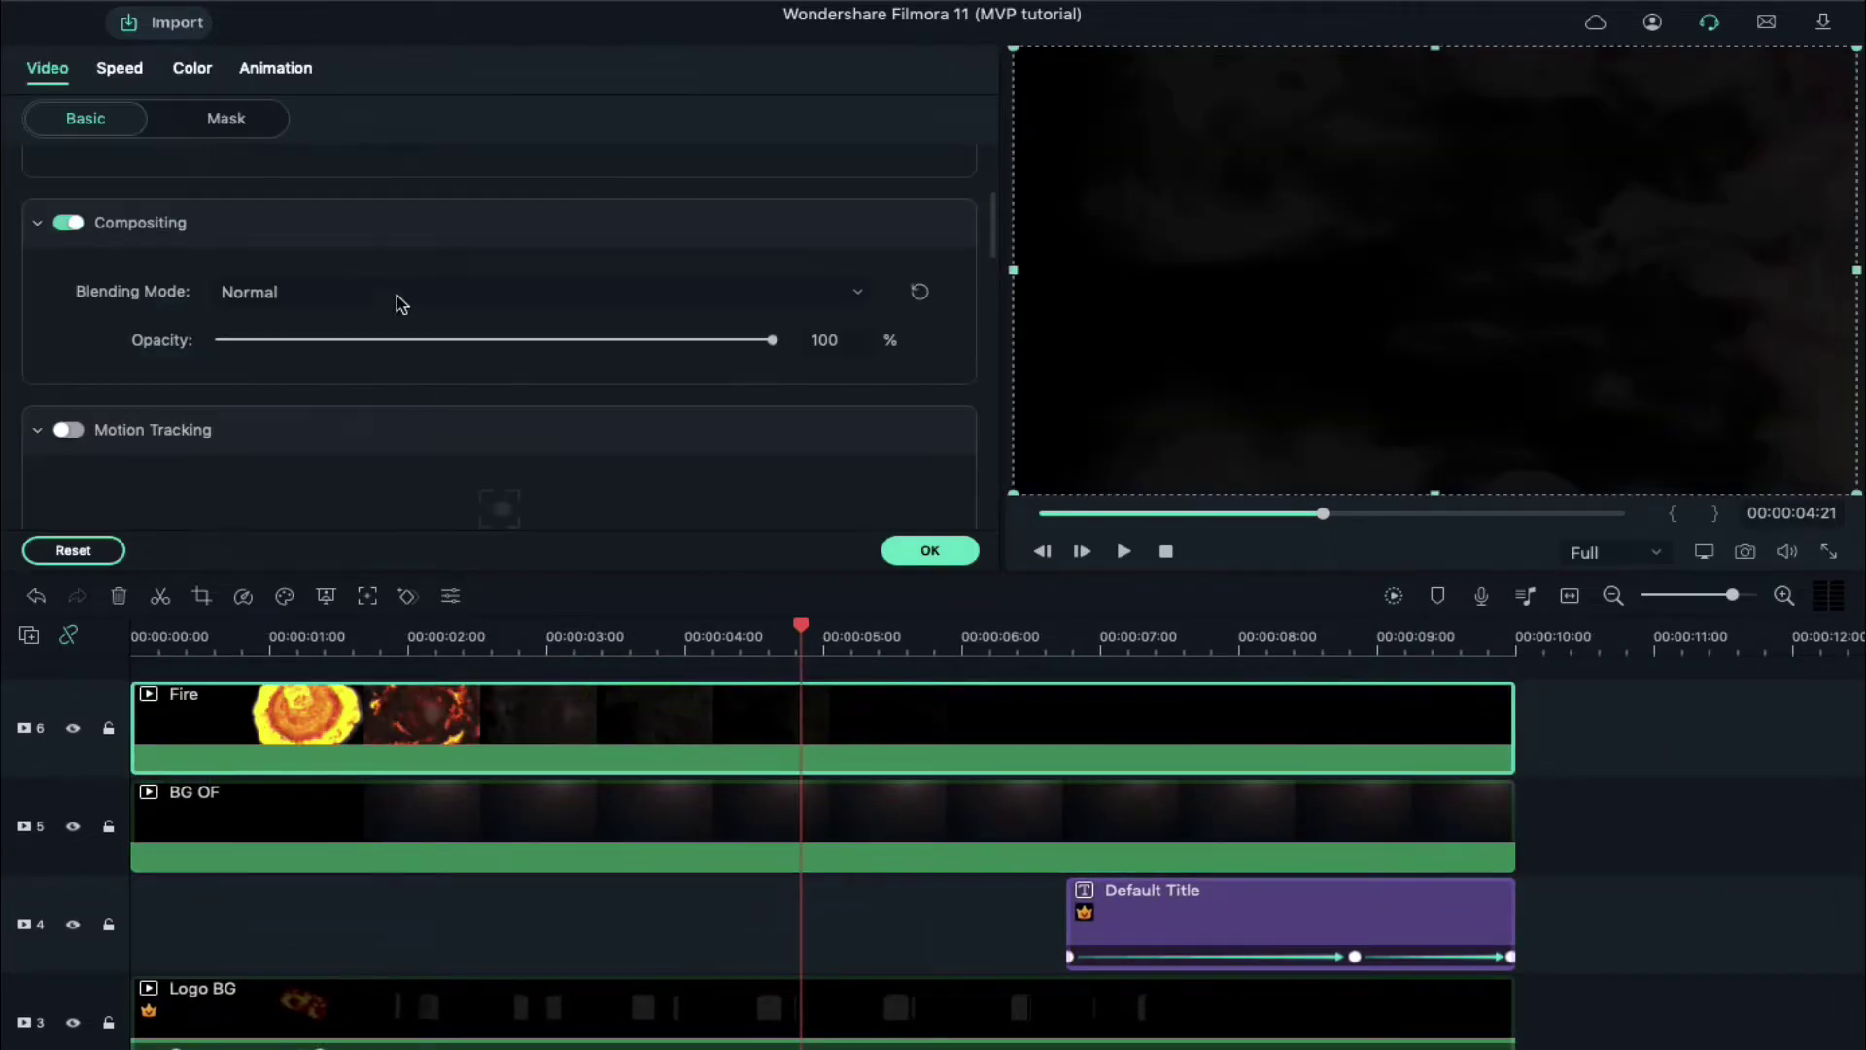
click(396, 293)
Step: Blend Fire in Lighten mode and place the end Particles clip on track 7
click(353, 432)
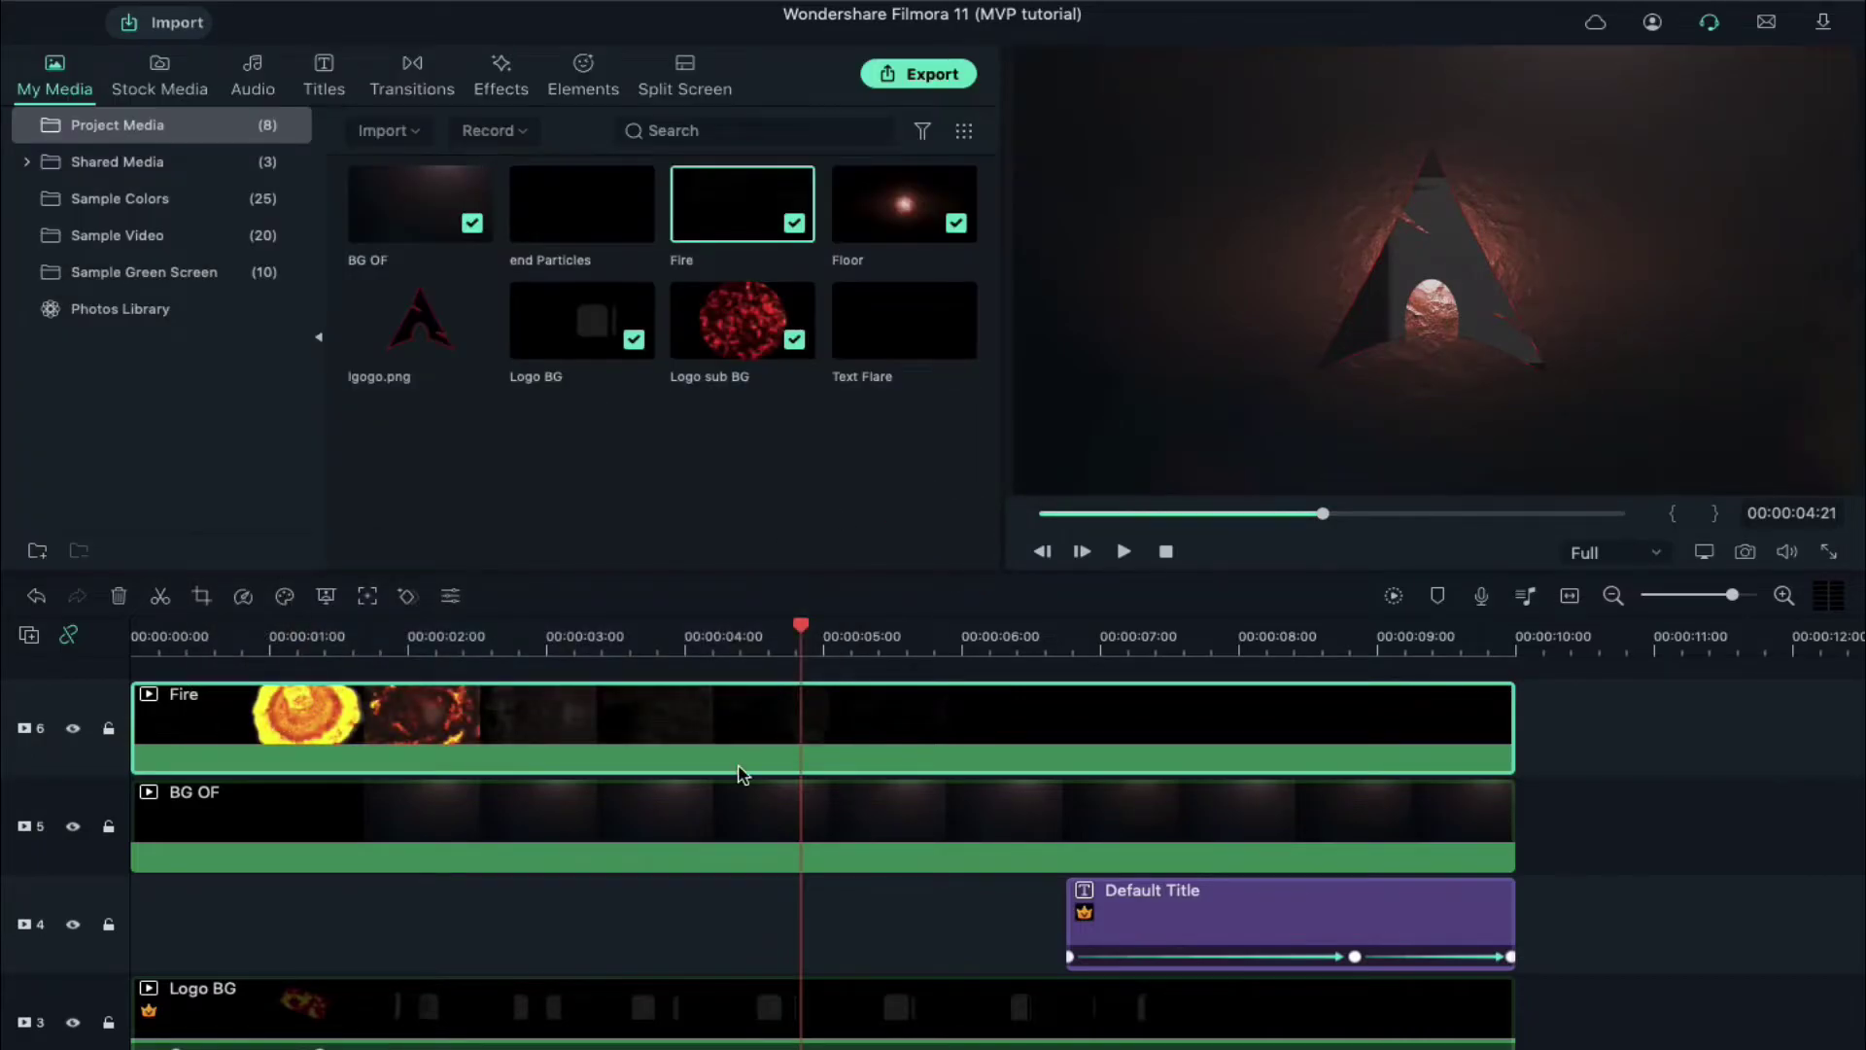
scroll(734, 748, up, 2)
drag(551, 222, 136, 714)
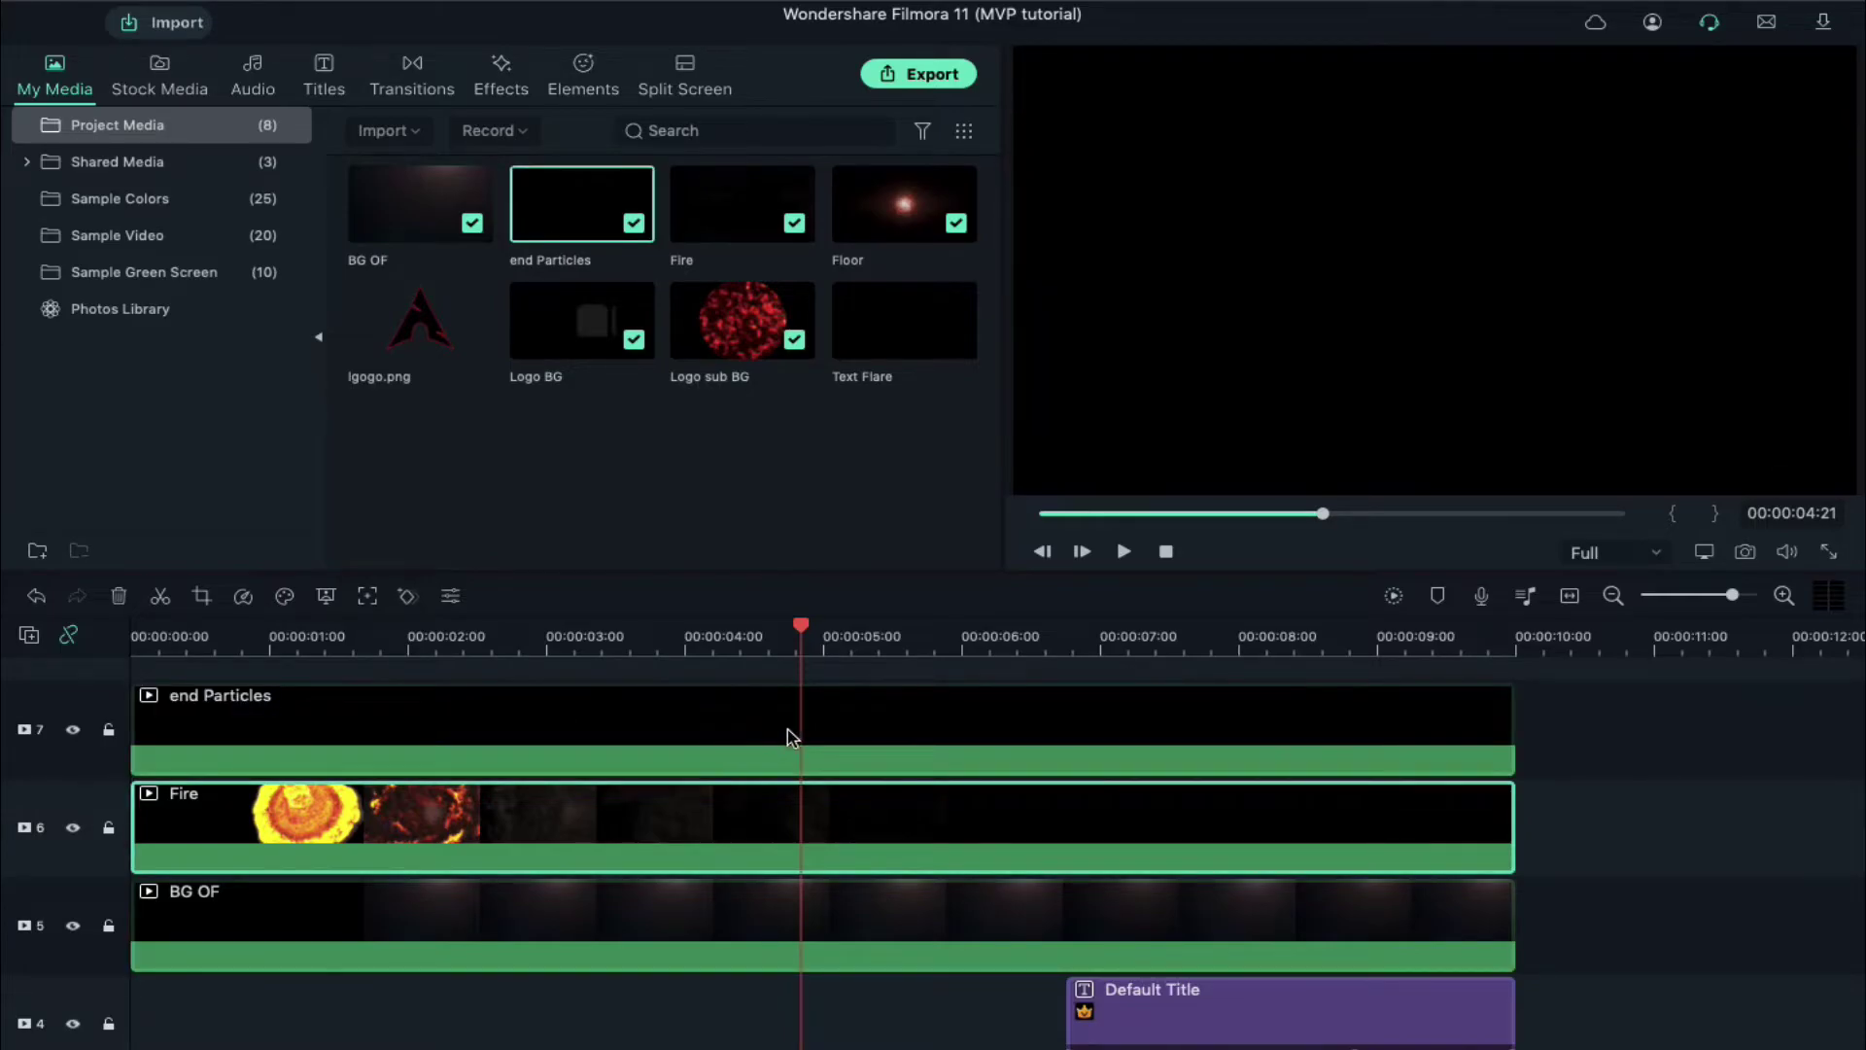
Step: Blend end Particles in Screen mode with temperature 40 and brightness 50, then add Text Flare on track 8
double_click(846, 738)
click(567, 297)
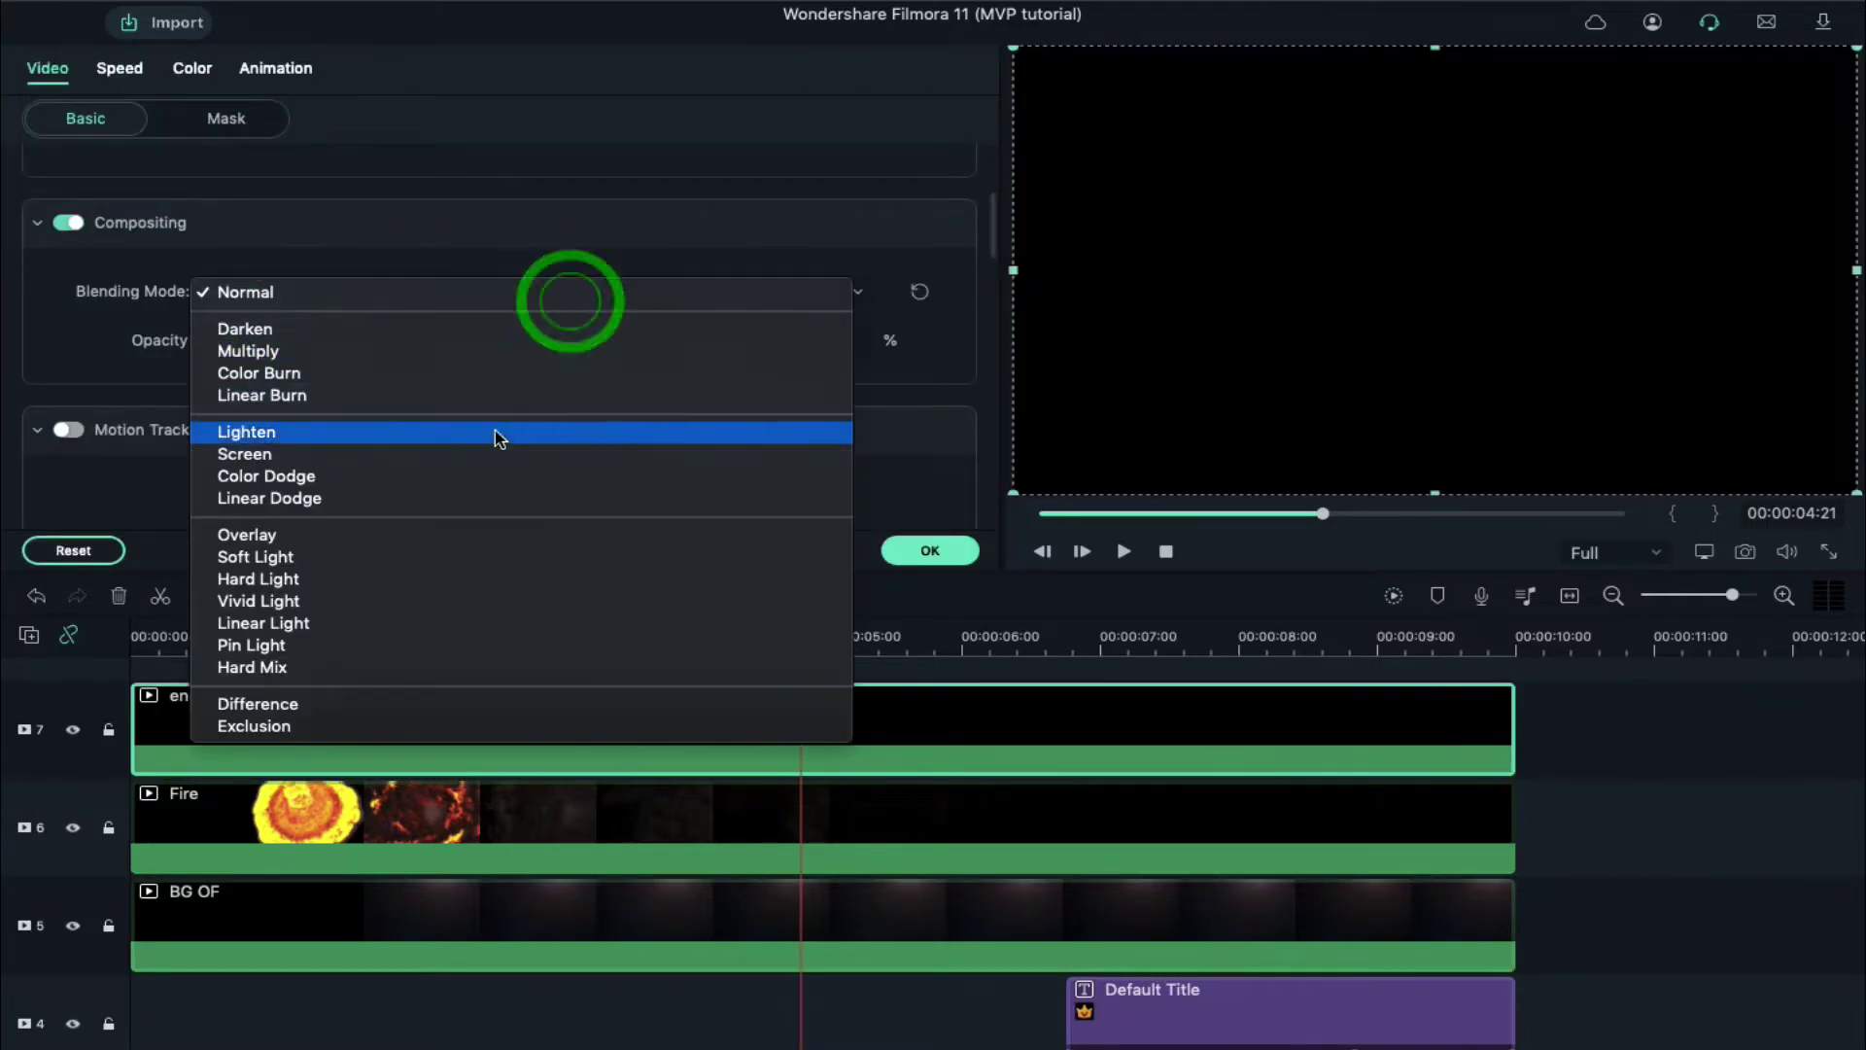
click(493, 449)
click(199, 70)
drag(1001, 646, 1079, 647)
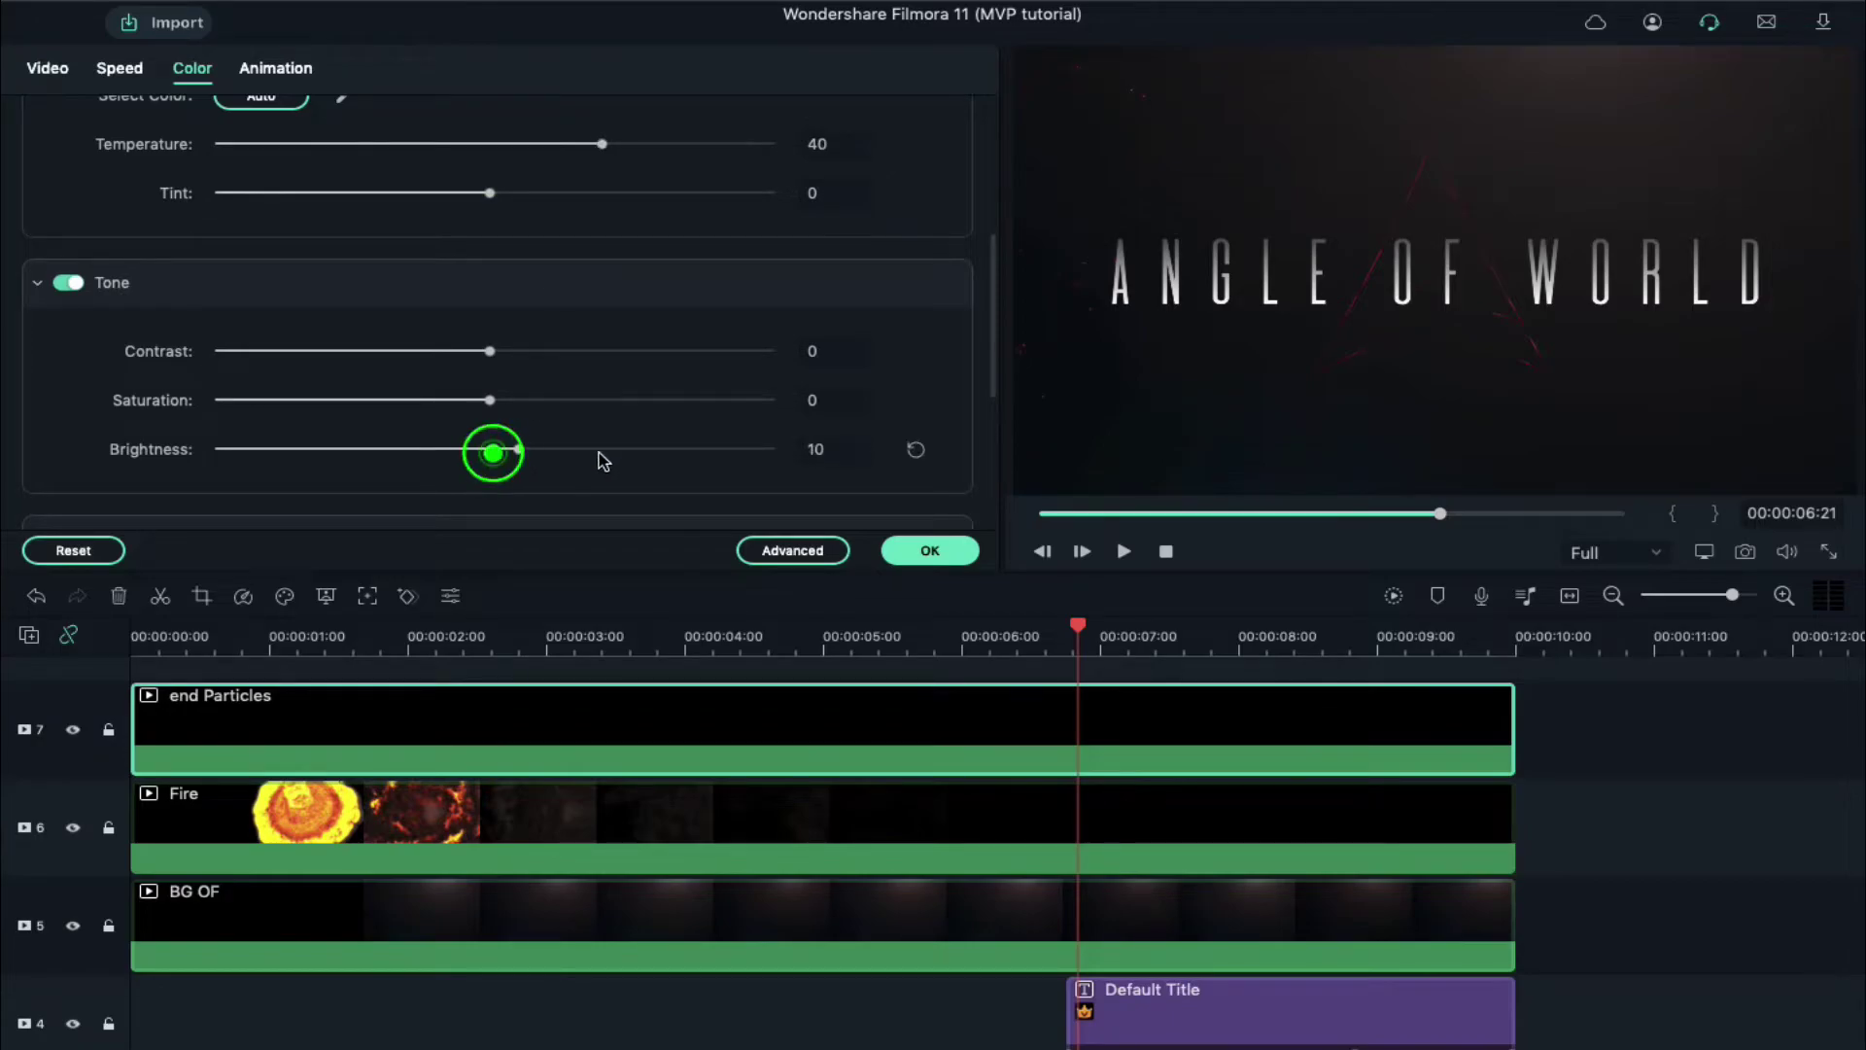
click(899, 552)
scroll(872, 836, up, 1)
drag(901, 337, 180, 680)
Step: Split Text Flare at 00:00:06:20, delete the left piece, and snap the rest to the playhead
scroll(899, 850, right, 2)
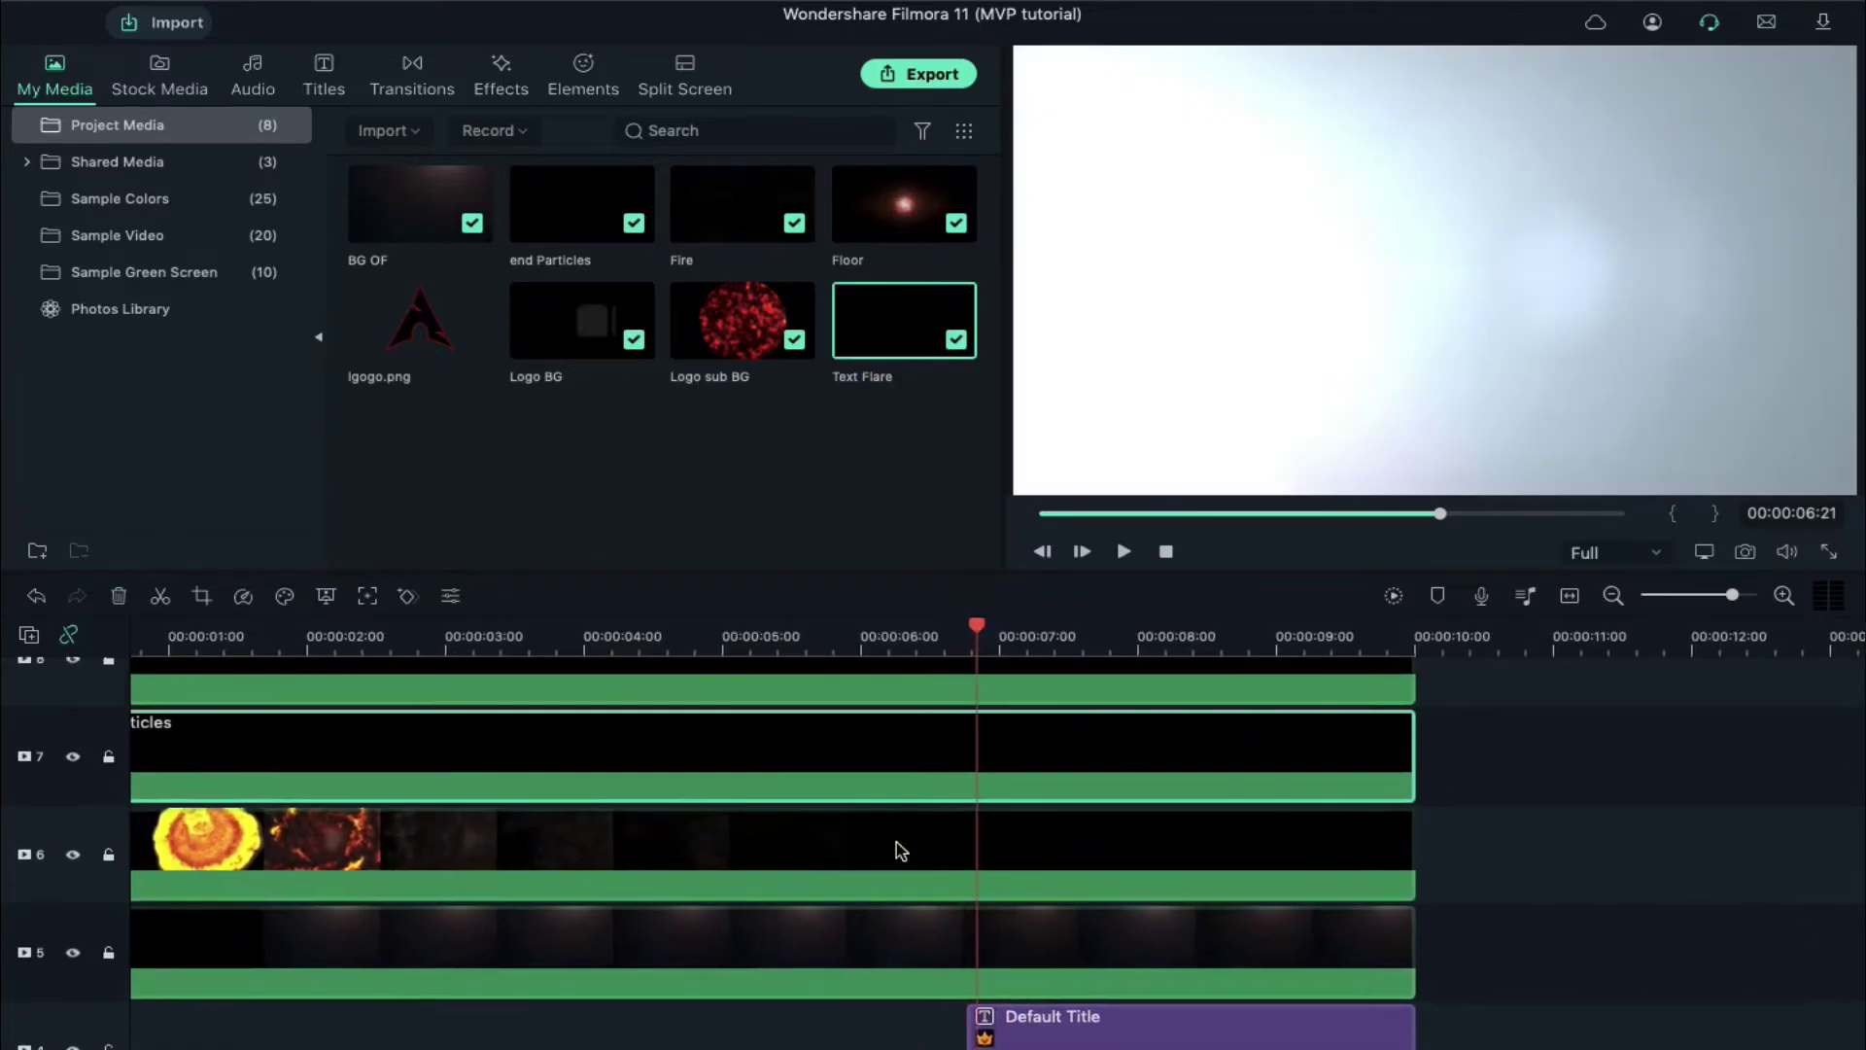
scroll(1021, 699, up, 2)
drag(1000, 627, 997, 629)
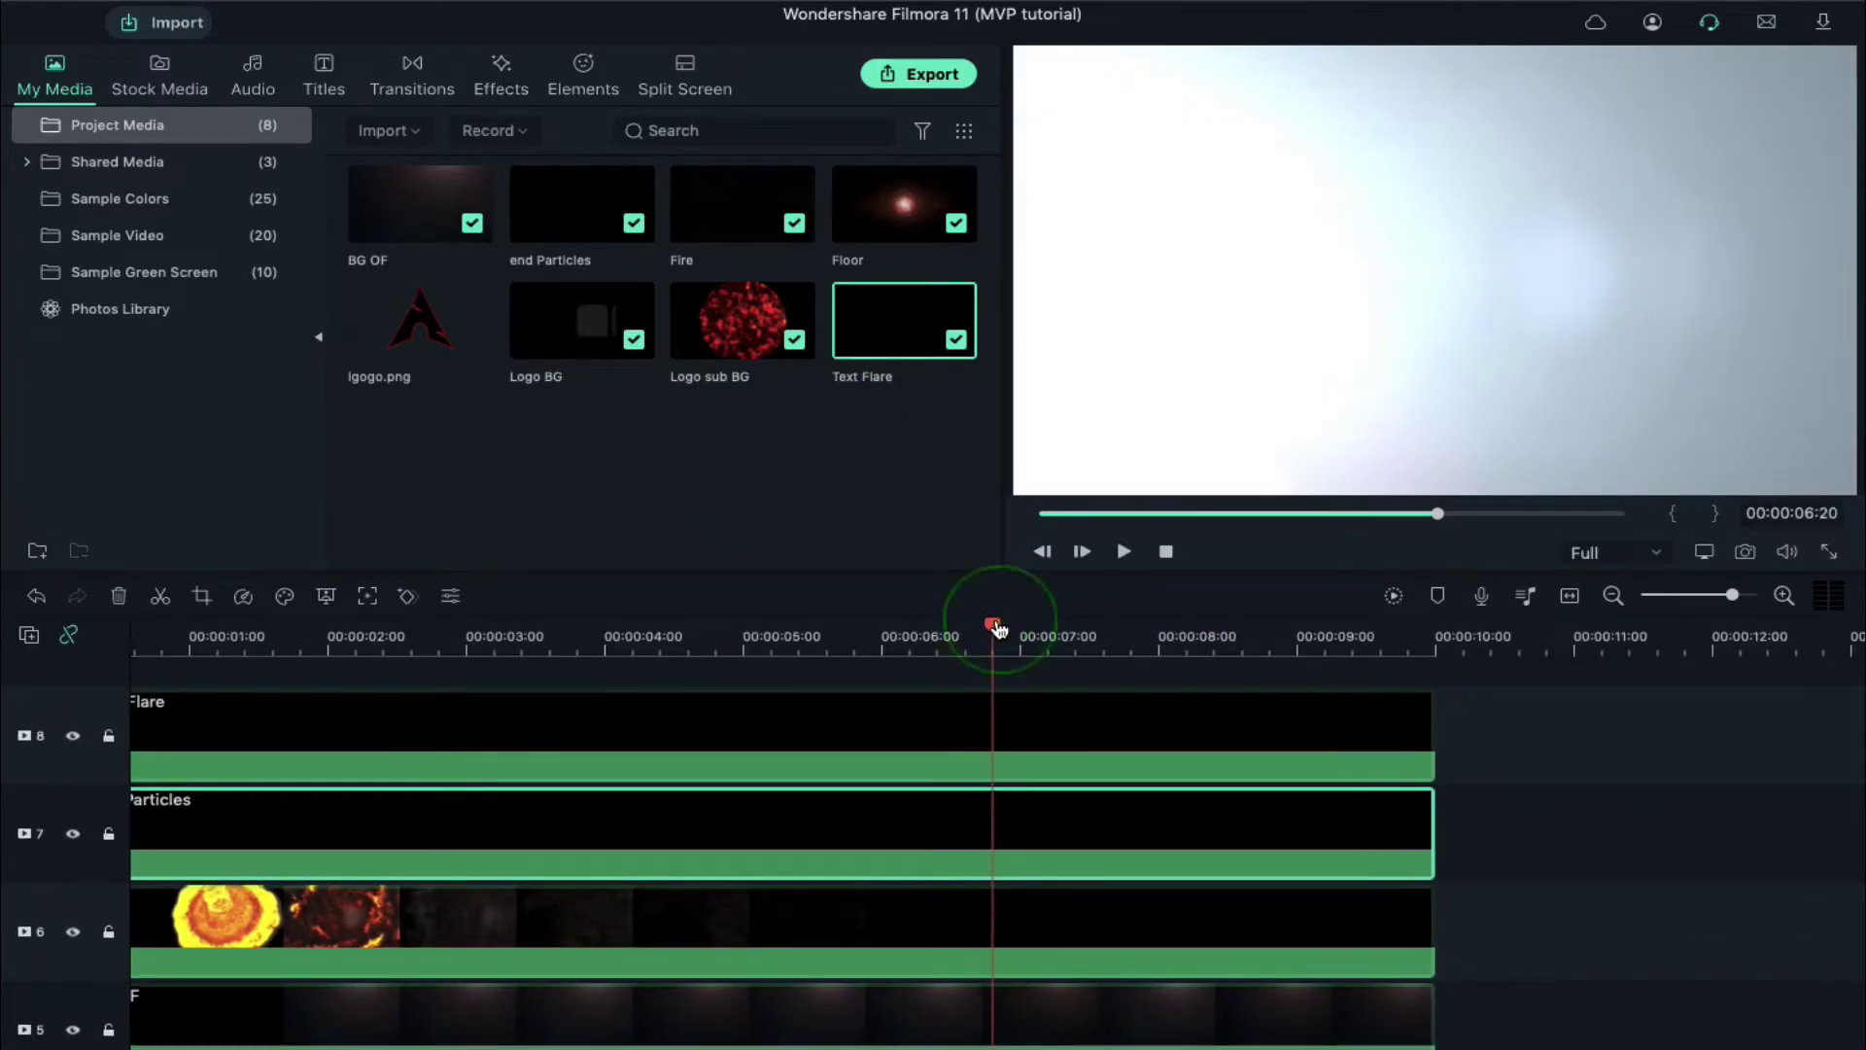
click(1038, 725)
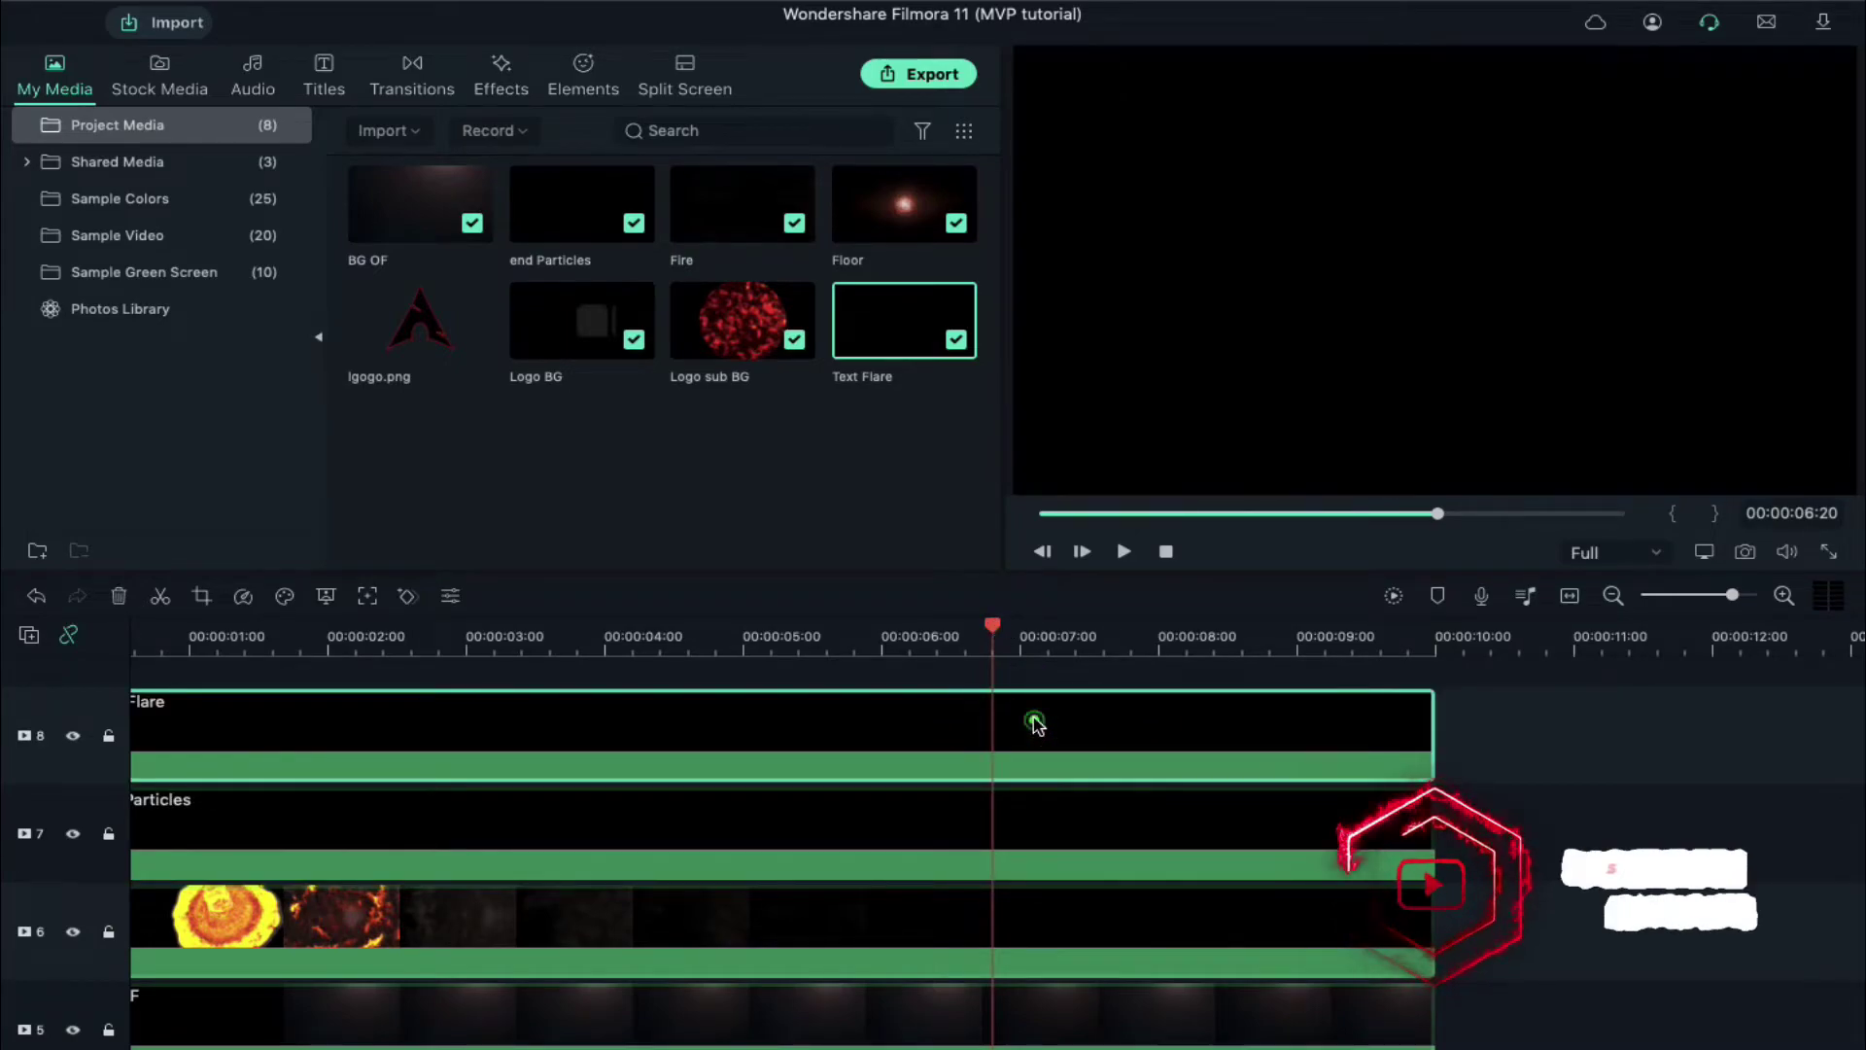
click(1033, 720)
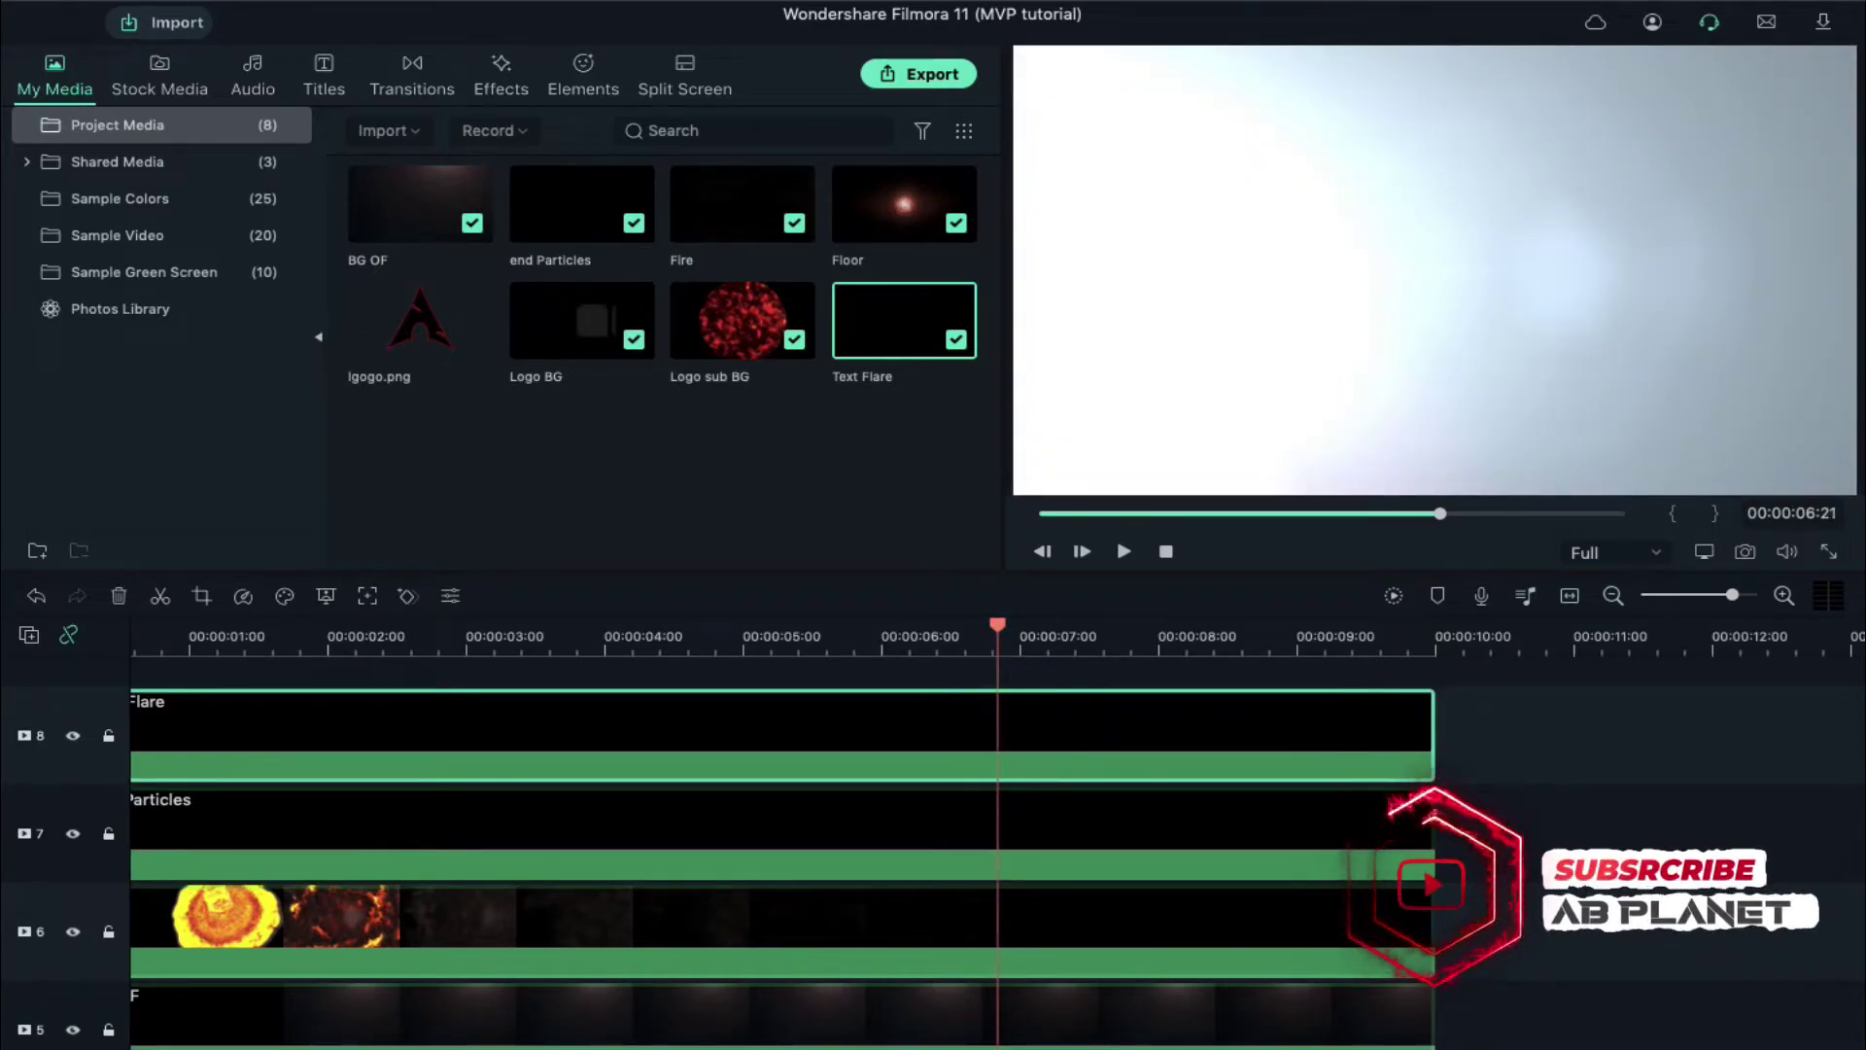
key(super+b)
click(926, 736)
key(Delete)
scroll(1154, 800, down, 2)
drag(983, 626, 972, 622)
scroll(1074, 800, up, 2)
click(1085, 746)
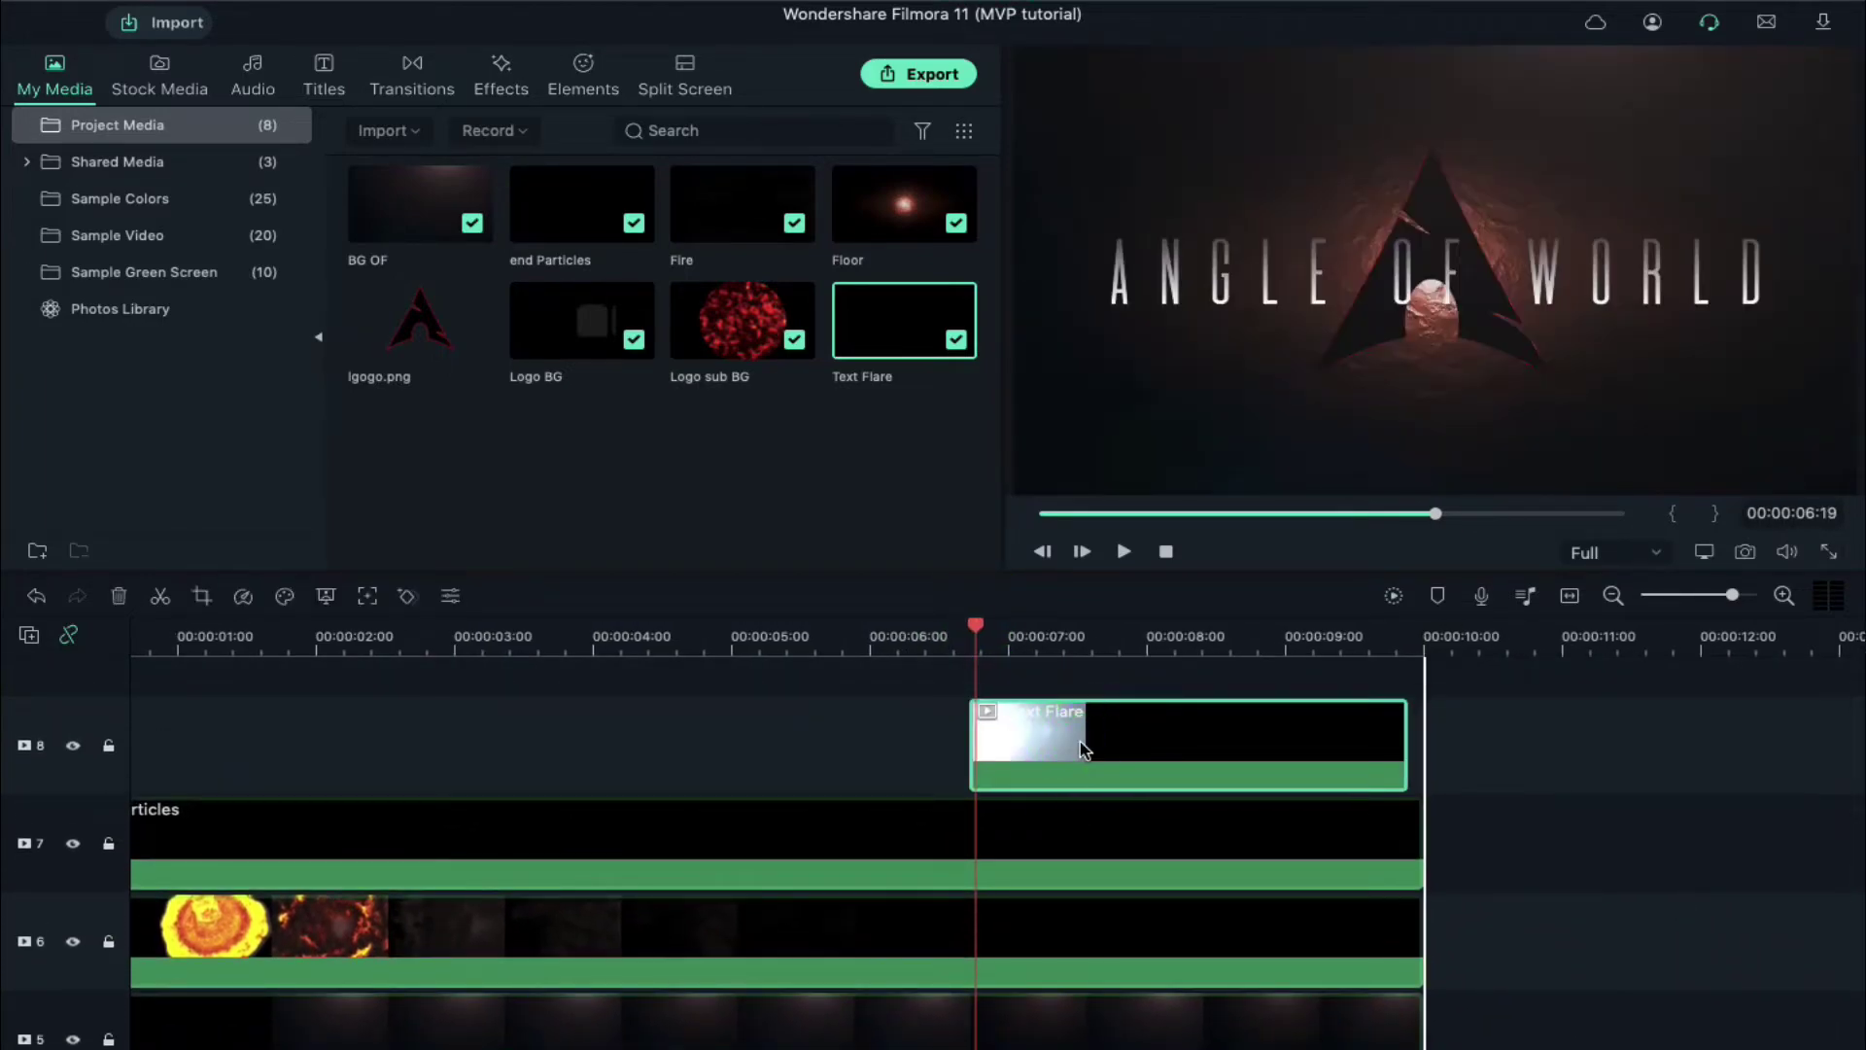
drag(1086, 746, 1070, 744)
Step: Set the Text Flare clip's blending mode to Screen
double_click(1124, 750)
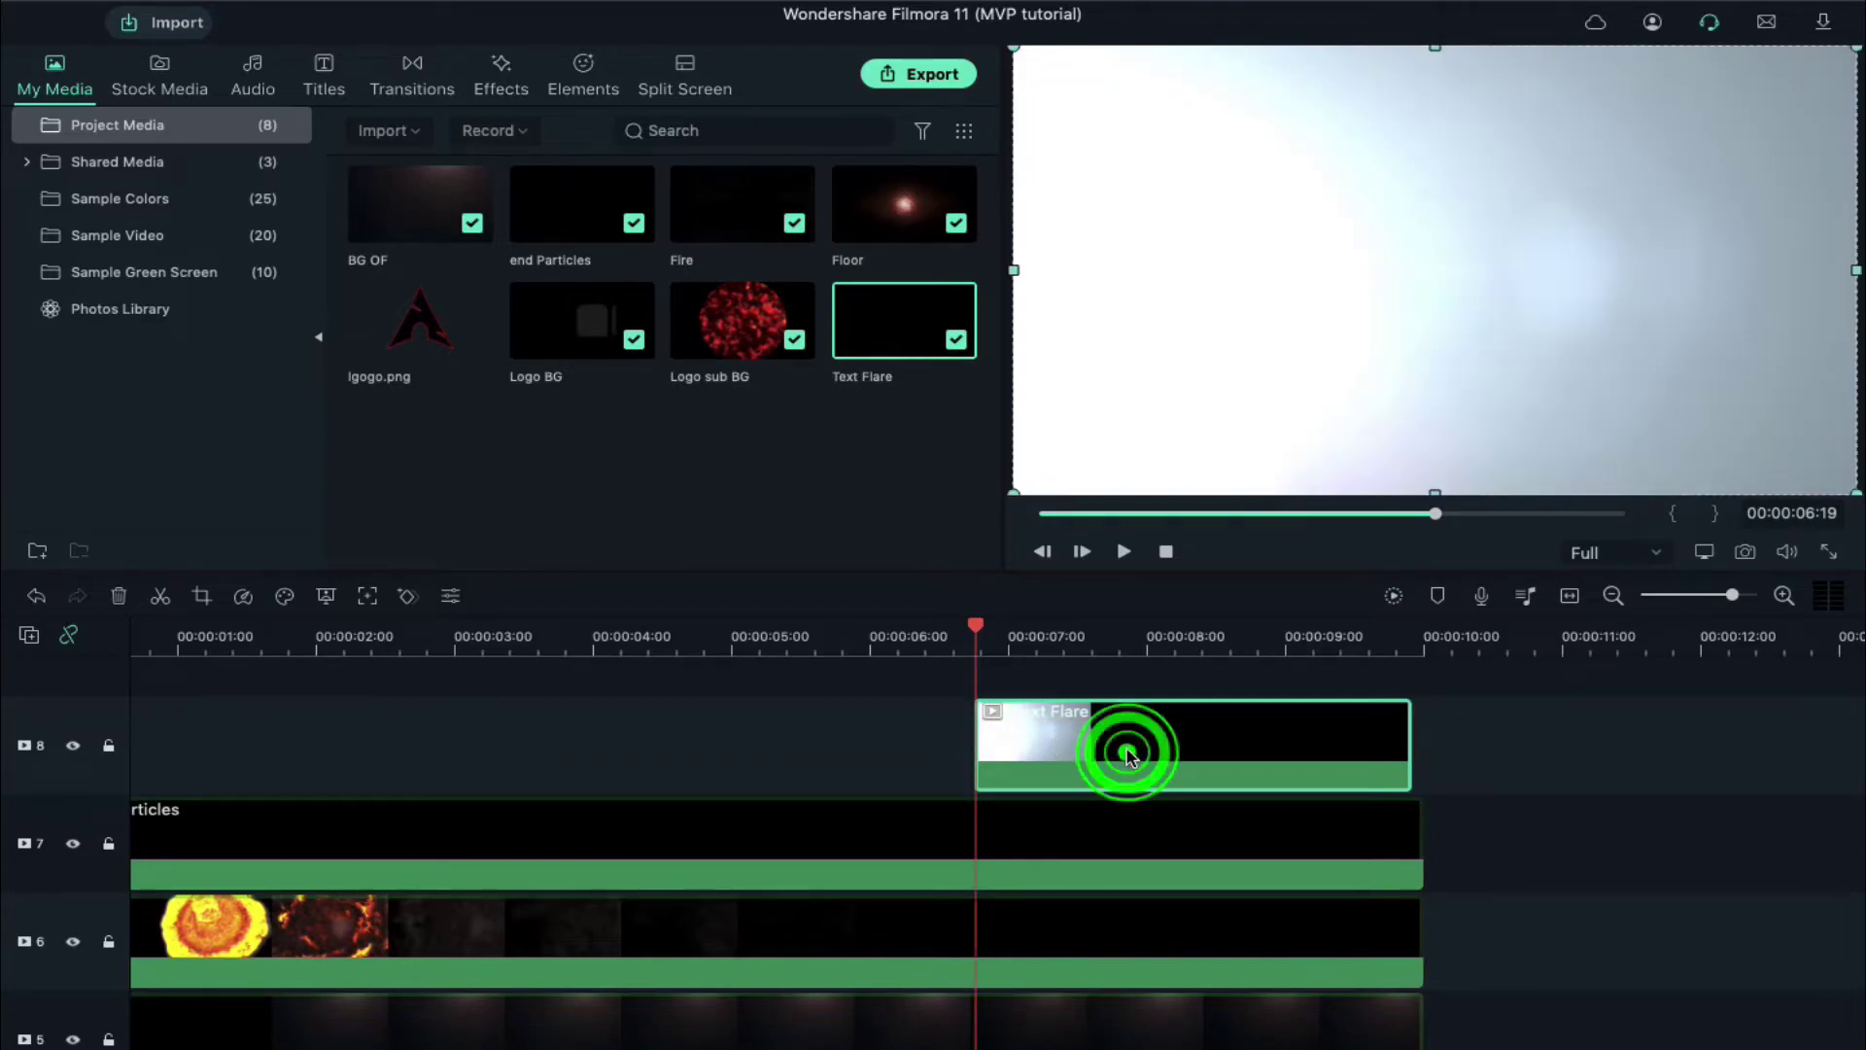
click(47, 68)
click(320, 290)
click(294, 463)
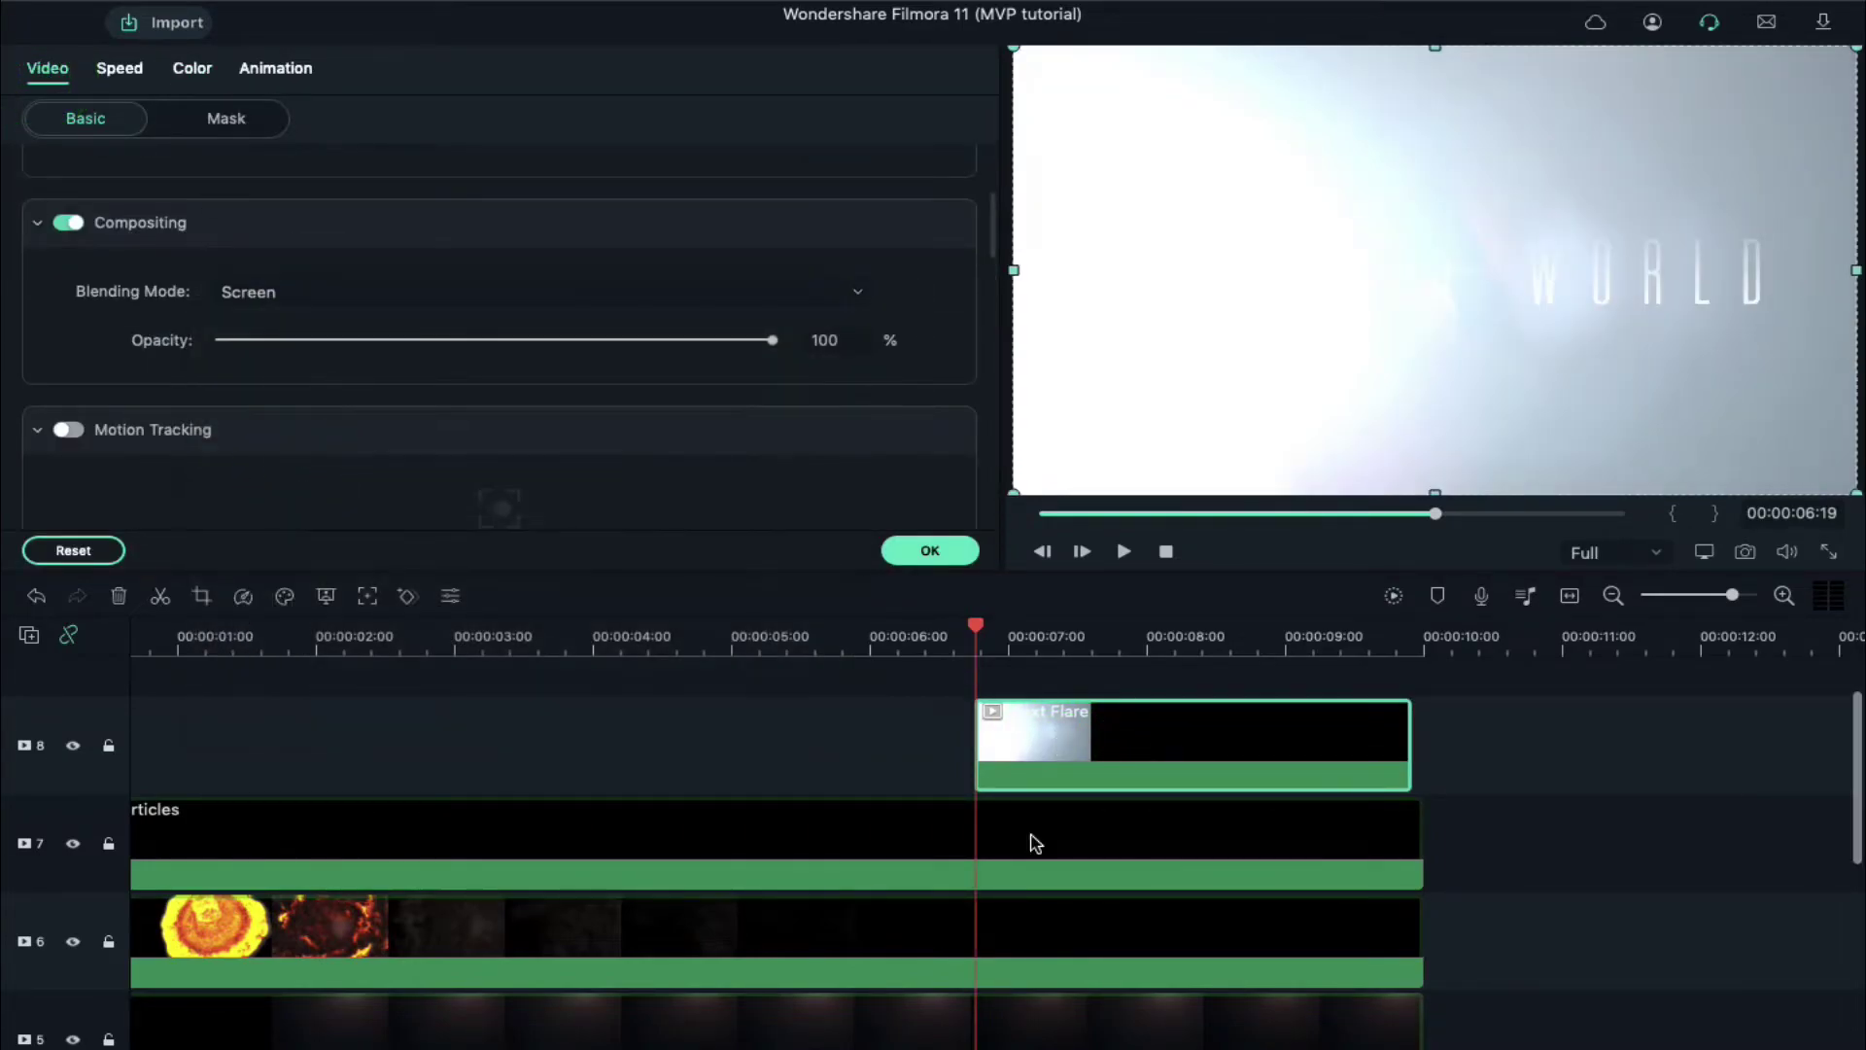
scroll(1029, 842, down, 5)
click(931, 551)
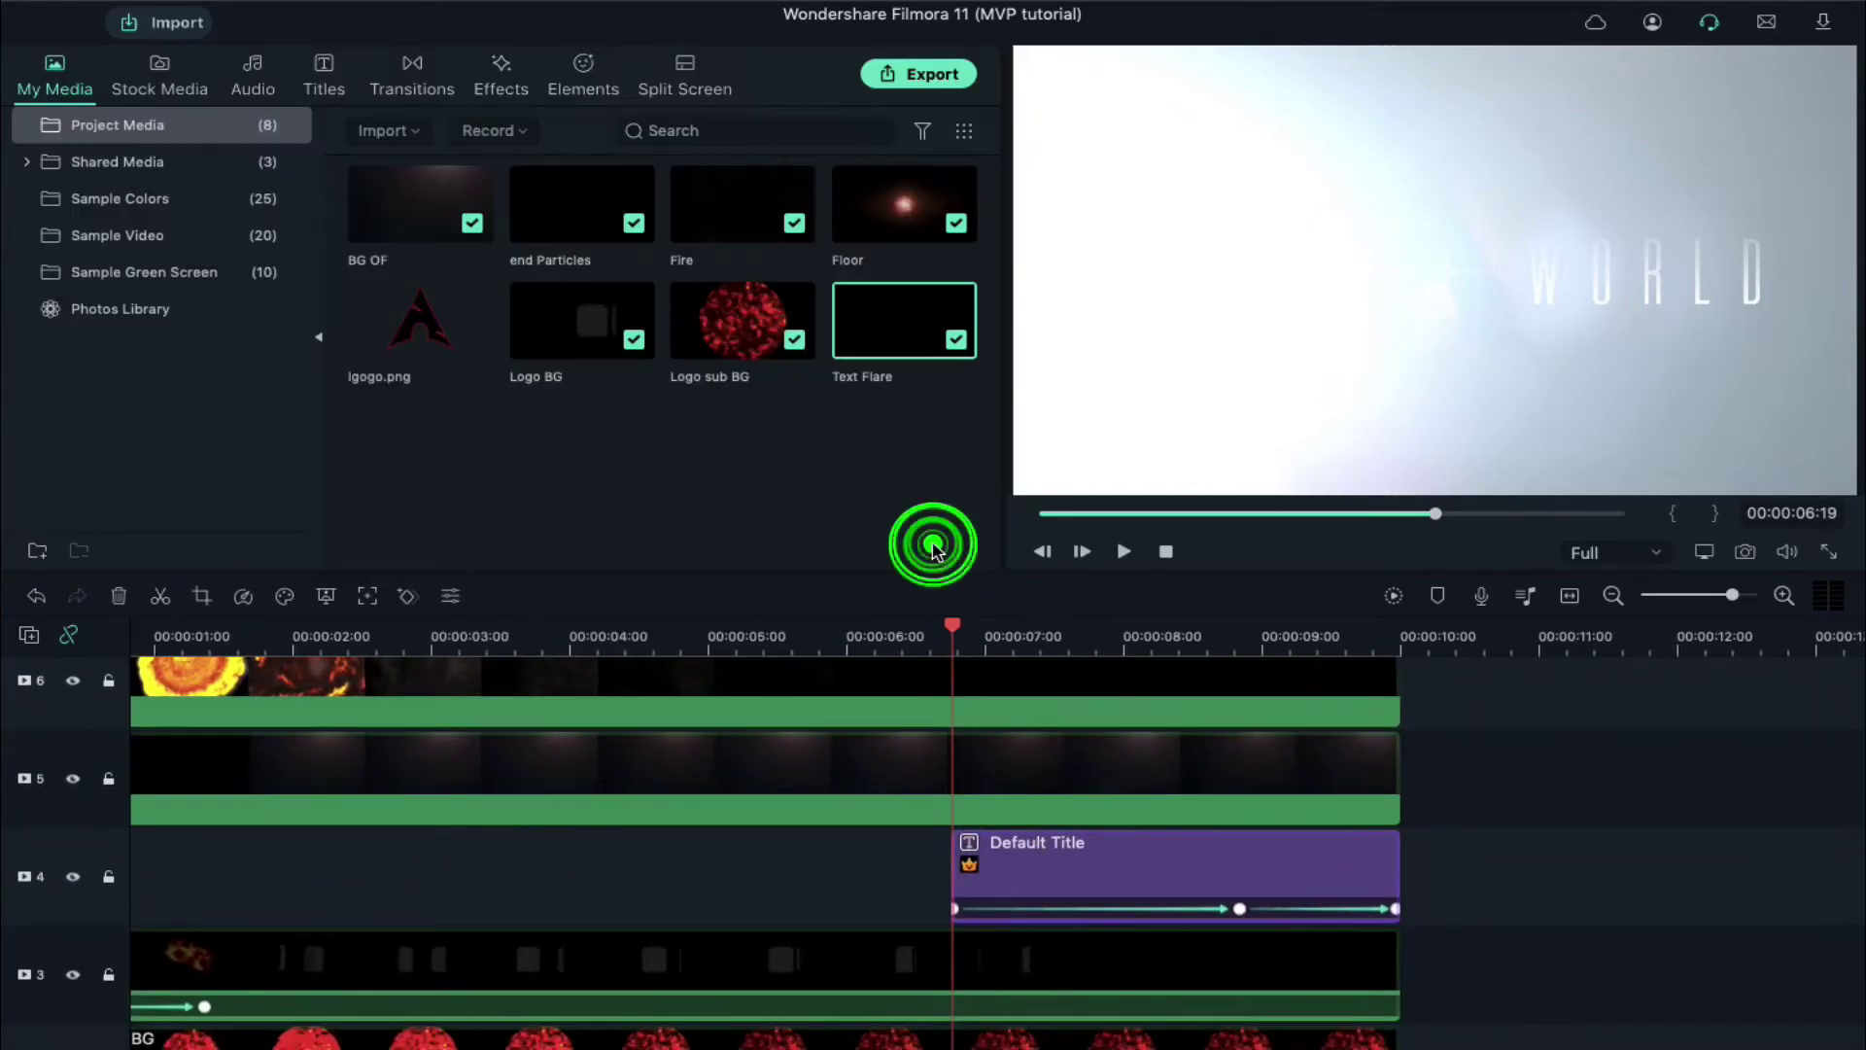
Step: Search transitions for 'era' and drop Erase onto the start of the Default Title clip
click(418, 97)
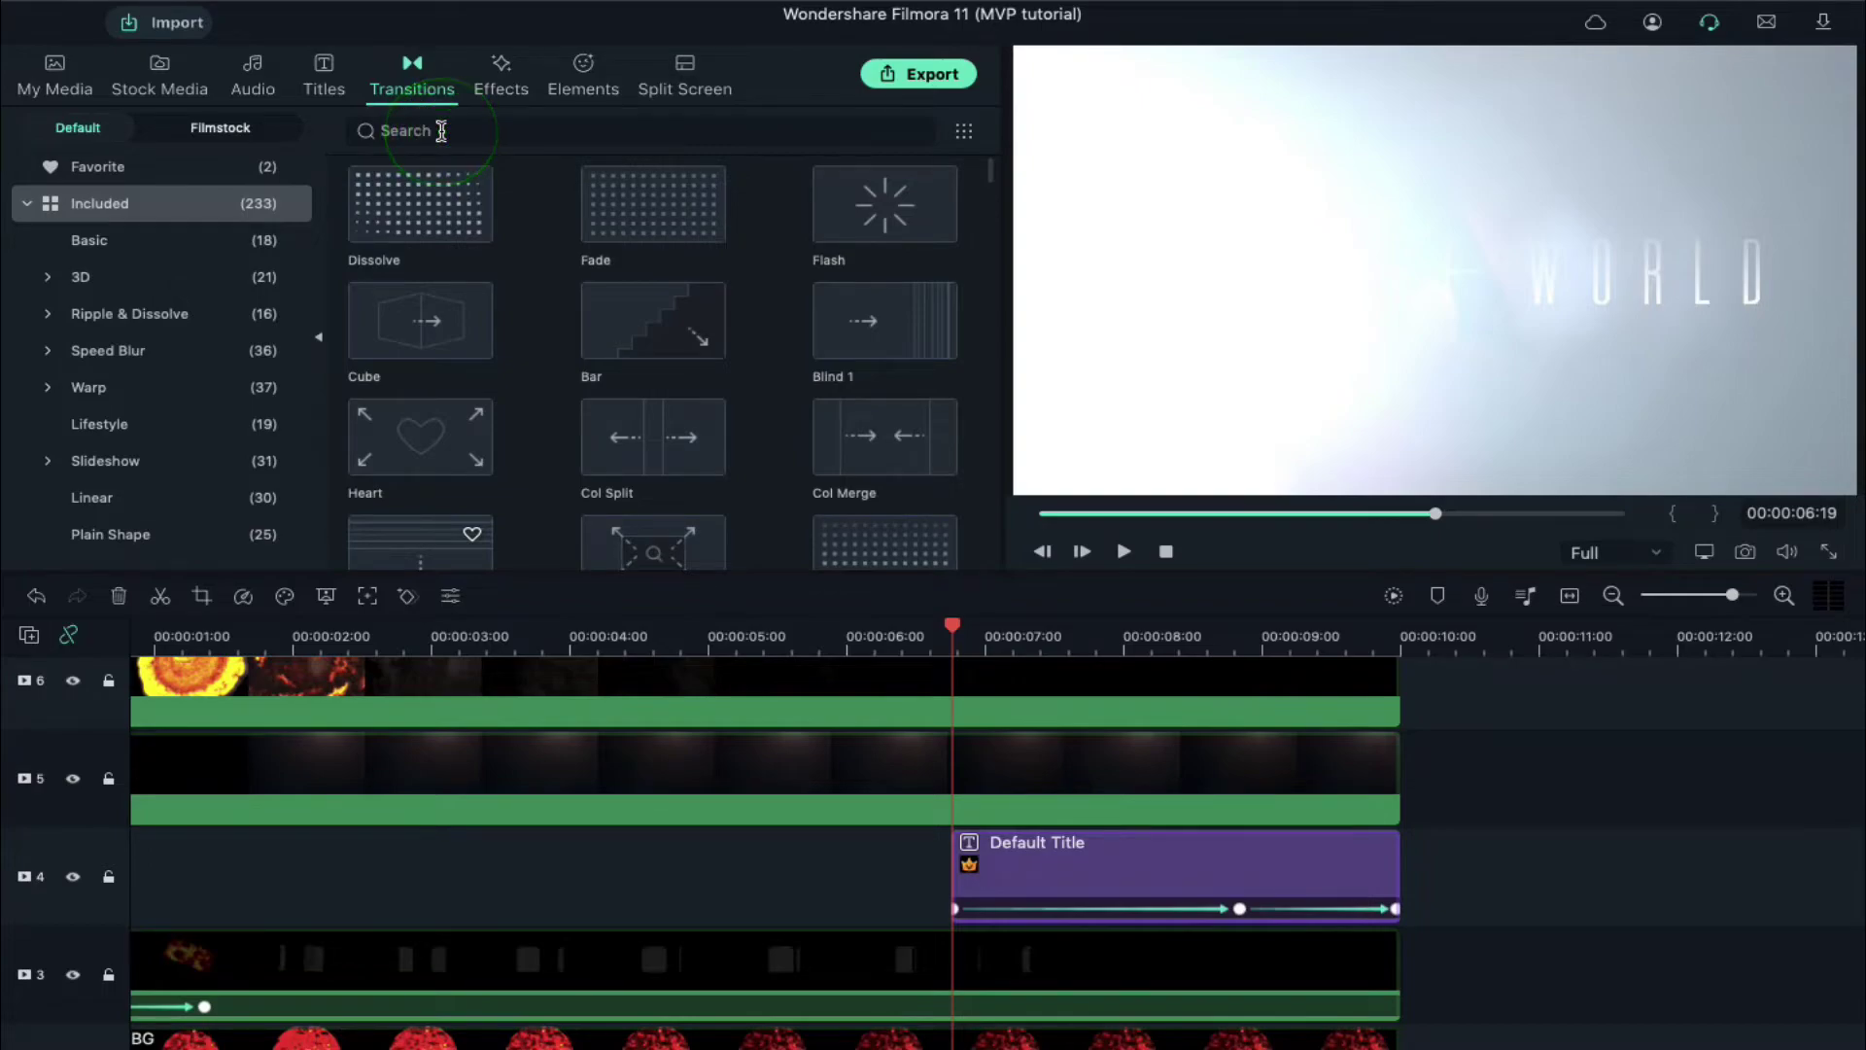
text(erase)
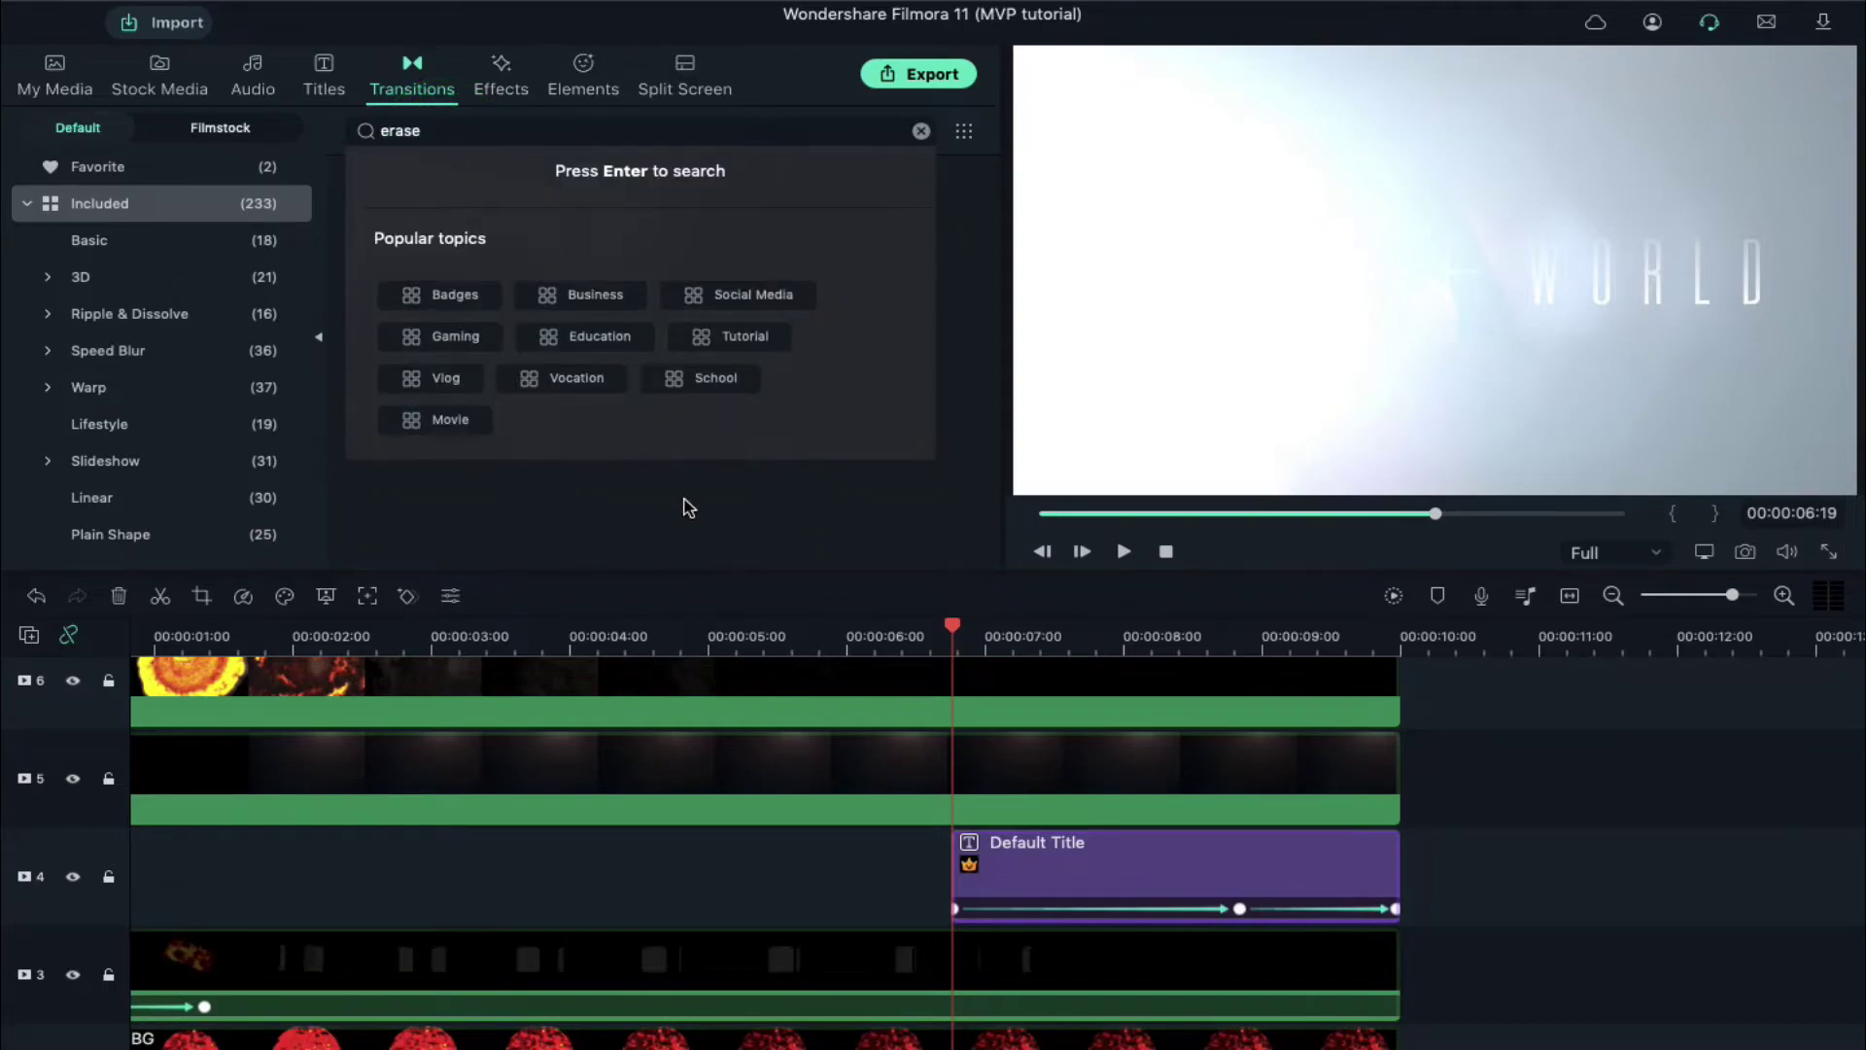
key(Return)
click(683, 504)
mouse_move(407, 221)
mouse_down()
mouse_move(637, 354)
mouse_move(913, 680)
mouse_move(964, 855)
mouse_up()
mouse_move(952, 630)
mouse_down()
mouse_move(1039, 880)
mouse_move(1024, 879)
mouse_up()
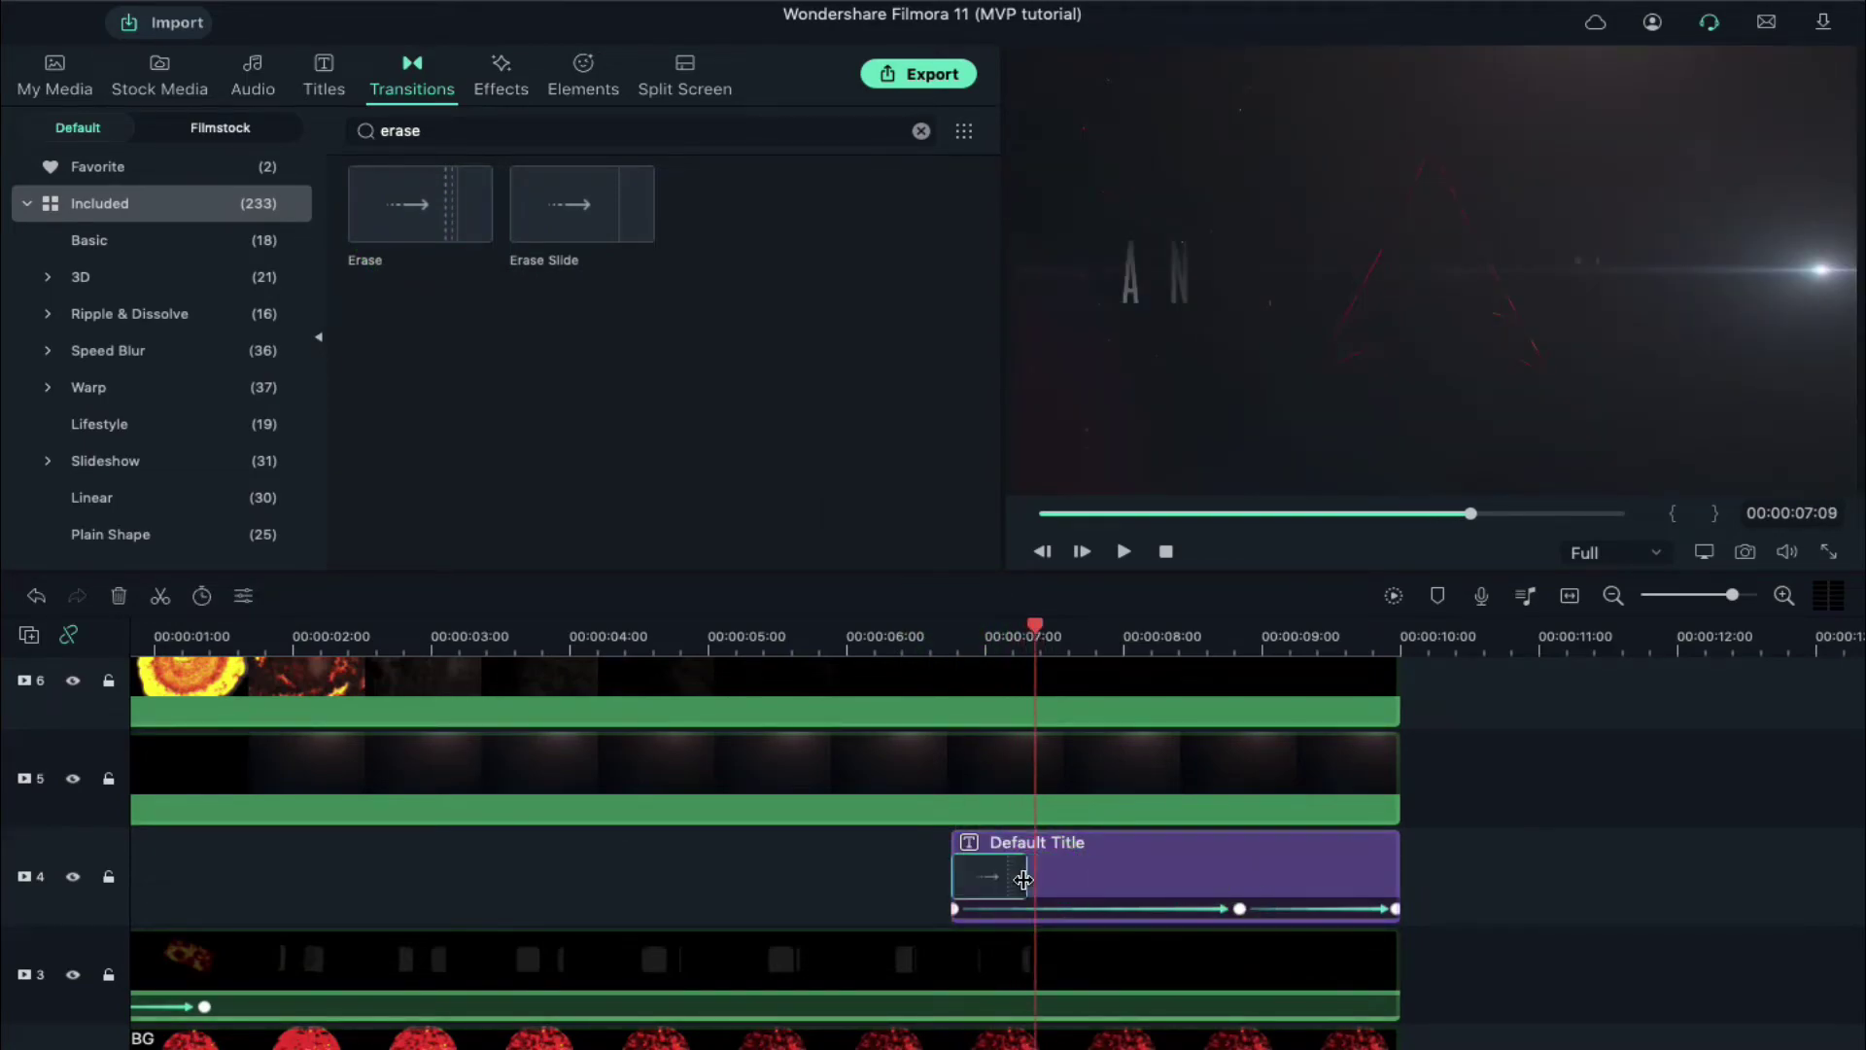
key(Left)
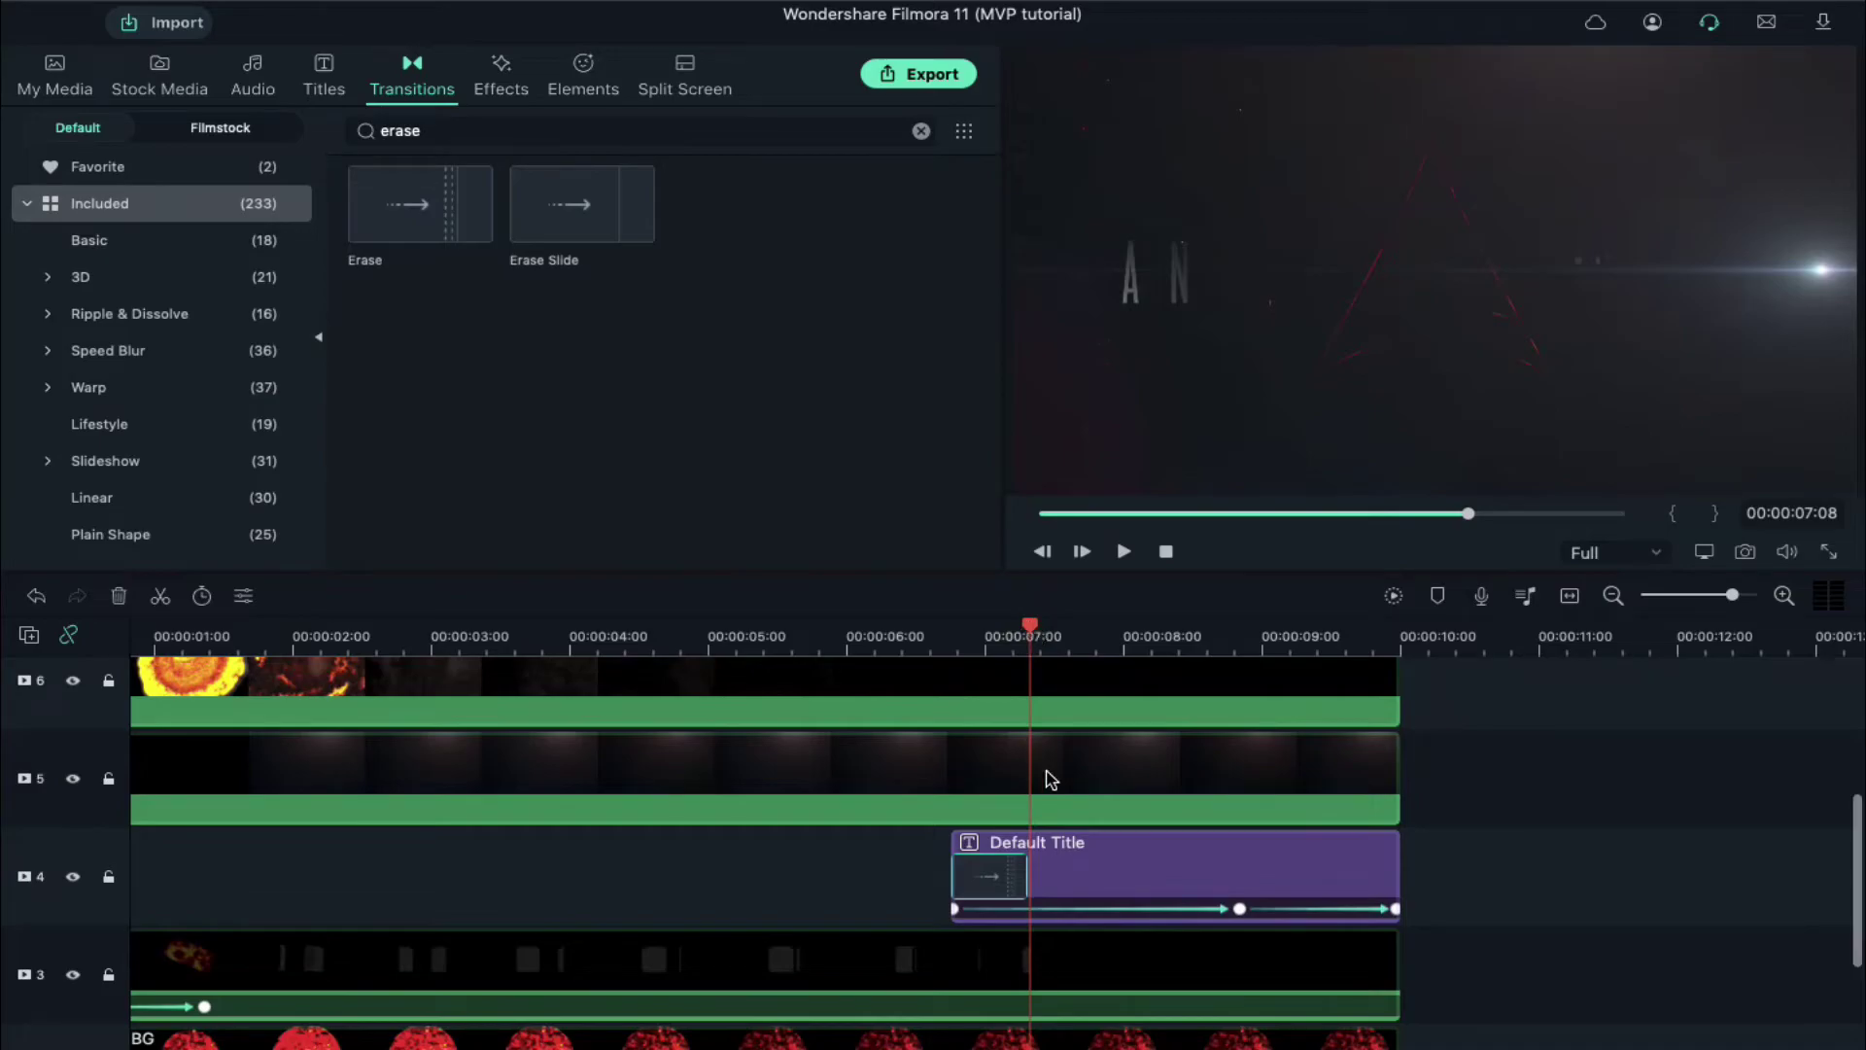